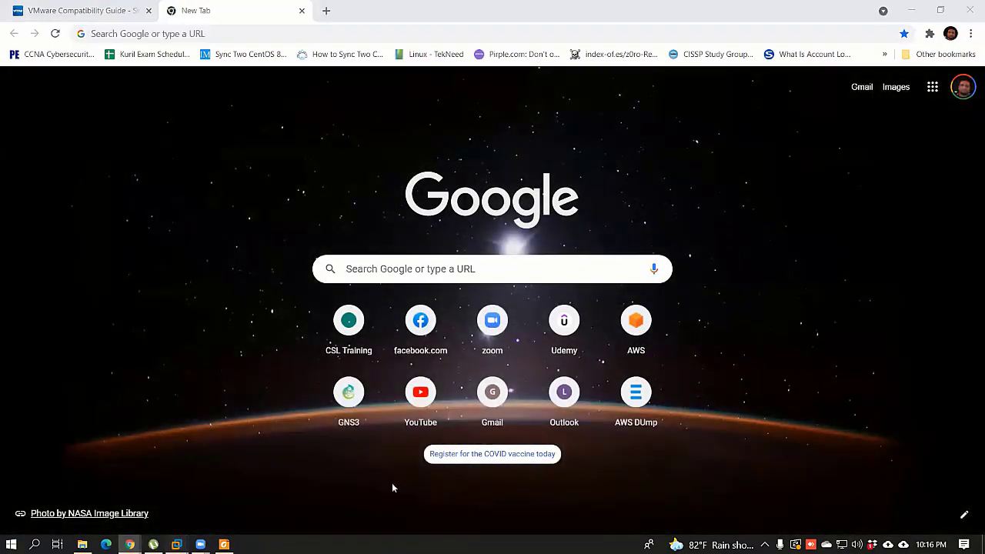
# Step: Bring VMware Workstation's Home page forward from the taskbar and leave full-screen mode
pyautogui.moveTo(176, 544)
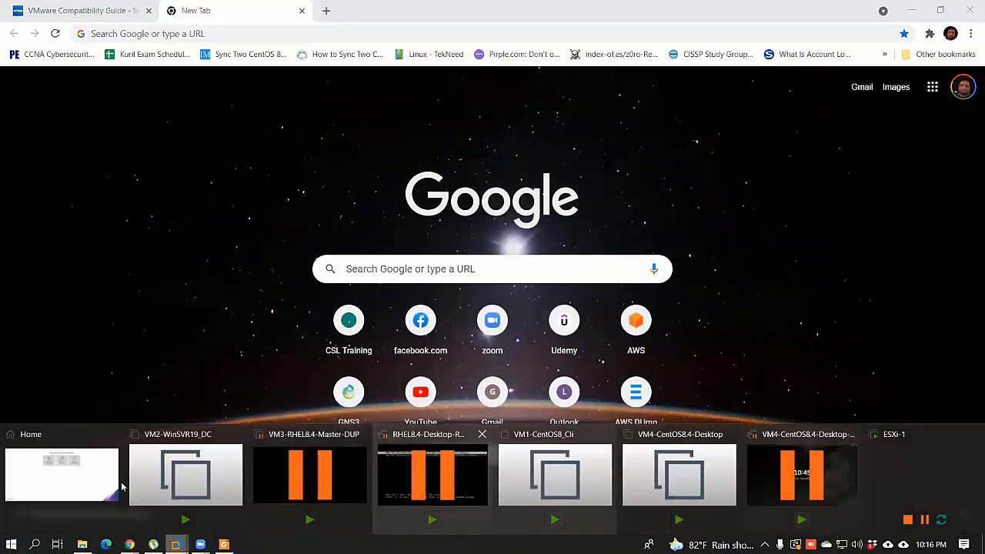
pyautogui.click(81, 485)
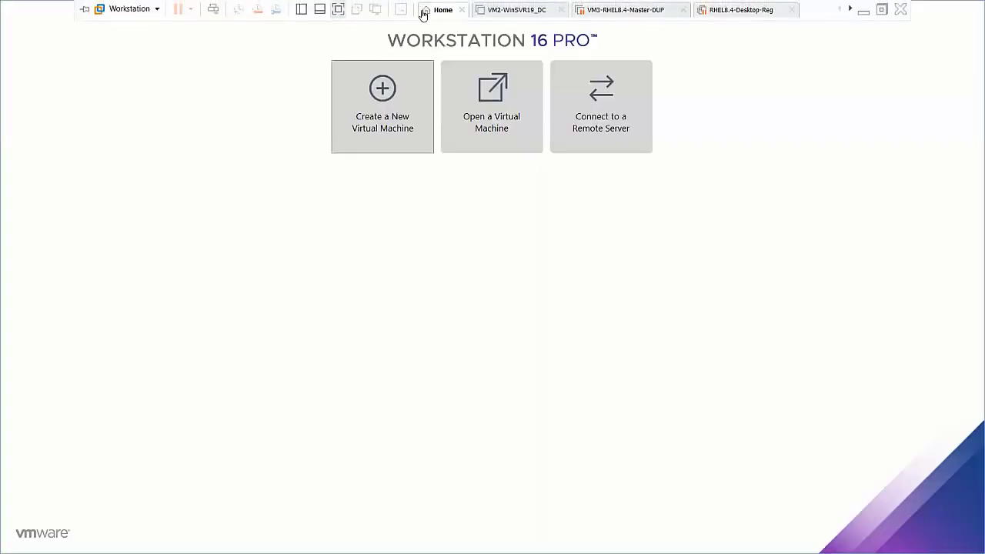
pyautogui.click(882, 9)
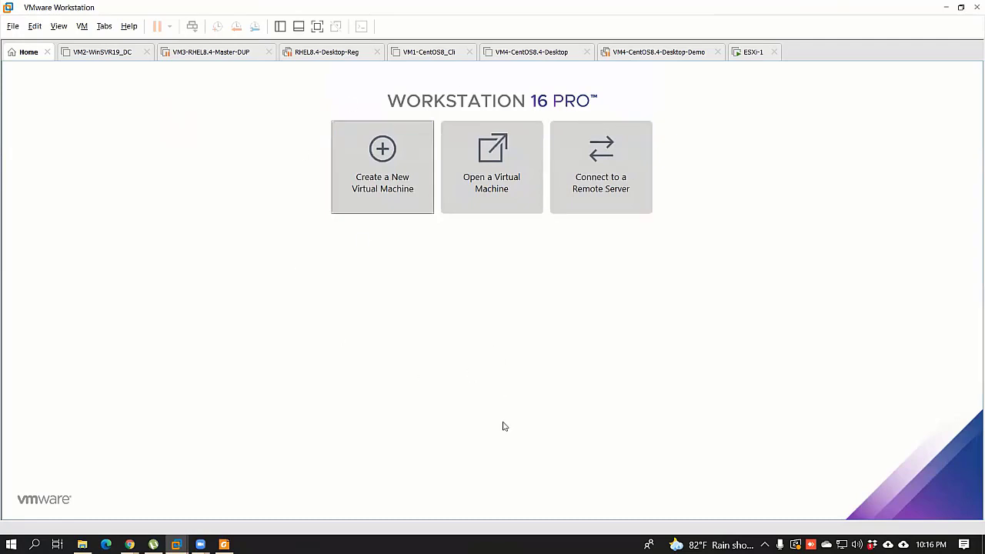
# Step: View the ESXi-1 console's management address, release input with Ctrl+Alt, and minimize Workstation
pyautogui.click(751, 56)
pyautogui.click(364, 274)
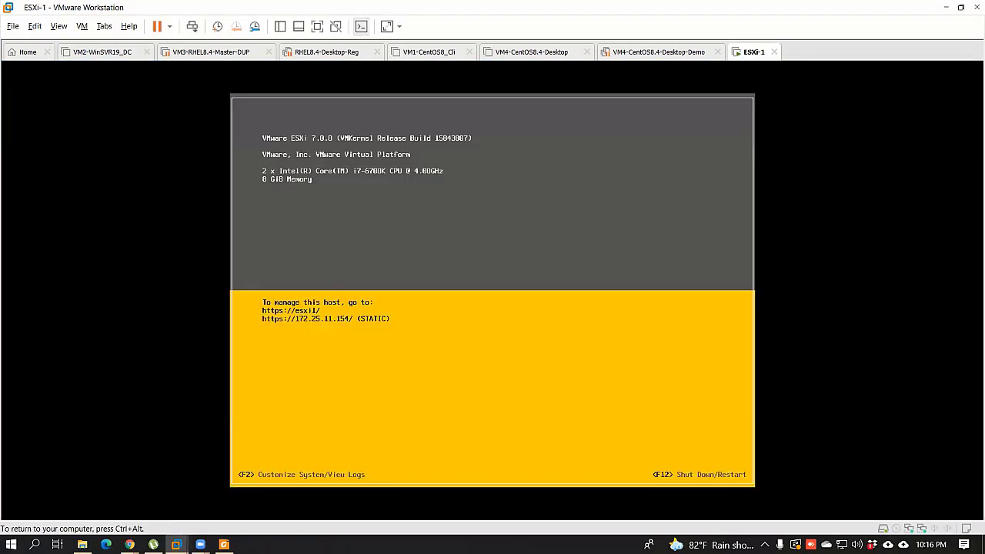
pyautogui.hotkey('ctrl', 'alt')
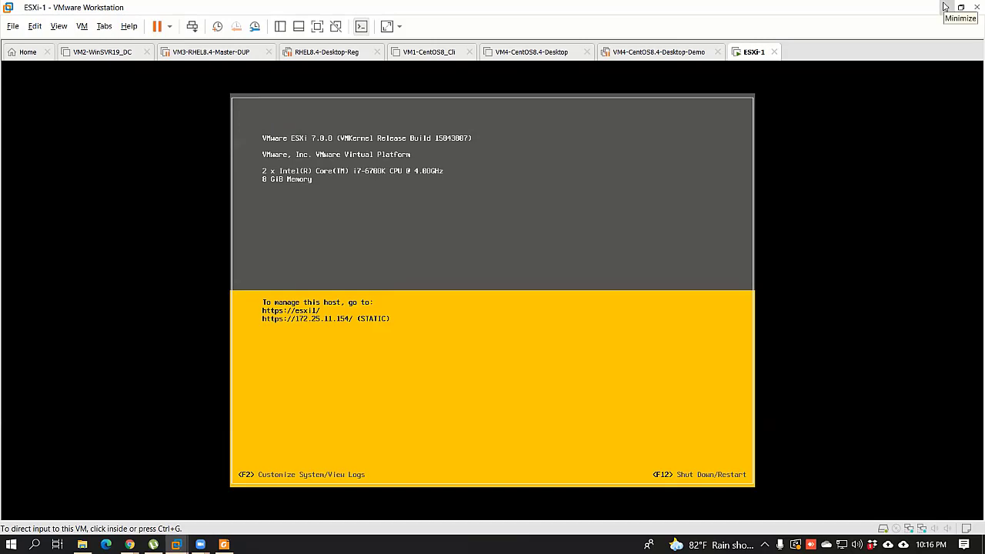
pyautogui.click(944, 7)
pyautogui.write('htt')
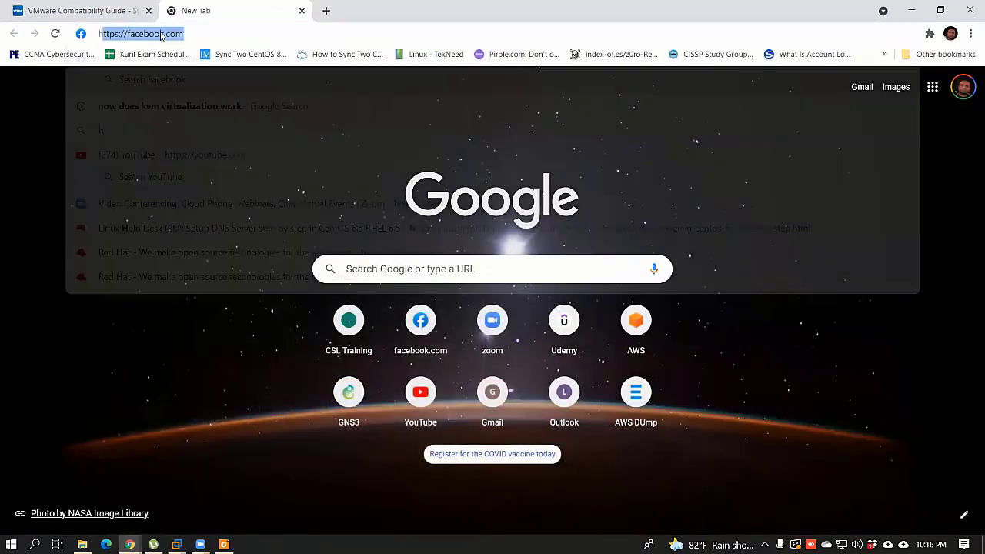
pyautogui.click(176, 544)
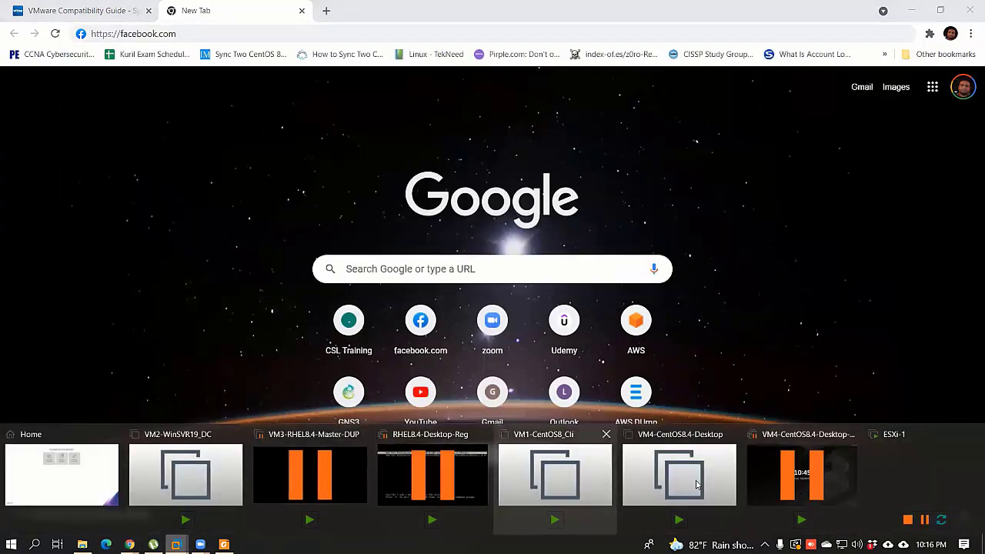
pyautogui.click(919, 473)
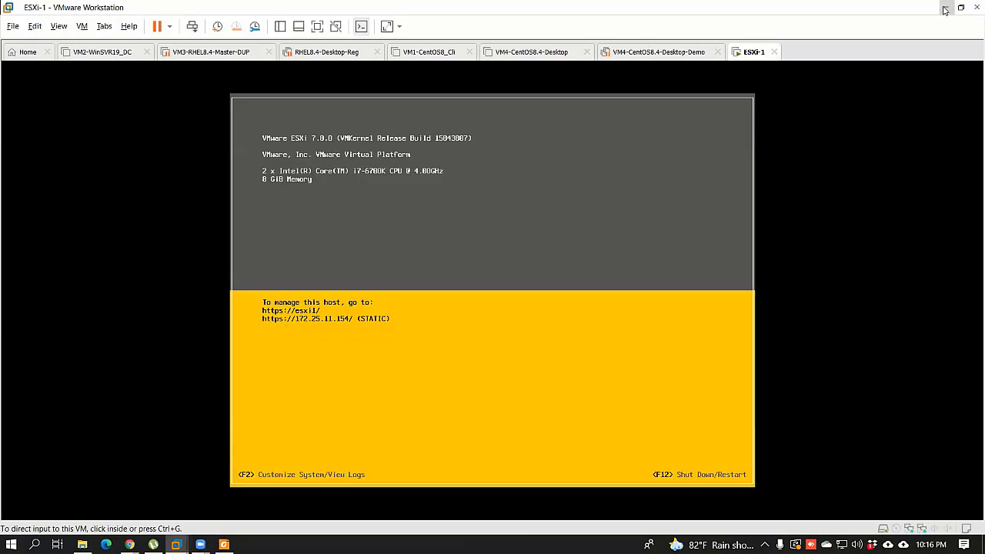
pyautogui.click(945, 7)
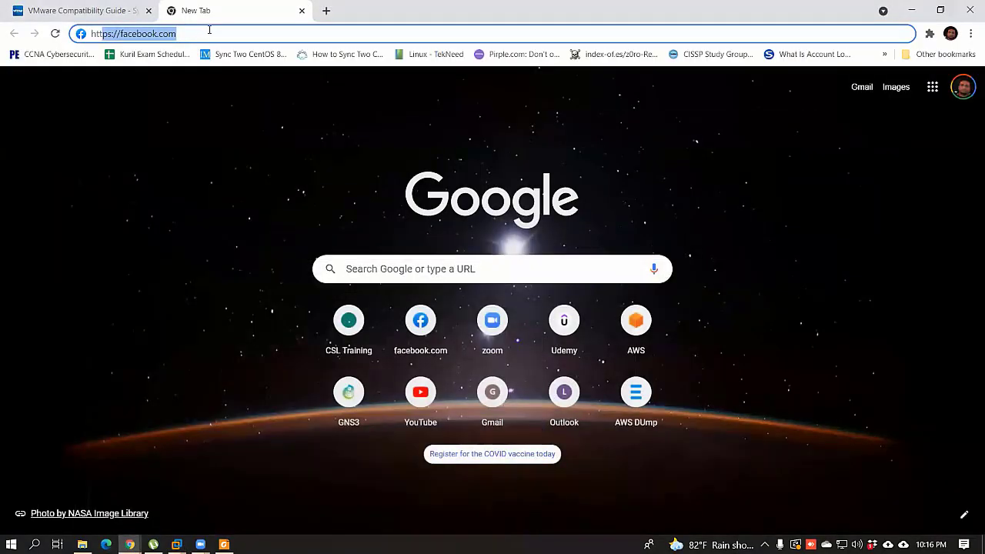
pyautogui.write('ps:/?')
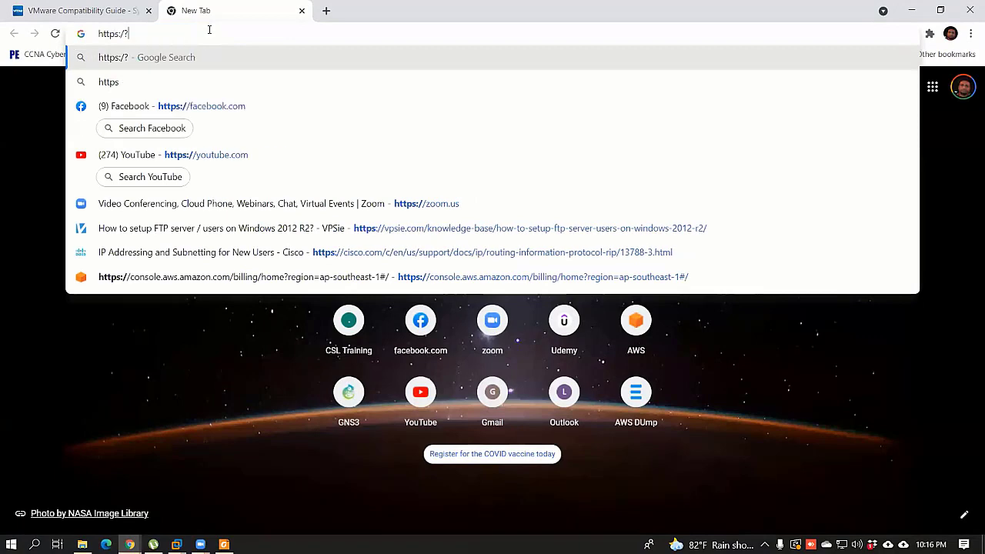
pyautogui.press('BackSpace')
pyautogui.write('//')
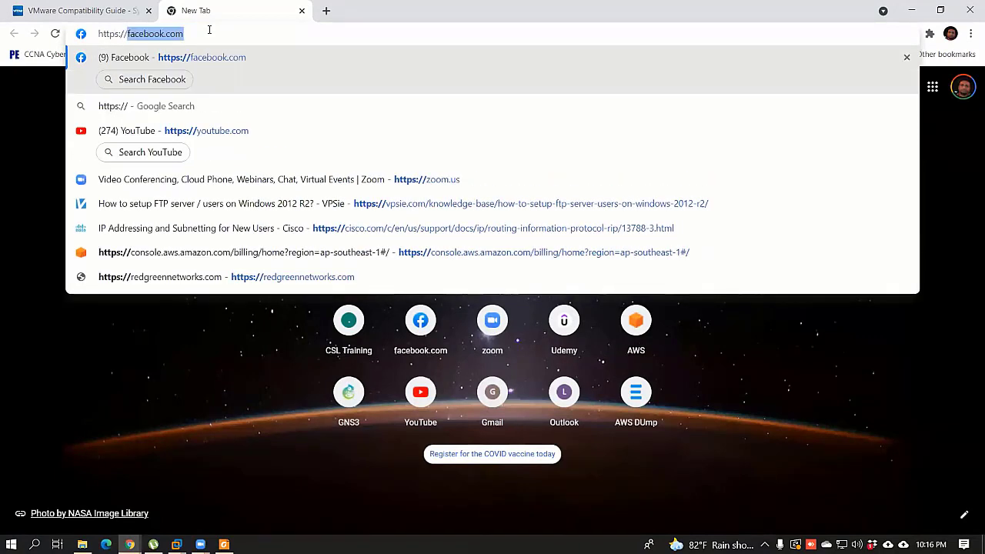
pyautogui.write('1722')
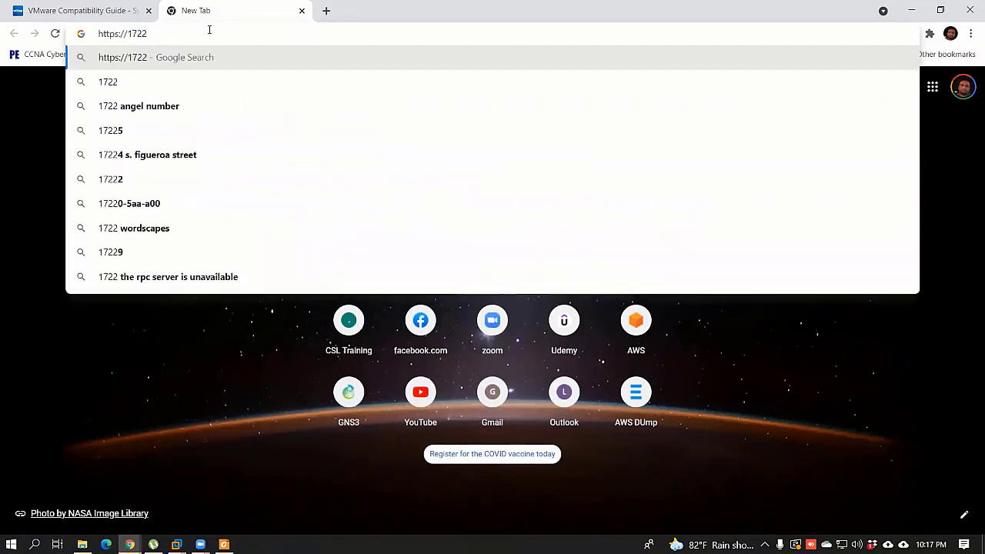
pyautogui.press('BackSpace')
pyautogui.write('.2')
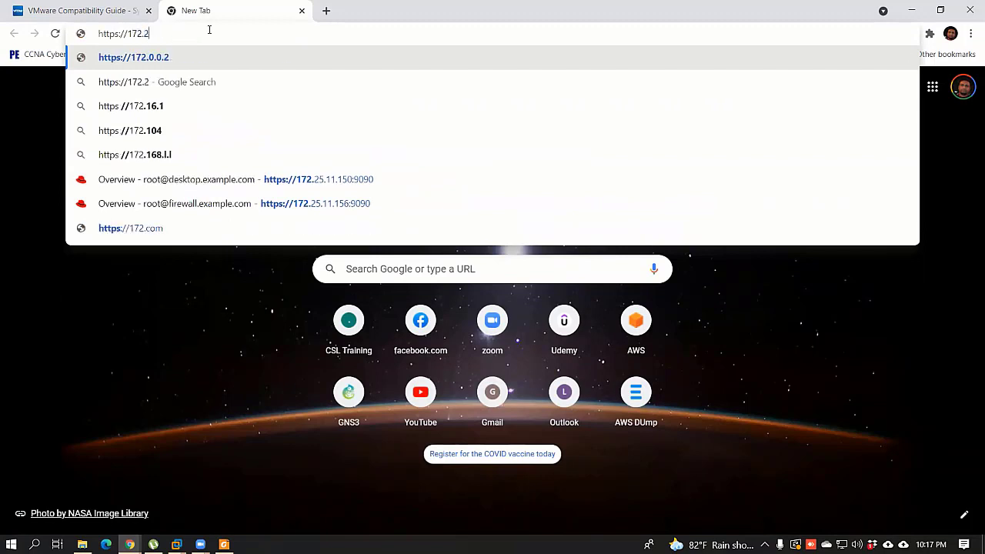
pyautogui.write('5.11.')
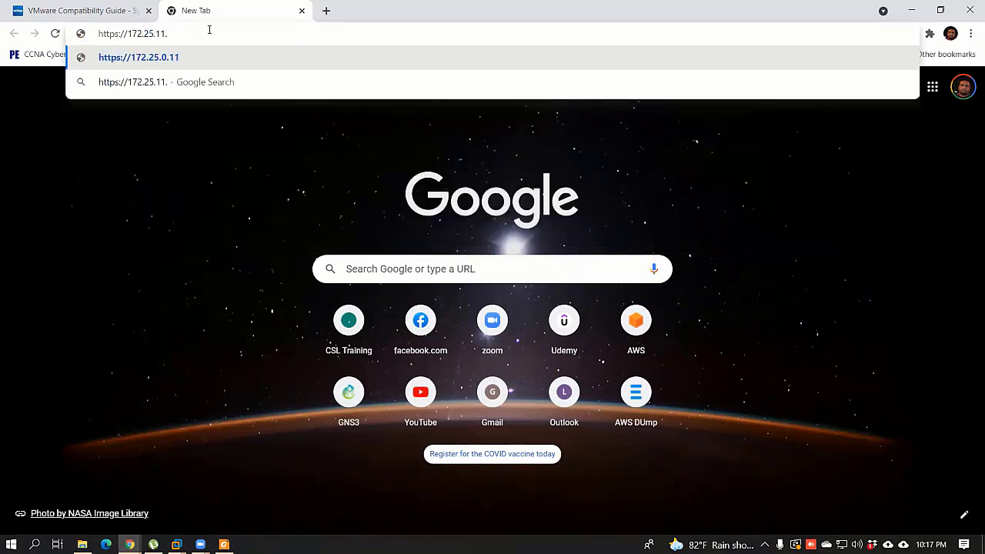
pyautogui.write('154')
pyautogui.press('Return')
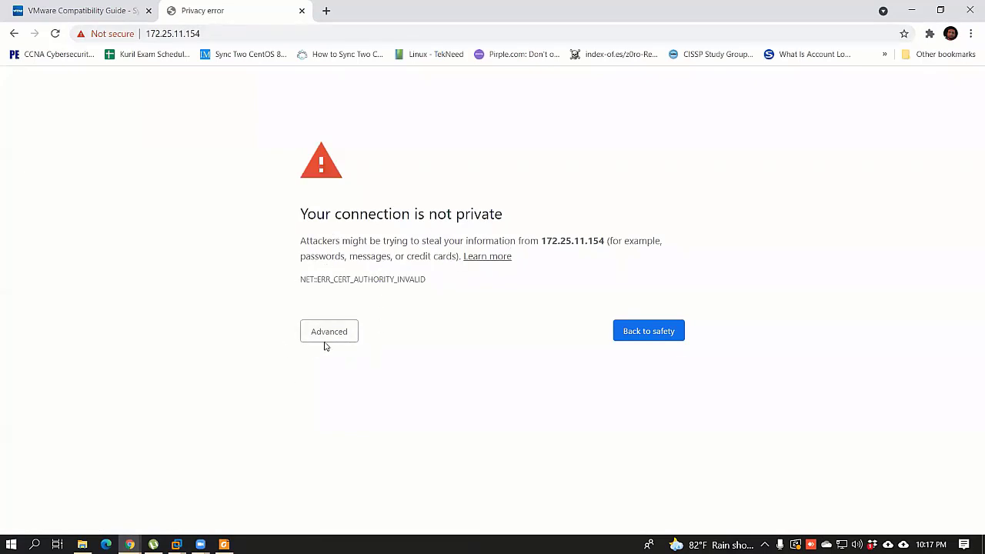
# Step: Proceed past the certificate warning and log in to the host as root with its password
pyautogui.click(327, 336)
pyautogui.click(344, 430)
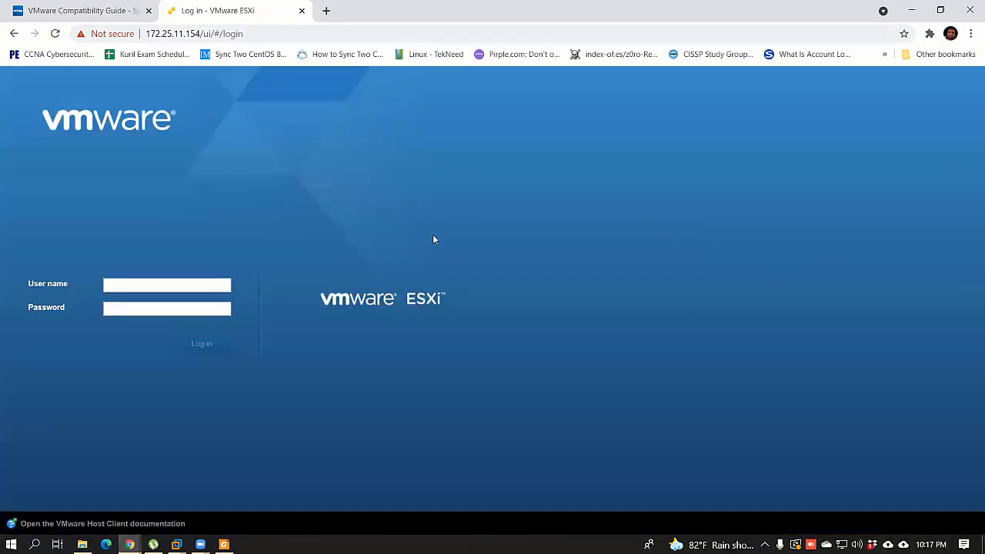
pyautogui.click(153, 285)
pyautogui.click(228, 239)
pyautogui.click(111, 286)
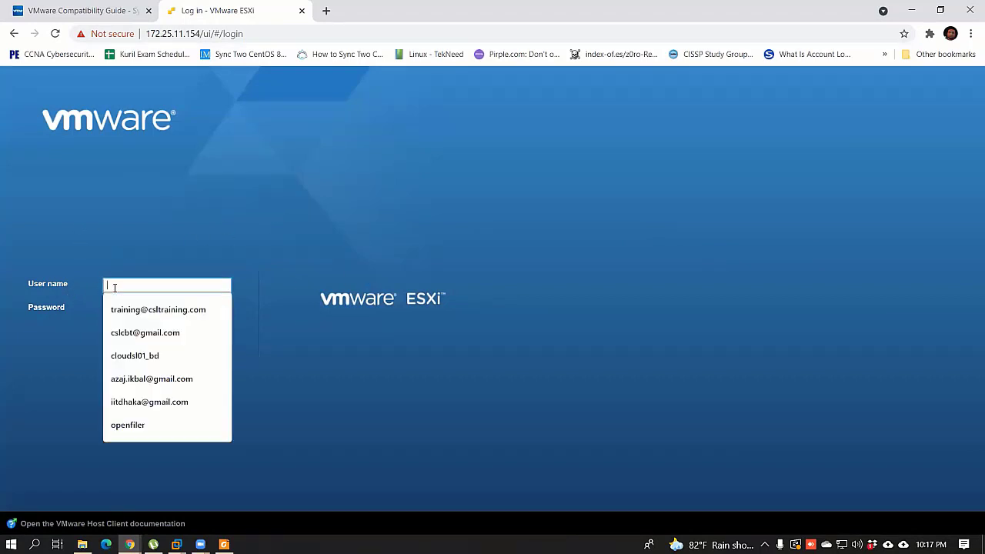
pyautogui.write('root')
pyautogui.press('Tab')
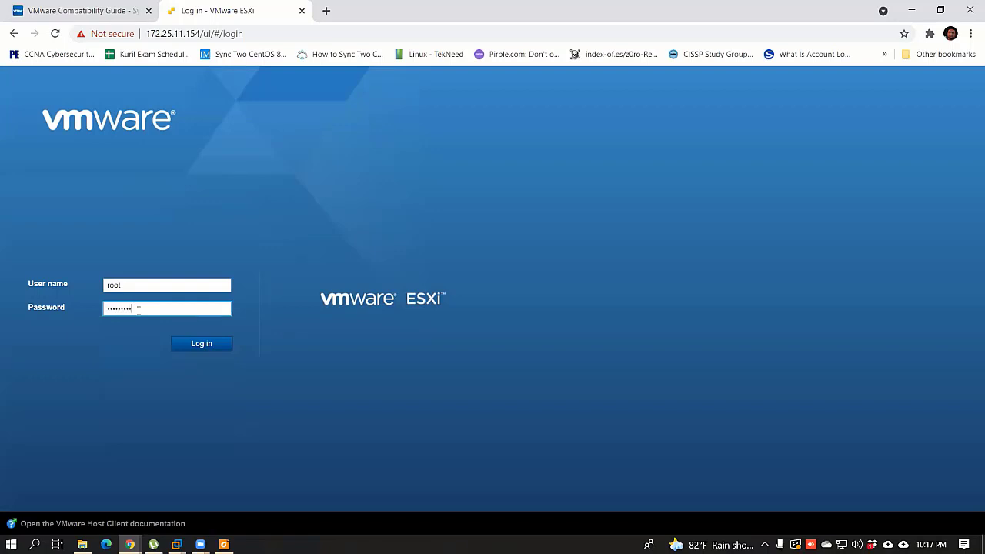
pyautogui.press('Return')
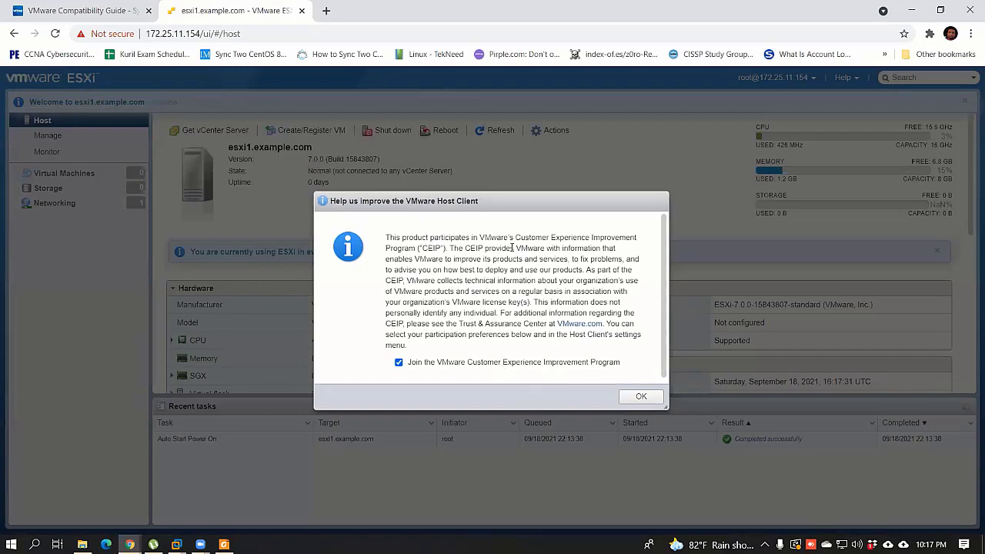
# Step: Accept the customer experience improvement prompt and clear the stray text selection
pyautogui.click(638, 397)
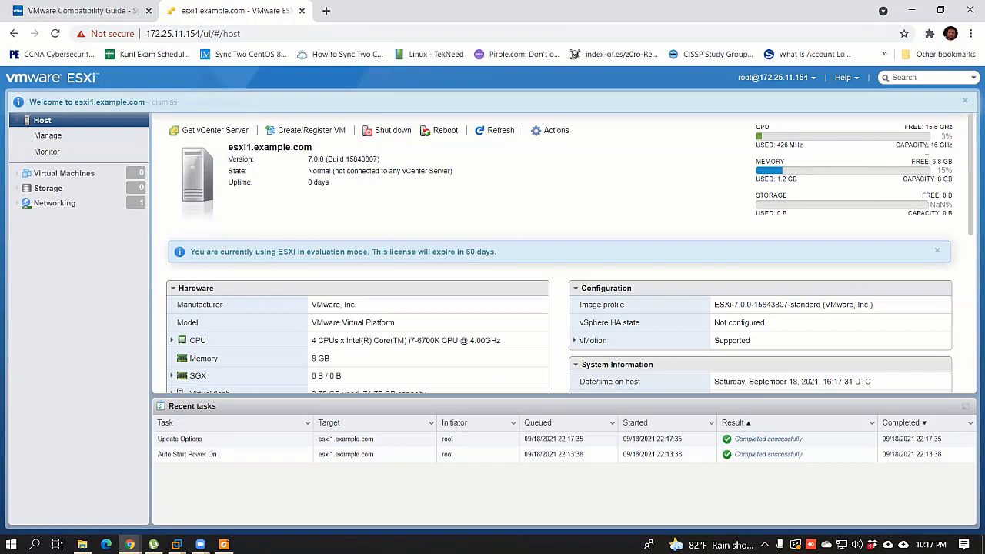
pyautogui.moveTo(924, 146)
pyautogui.mouseDown()
pyautogui.moveTo(954, 153)
pyautogui.moveTo(913, 146)
pyautogui.mouseUp()
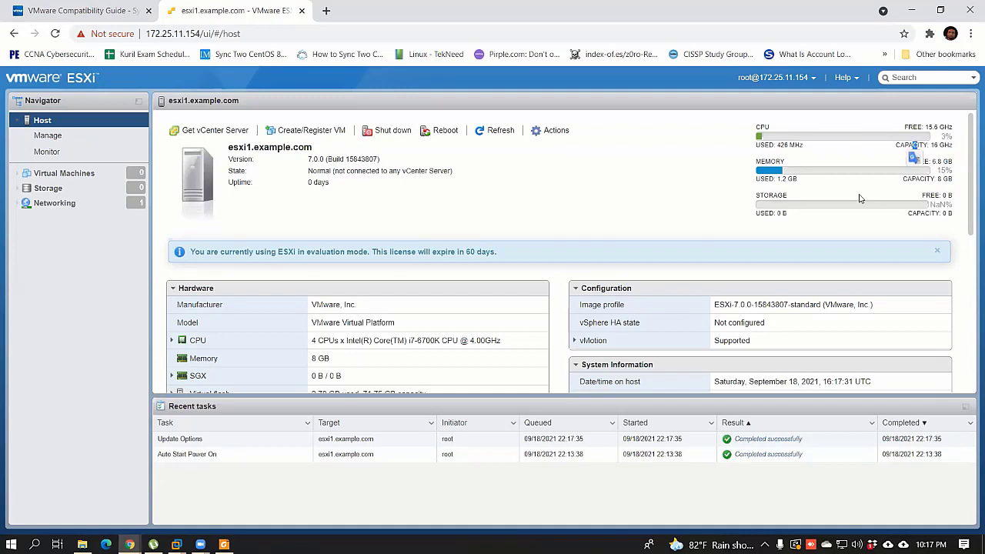
pyautogui.click(931, 162)
# Step: Scroll through the Host summary, then switch back to VMware Workstation
pyautogui.scroll(-3, 520, 242)
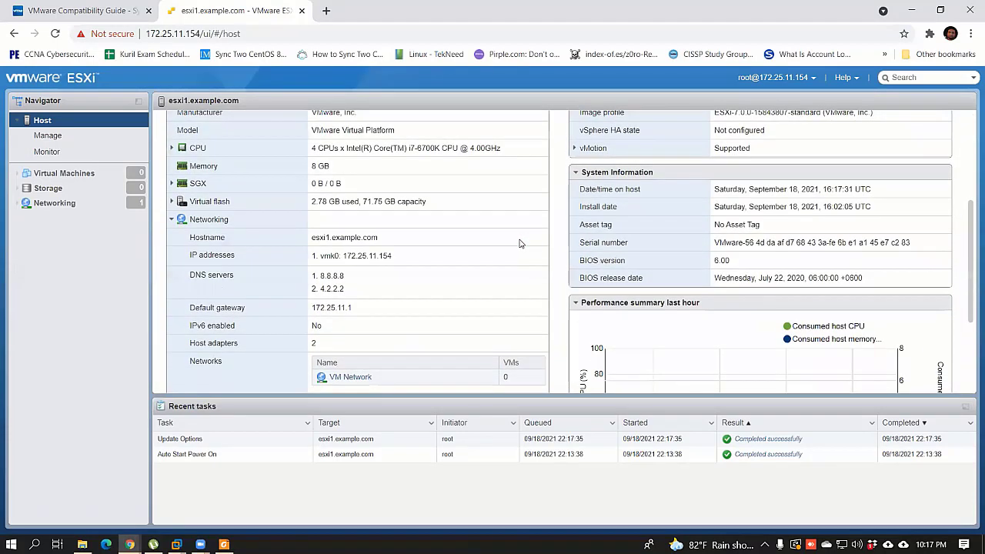
pyautogui.scroll(1, 520, 242)
pyautogui.scroll(1, 512, 231)
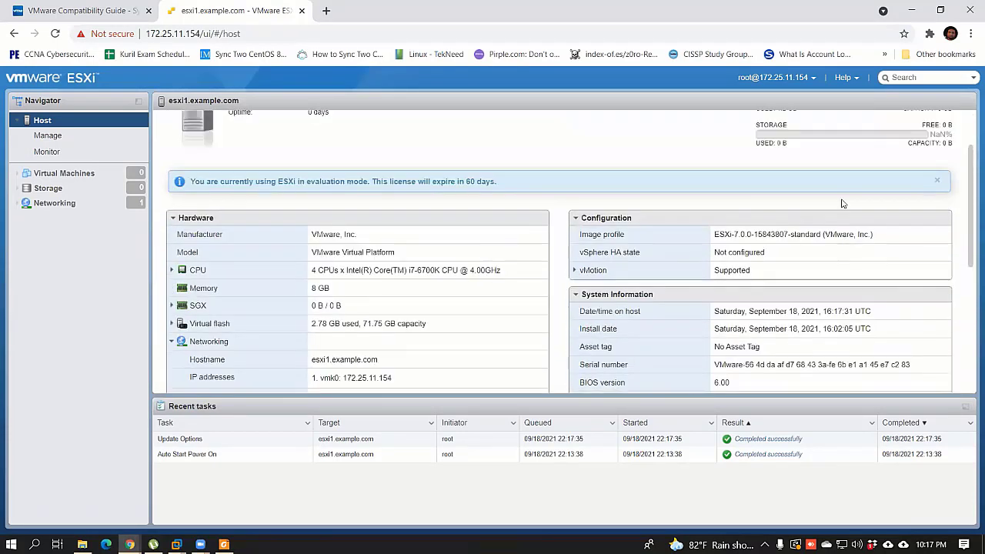
pyautogui.scroll(1, 506, 225)
pyautogui.scroll(1, 492, 216)
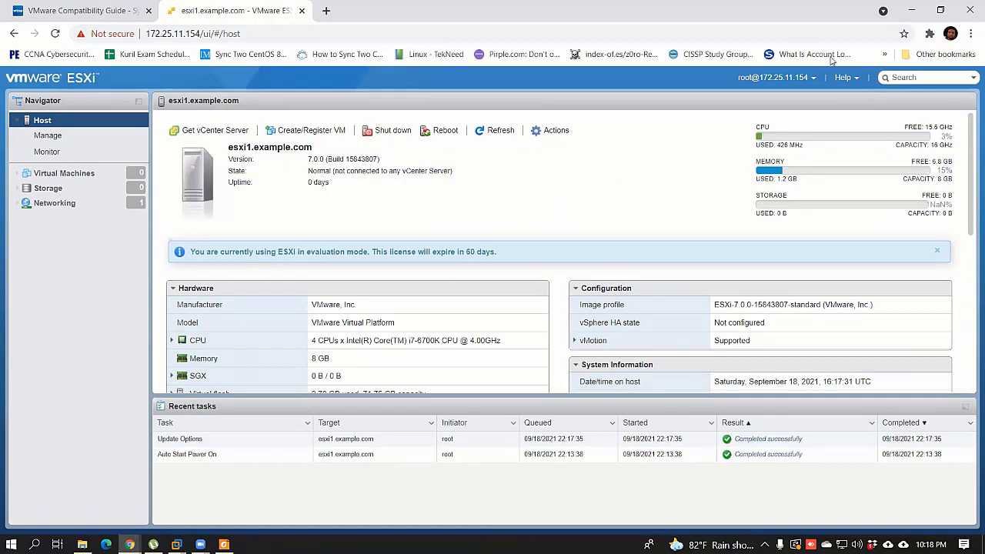
pyautogui.moveTo(176, 544)
pyautogui.click(885, 492)
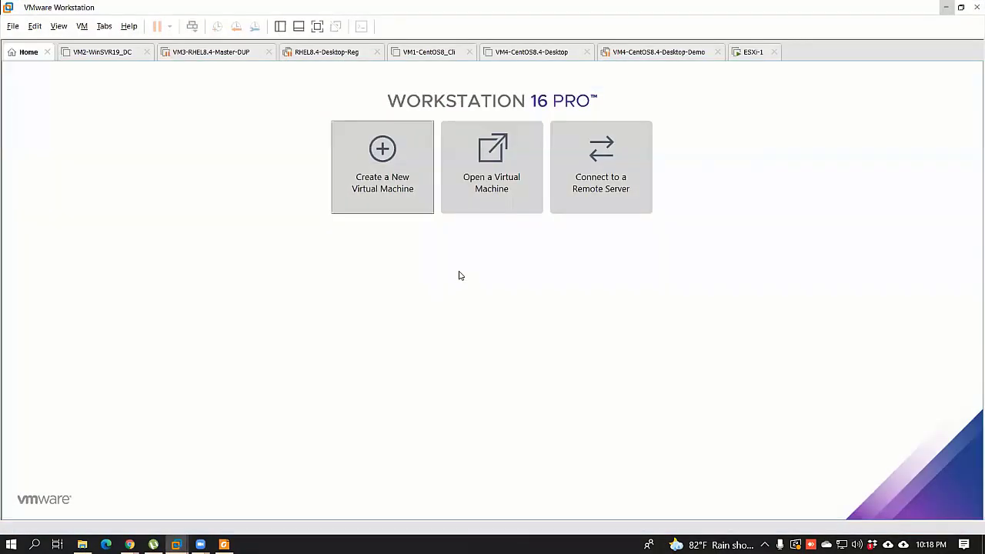
# Step: Show Workstation's F9 library listing ESXi-1 and the other VMs, then return to Chrome
pyautogui.press('F9')
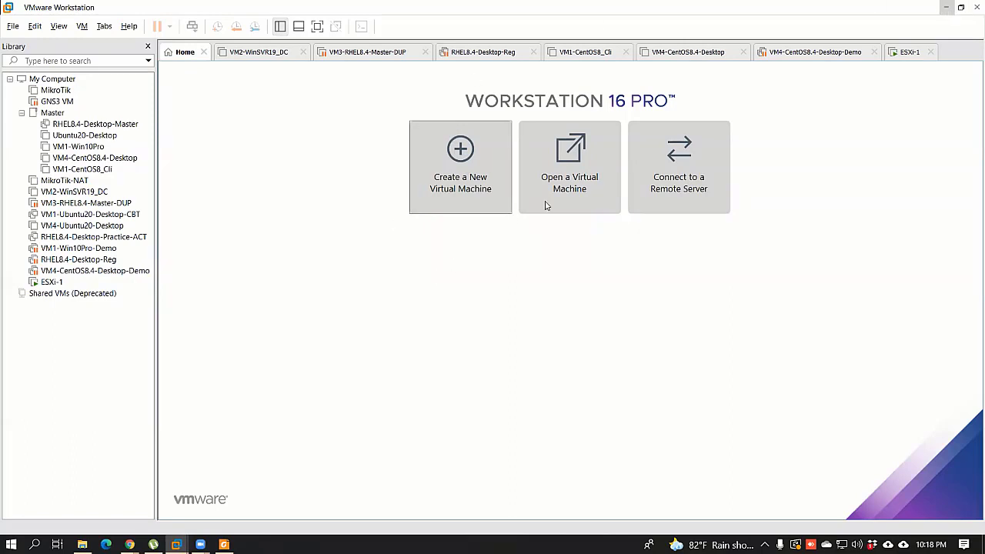
pyautogui.hotkey('alt', 'Tab')
# Step: Scroll back over the esxi1.example.com host summary and open a new Chrome tab
pyautogui.scroll(-1, 538, 274)
pyautogui.scroll(-5, 539, 275)
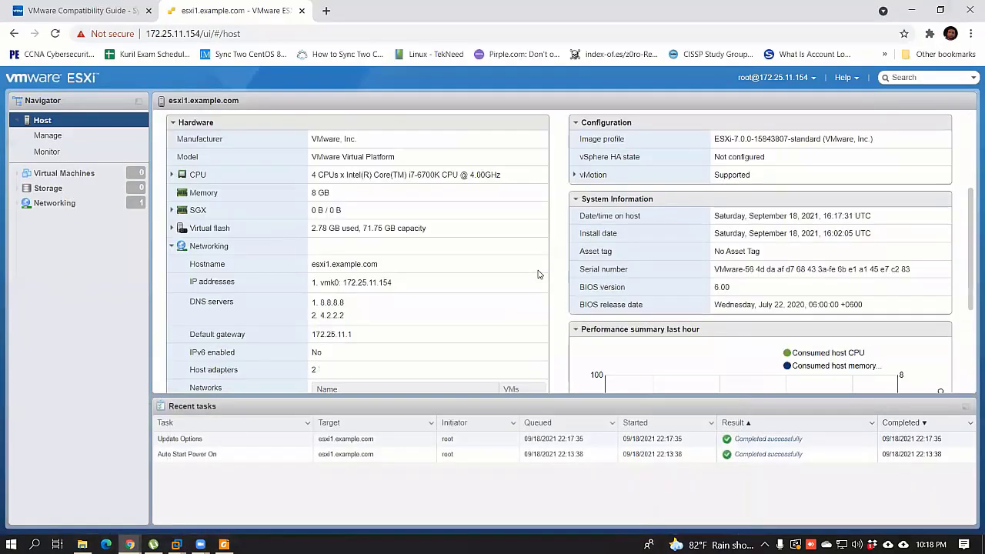
pyautogui.scroll(6, 539, 274)
pyautogui.scroll(-4, 539, 275)
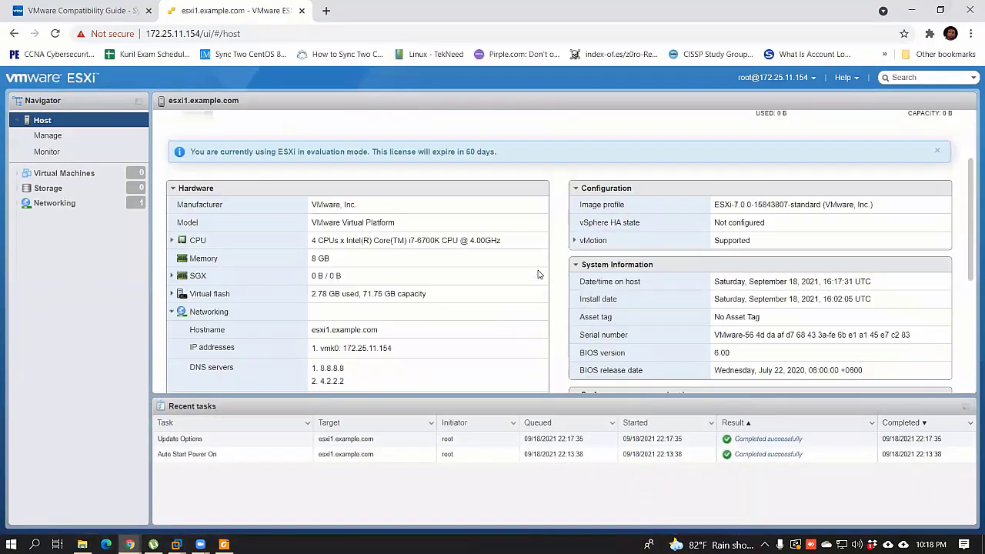
pyautogui.scroll(2, 538, 274)
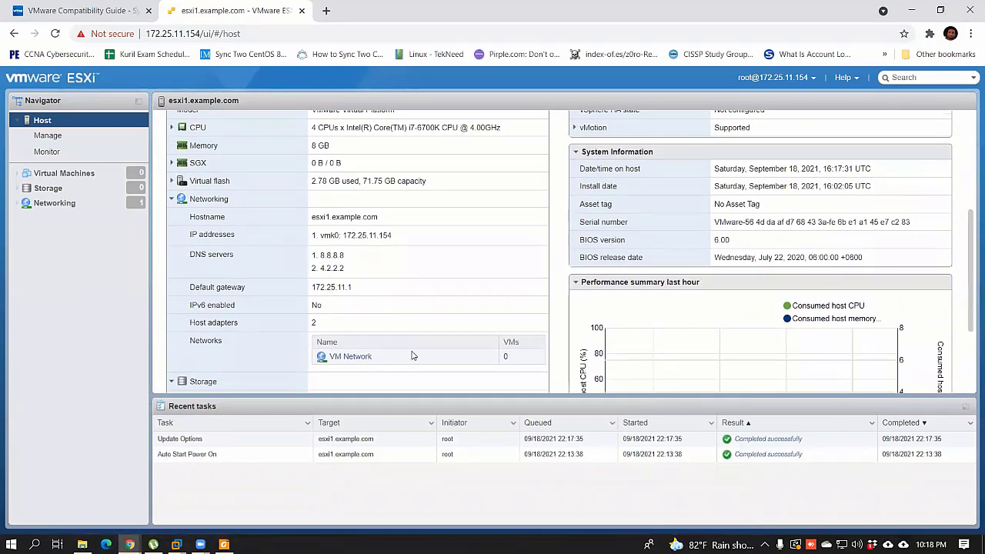
pyautogui.scroll(3, 412, 356)
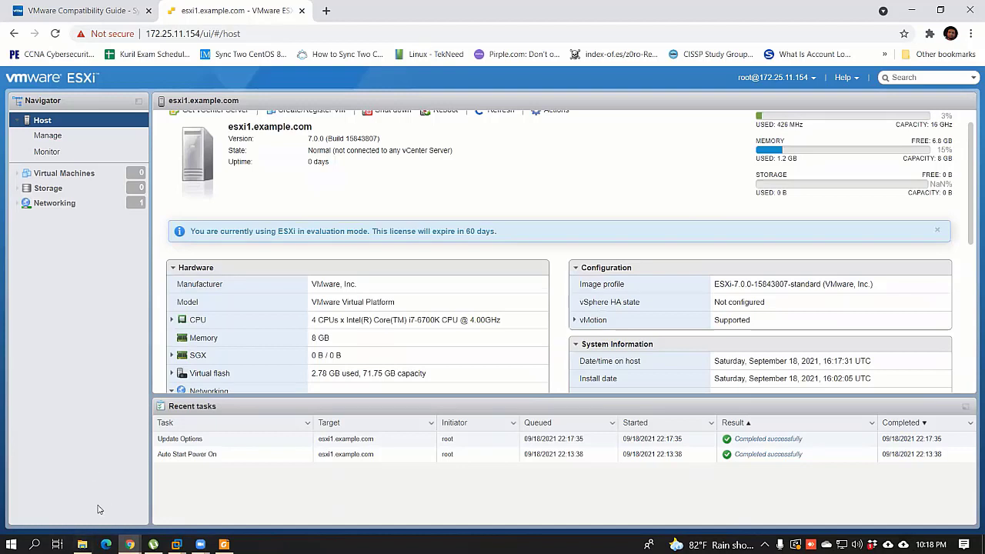
pyautogui.click(325, 11)
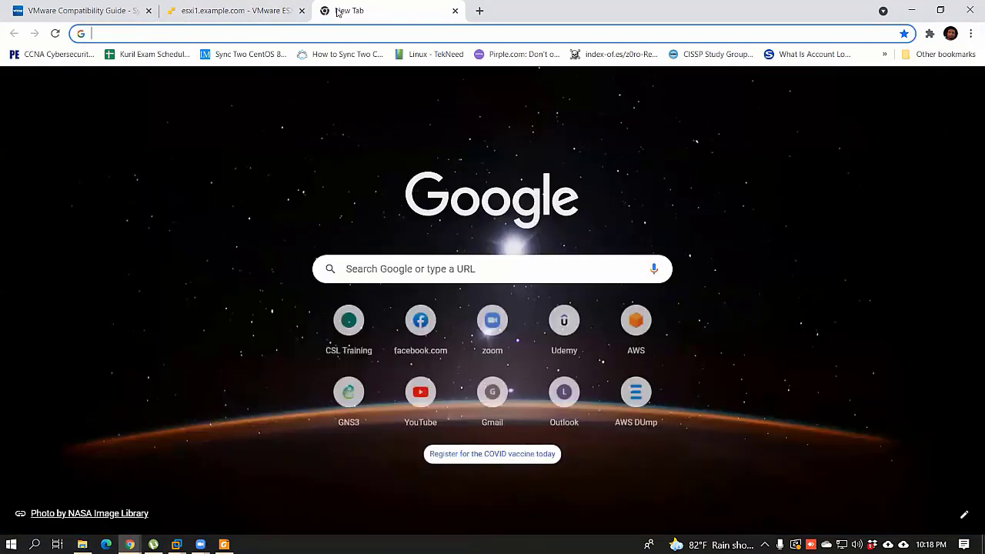
# Step: Load vmware.com in the new tab, check the ESXi-1 console, then return to esxi1.example.com
pyautogui.write('vmware.com')
pyautogui.press('Return')
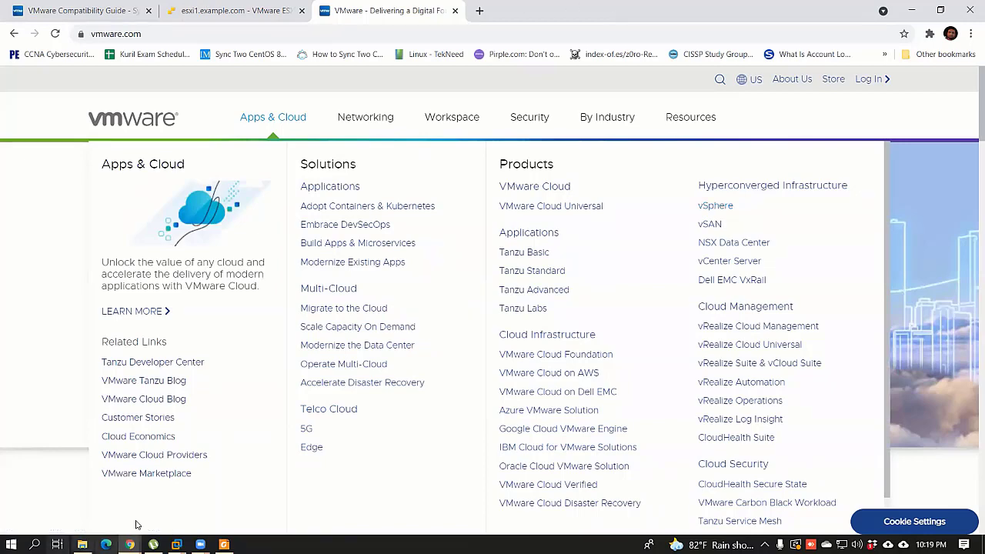
pyautogui.moveTo(176, 543)
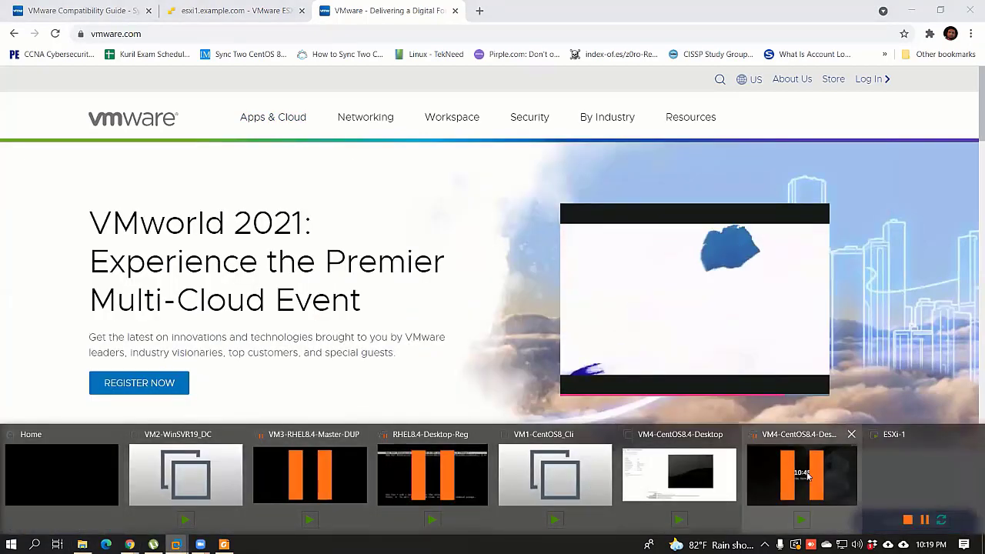
pyautogui.click(805, 468)
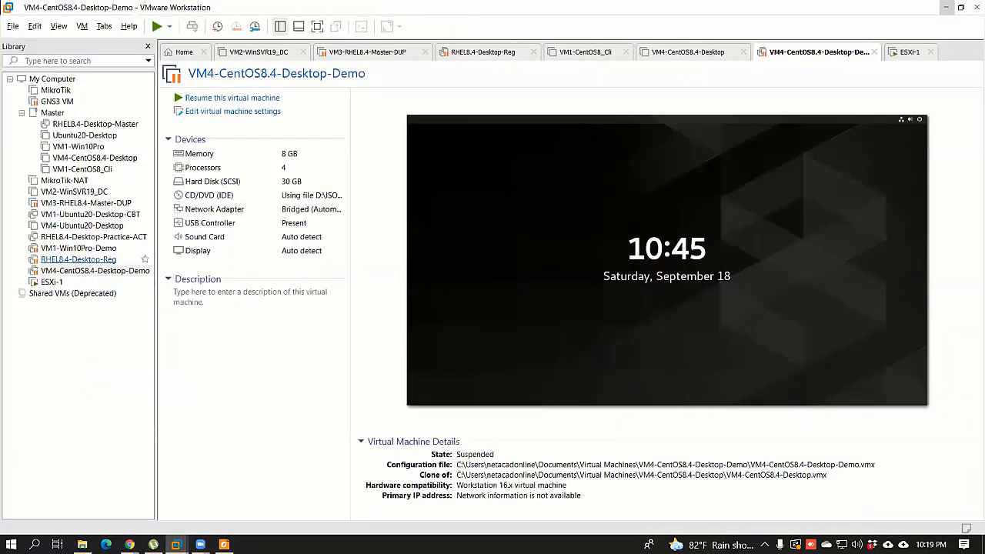
pyautogui.click(52, 282)
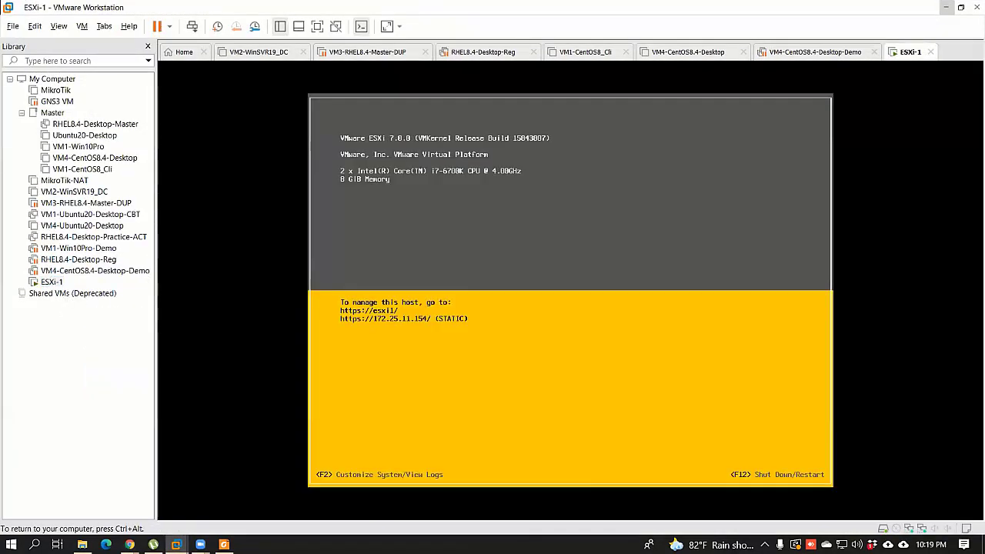
pyautogui.hotkey('ctrl', 'alt')
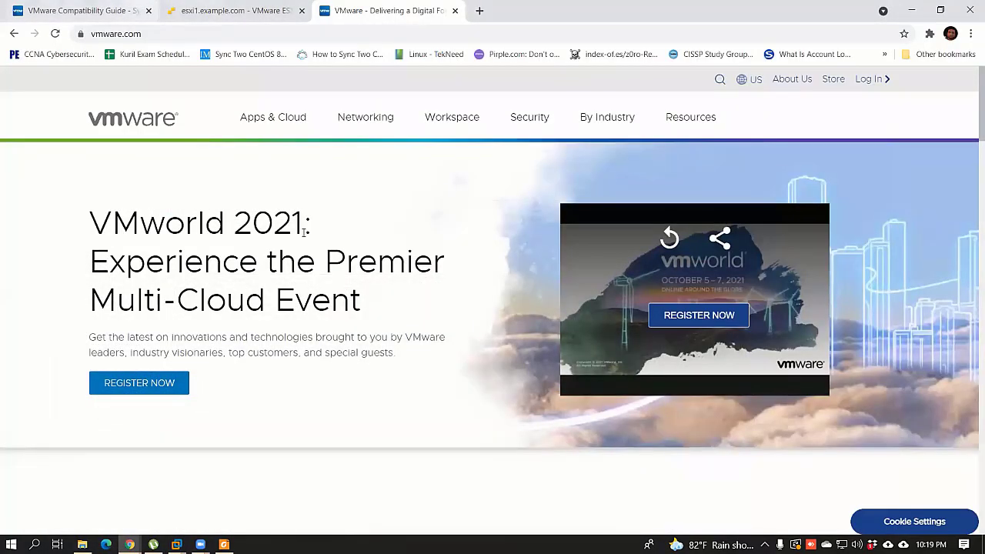
pyautogui.click(231, 11)
pyautogui.scroll(1, 238, 225)
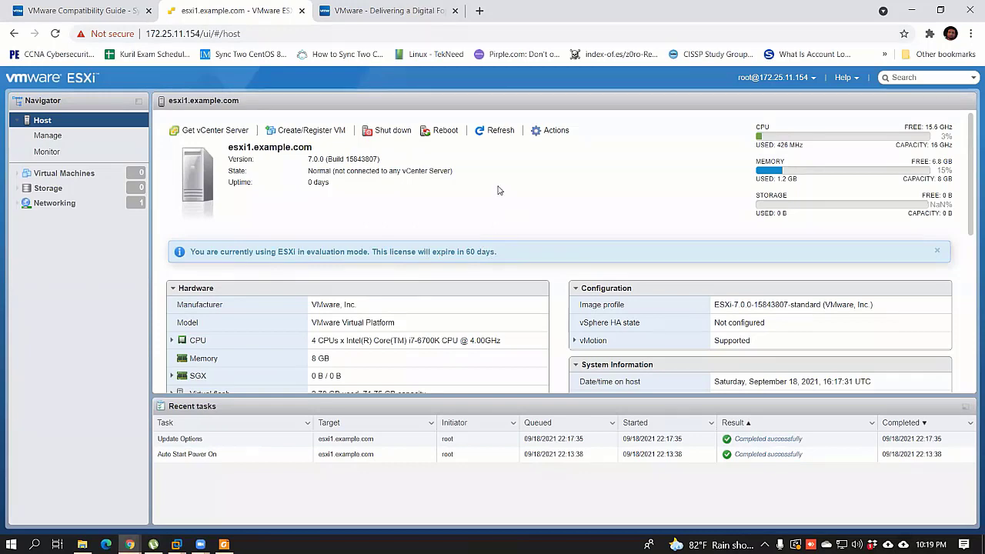
# Step: Review the summary's Networking and Storage sections, then open Storage's empty Datastores list
pyautogui.scroll(-6, 539, 286)
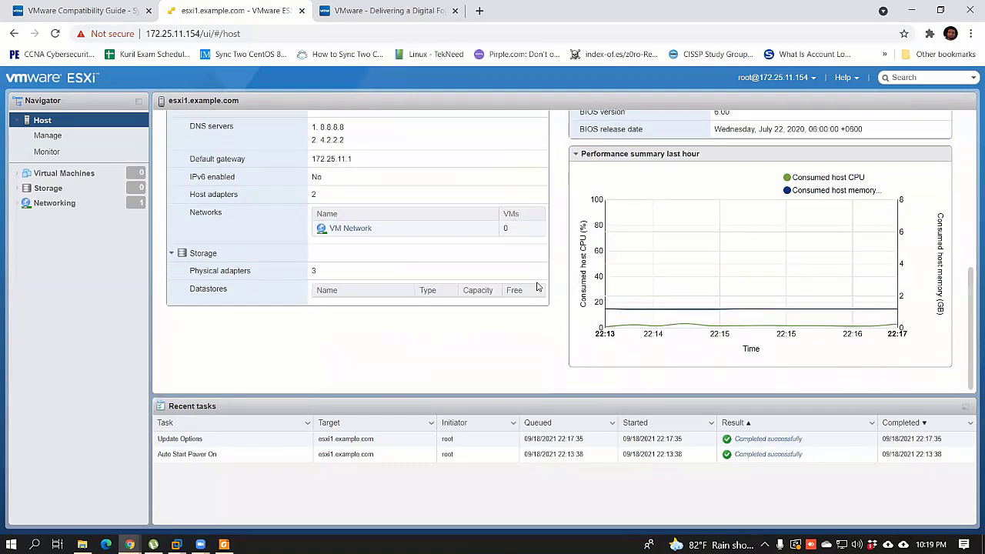
pyautogui.scroll(8, 538, 286)
pyautogui.scroll(-2, 539, 286)
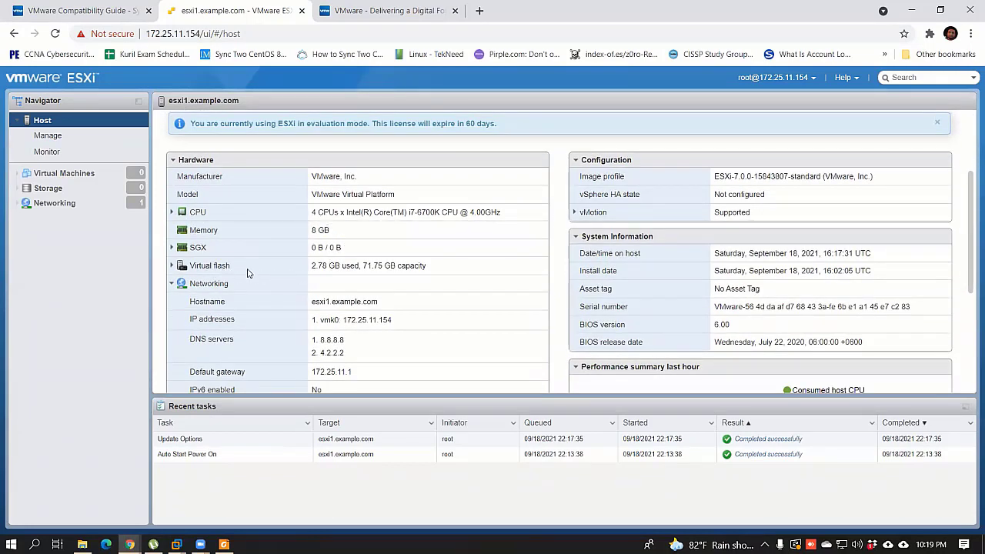
pyautogui.scroll(-1, 260, 276)
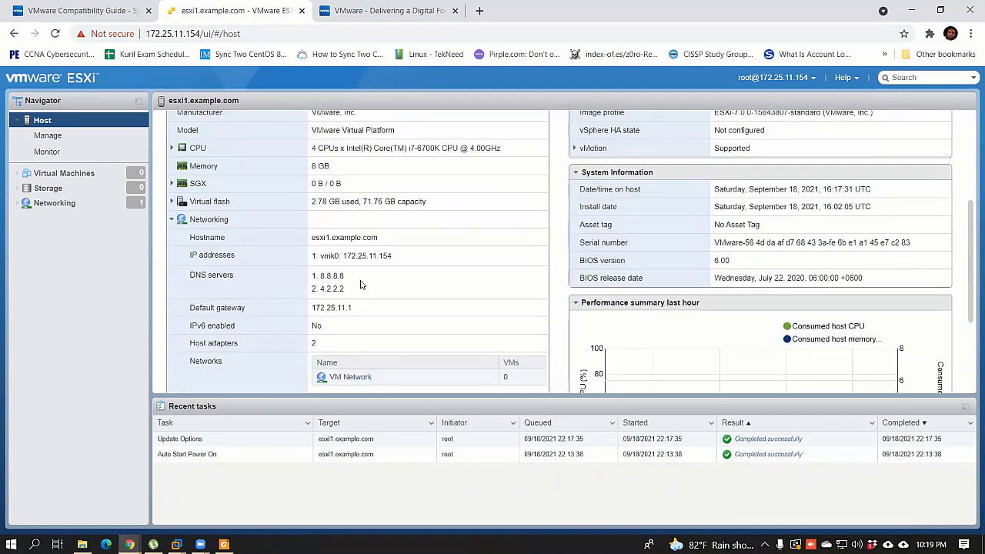
pyautogui.scroll(-3, 350, 306)
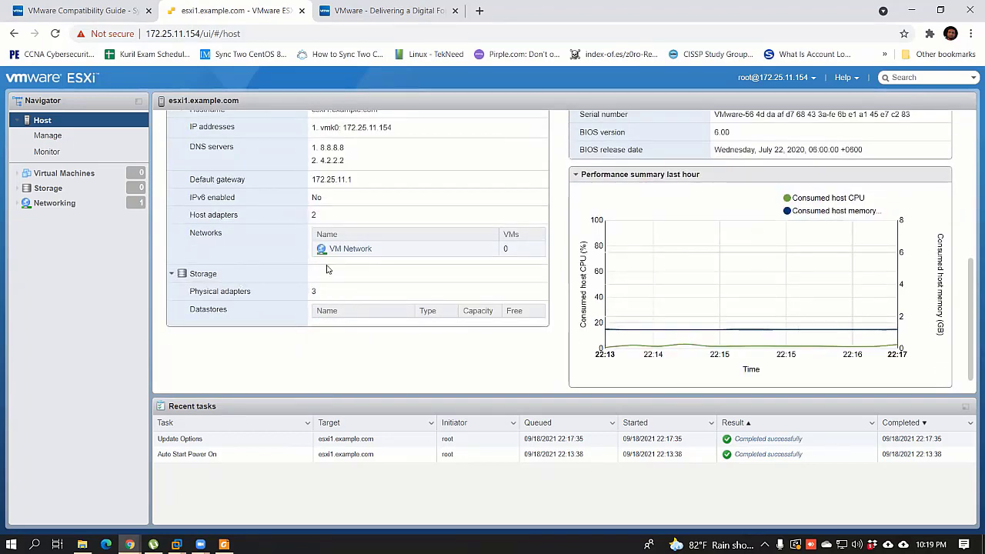
pyautogui.scroll(5, 322, 250)
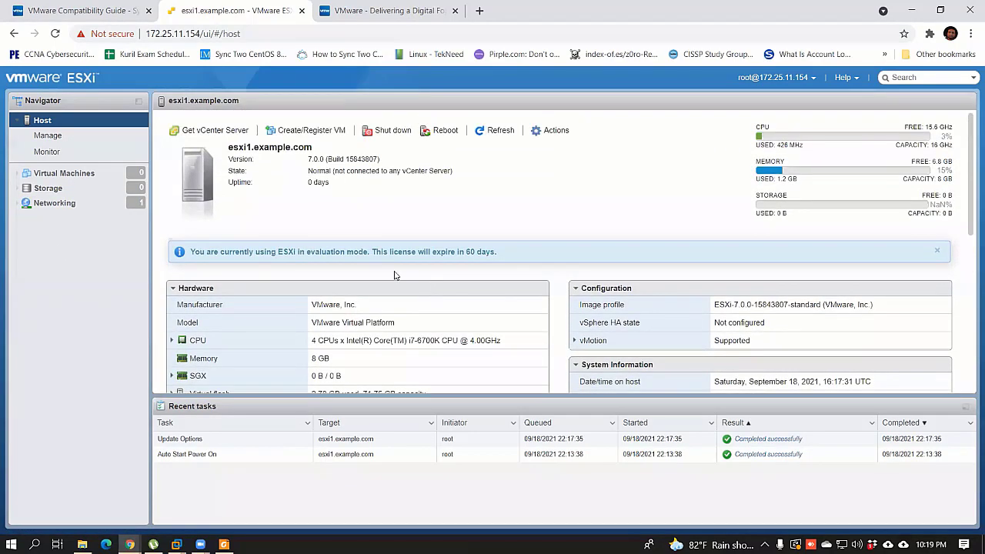
pyautogui.click(44, 190)
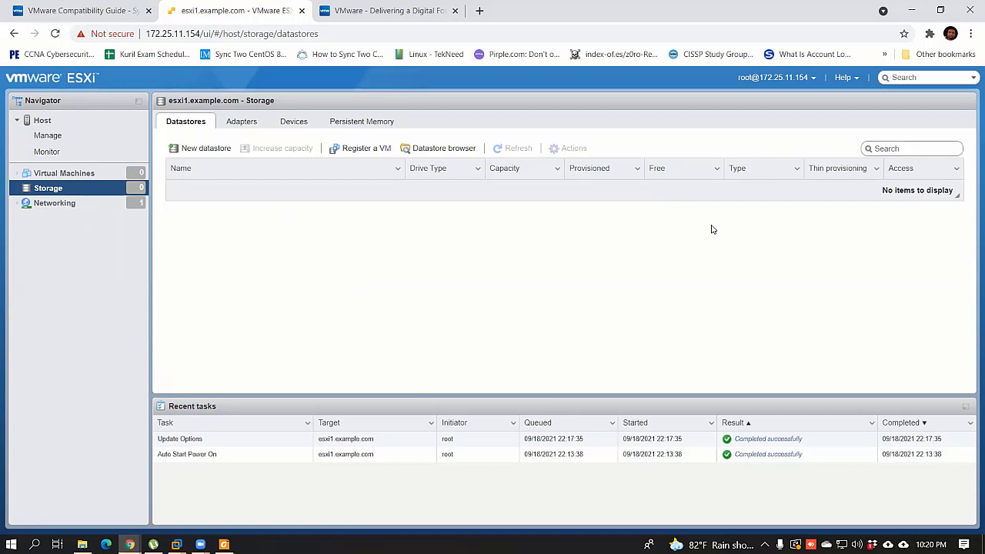
pyautogui.click(817, 80)
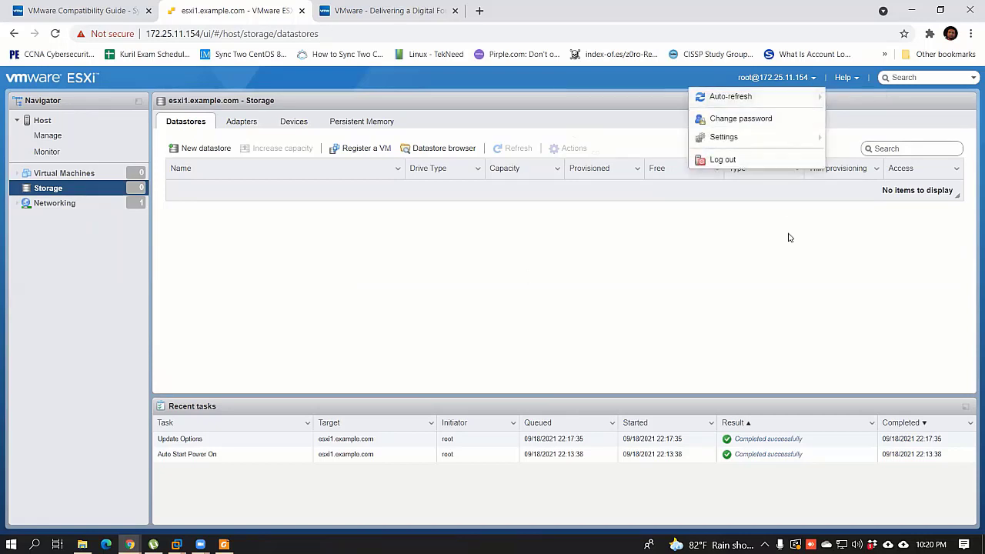
pyautogui.click(737, 161)
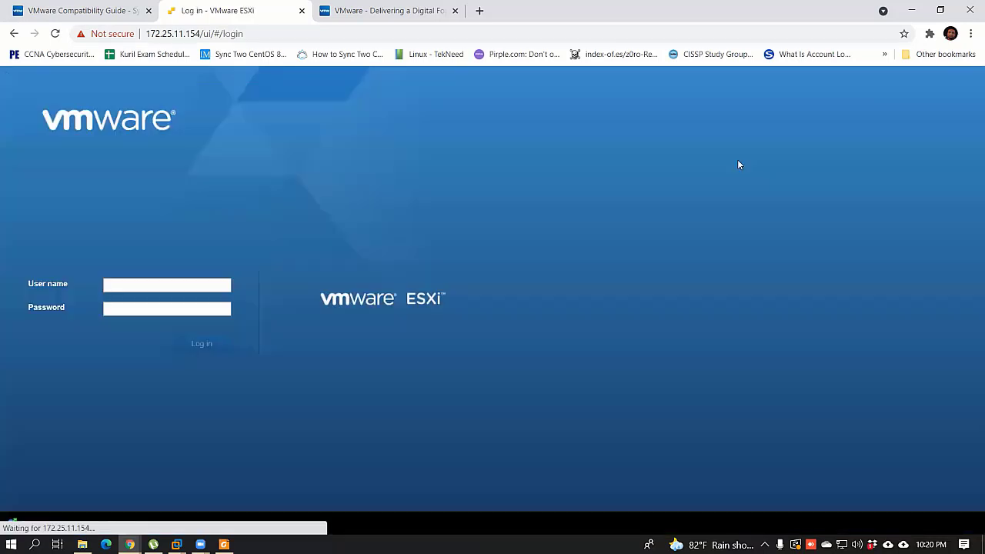
pyautogui.click(123, 284)
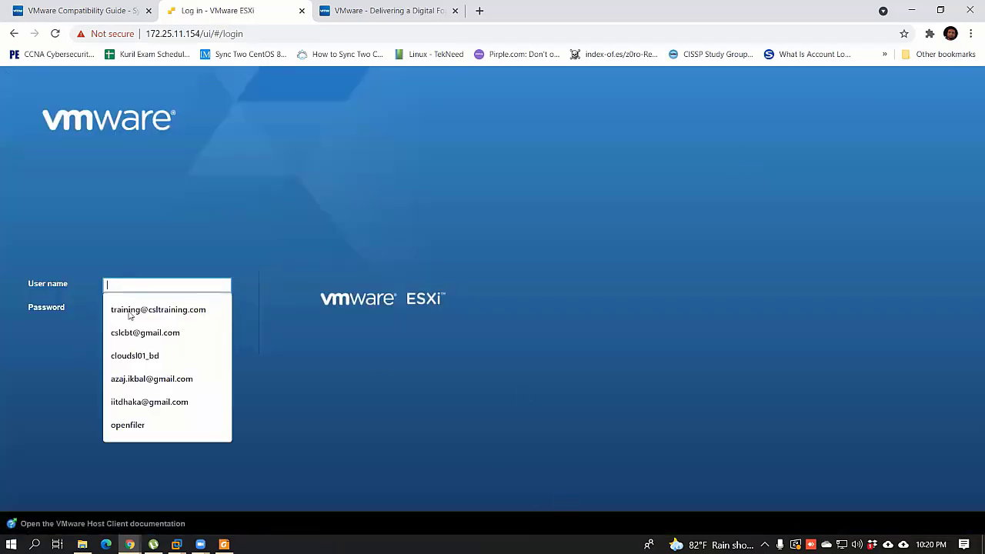
# Step: Bring up the ESXi-1 virtual machine console in VMware Workstation and give it input focus
pyautogui.click(355, 187)
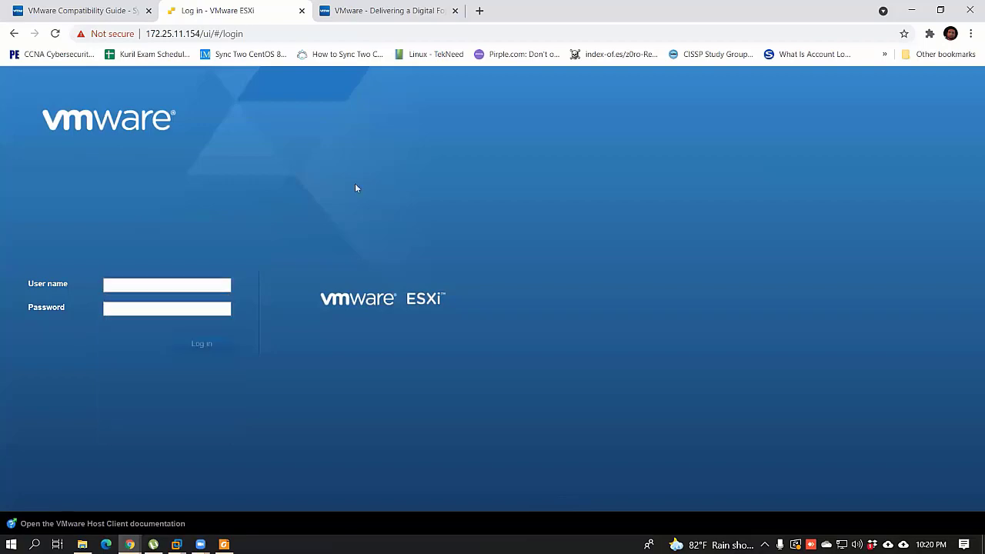
pyautogui.moveTo(177, 544)
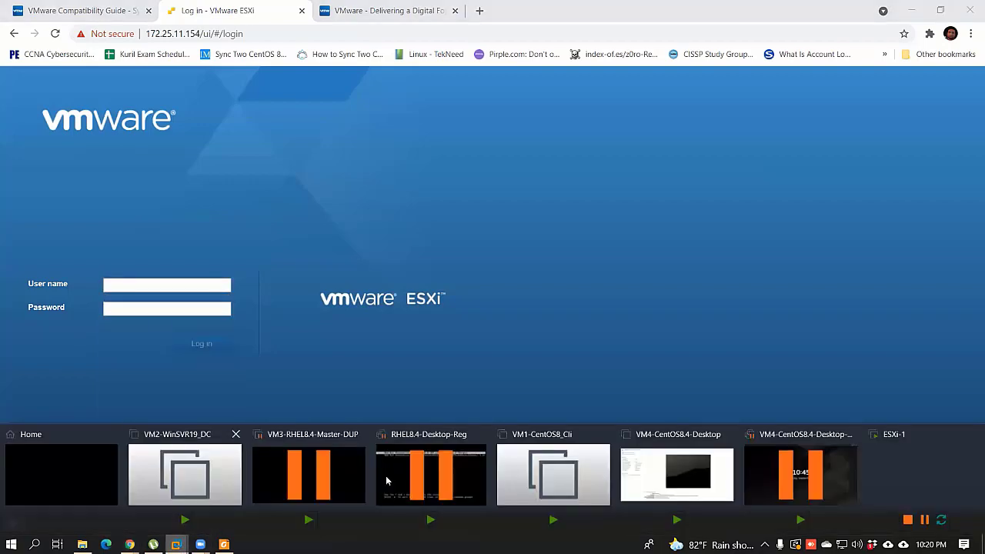
pyautogui.click(906, 472)
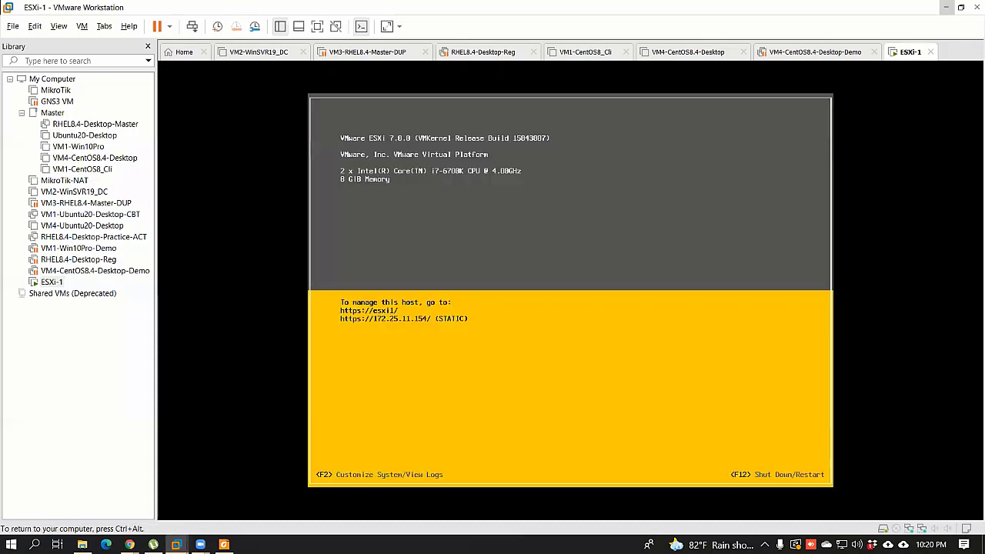
pyautogui.hotkey('ctrl', 'alt')
pyautogui.click(739, 480)
# Step: Sign in to the ESXi console as root and open the Shut Down/Restart dialog with F2
pyautogui.press('F2')
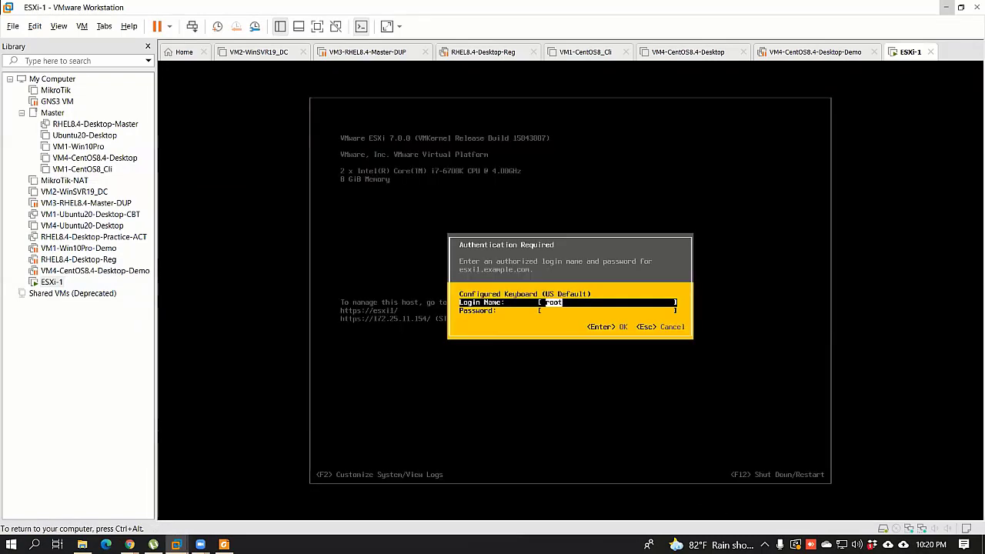
pyautogui.press('Tab')
pyautogui.write('*')
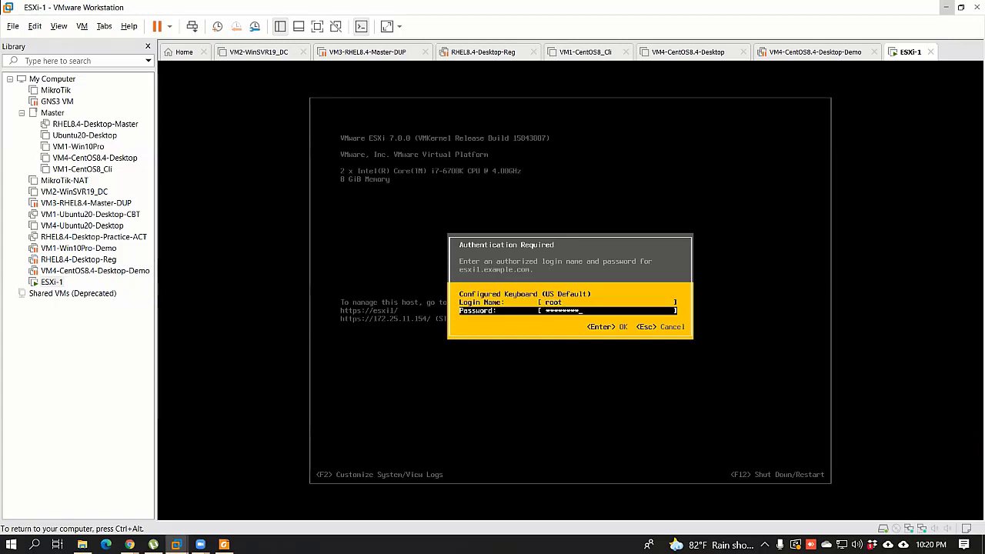
pyautogui.press('Return')
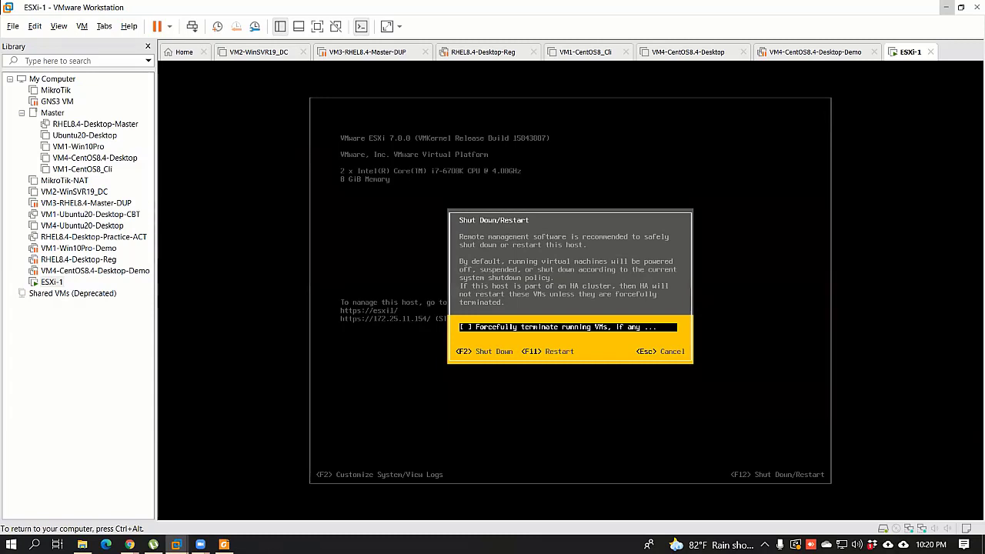
pyautogui.press('F2')
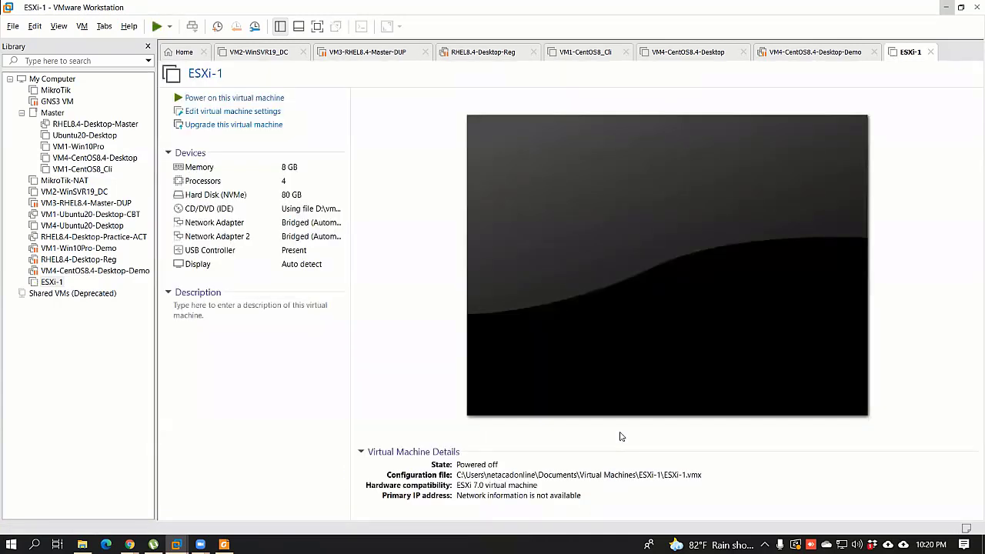
# Step: In ESXi-1's settings, add a new NVMe hard disk sized 52.0 GB
pyautogui.rightClick(47, 282)
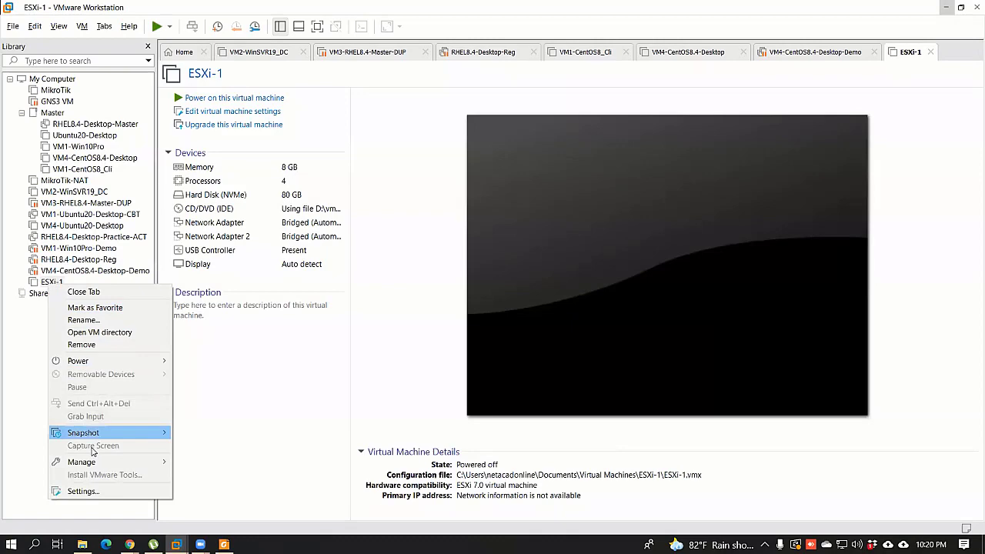
pyautogui.click(73, 491)
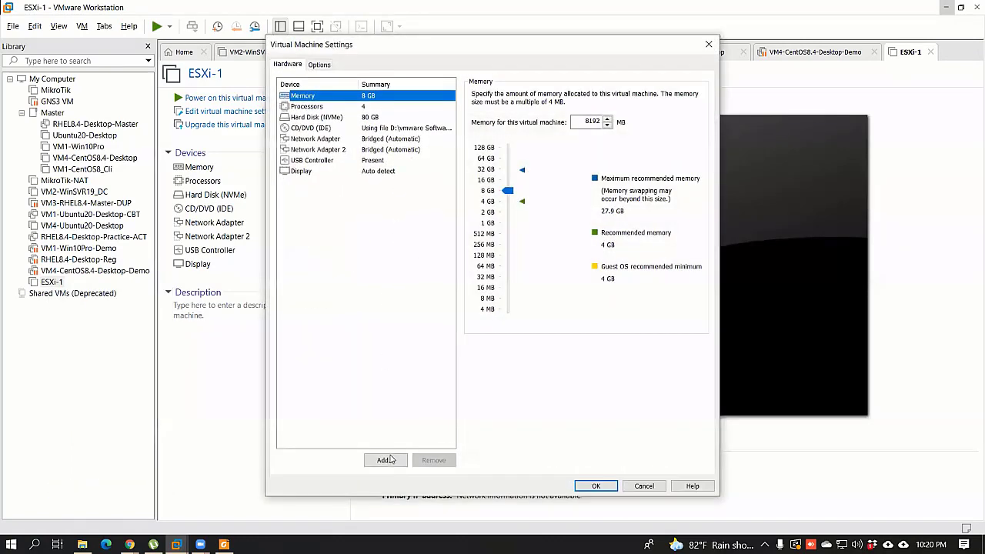
pyautogui.click(382, 459)
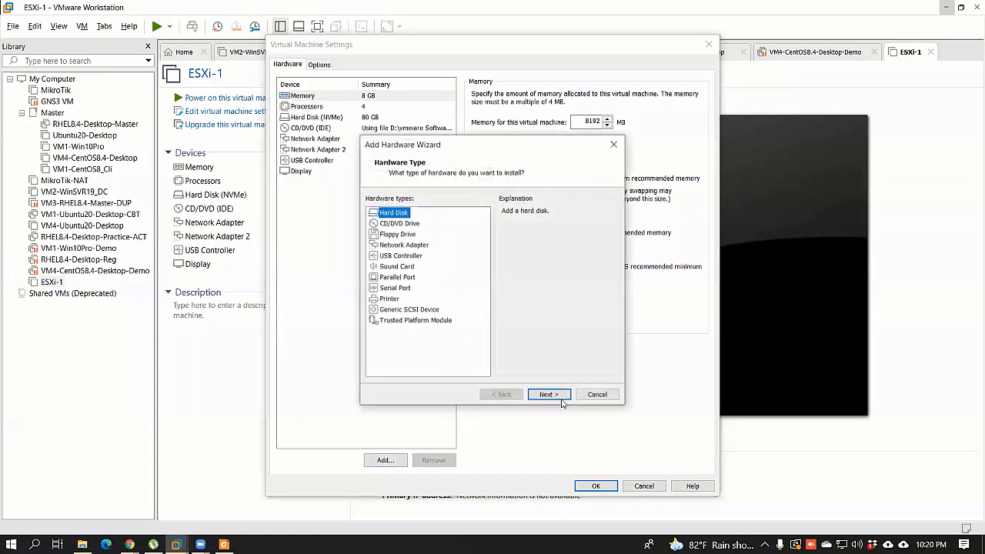
pyautogui.click(548, 395)
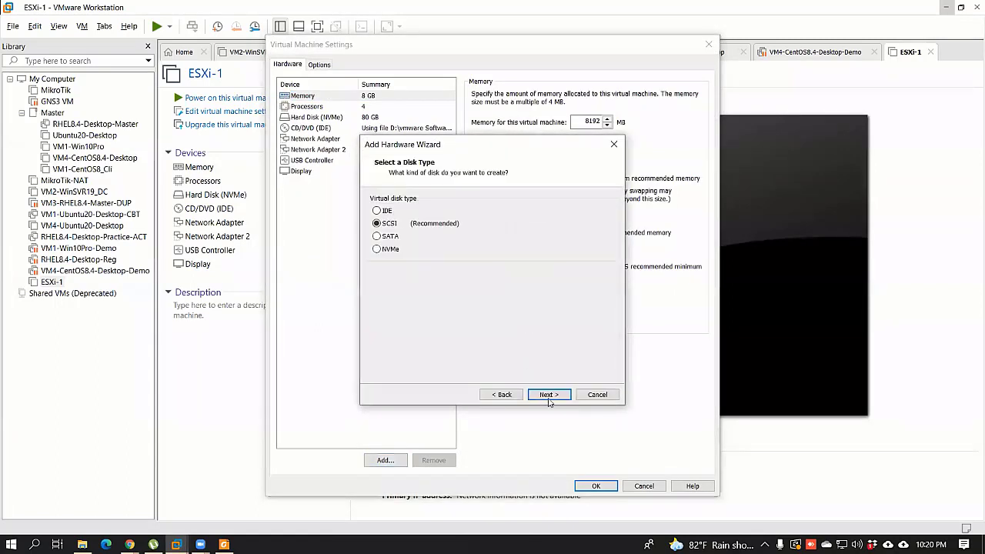
pyautogui.click(547, 394)
pyautogui.click(547, 394)
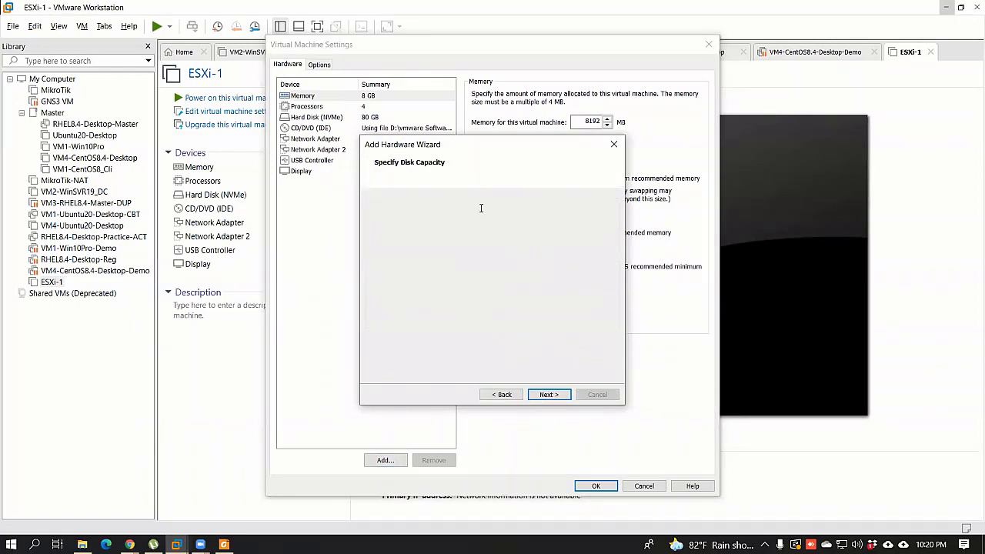
pyautogui.write('52.0')
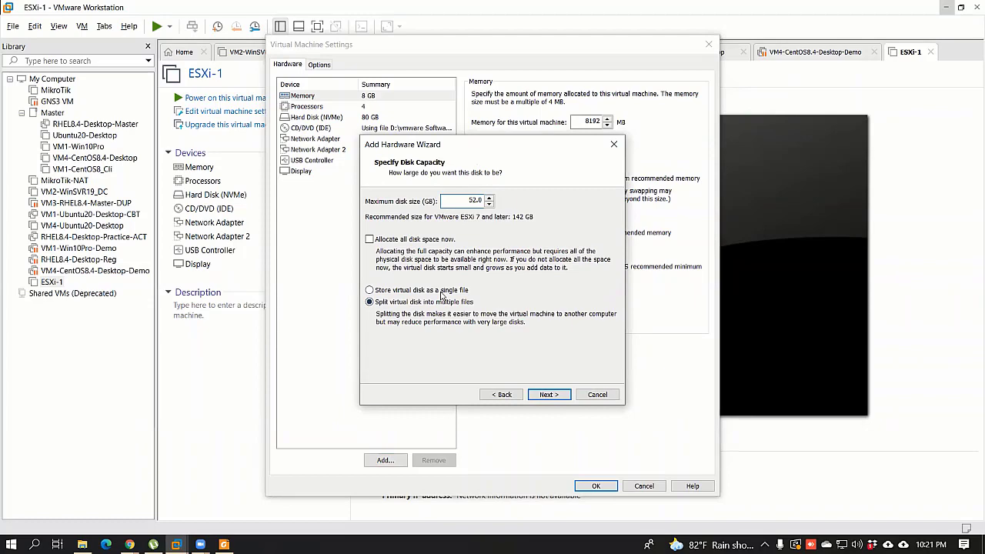
pyautogui.click(549, 394)
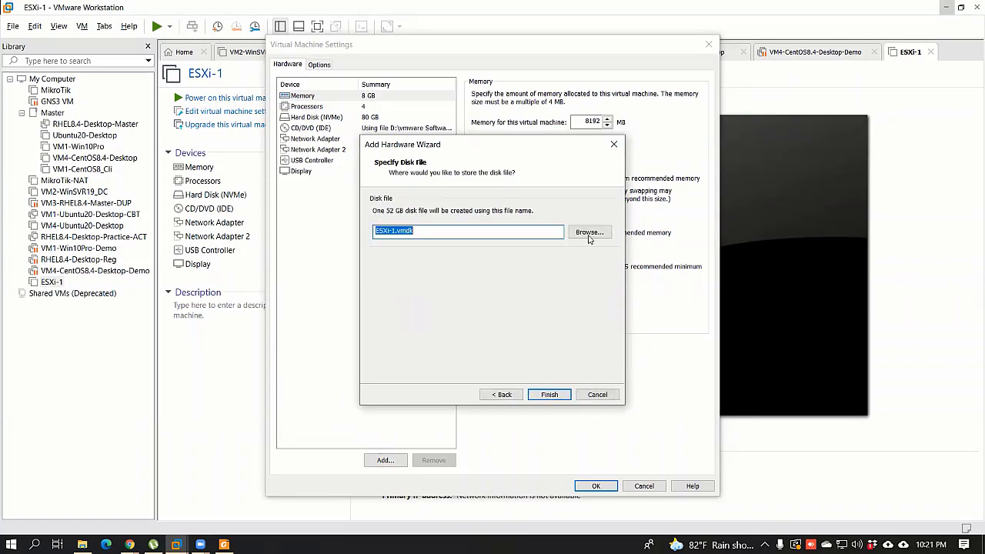
# Step: Store the new disk as G:\ESXi-1.vmdk, finish the wizard and confirm the settings
pyautogui.click(589, 233)
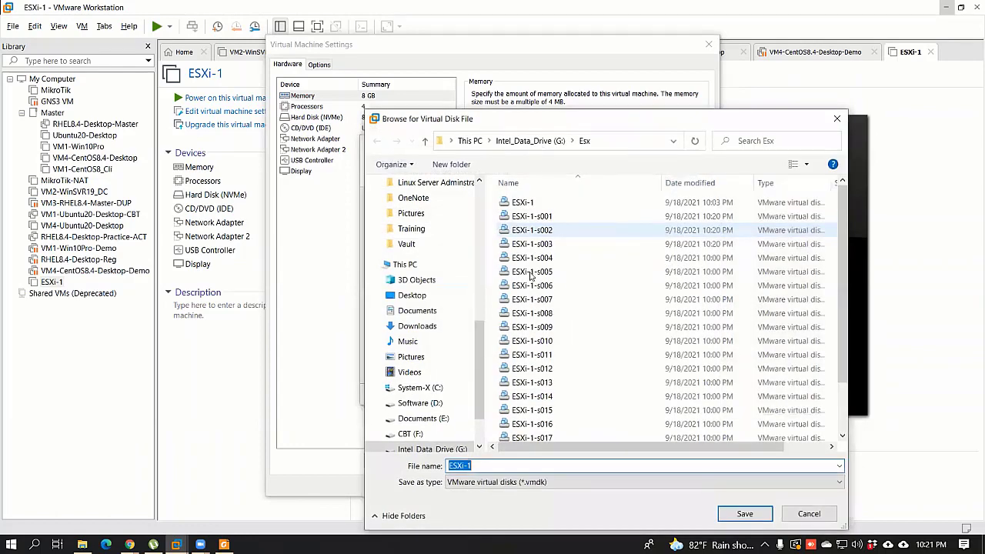
pyautogui.hotkey('alt', 'Up')
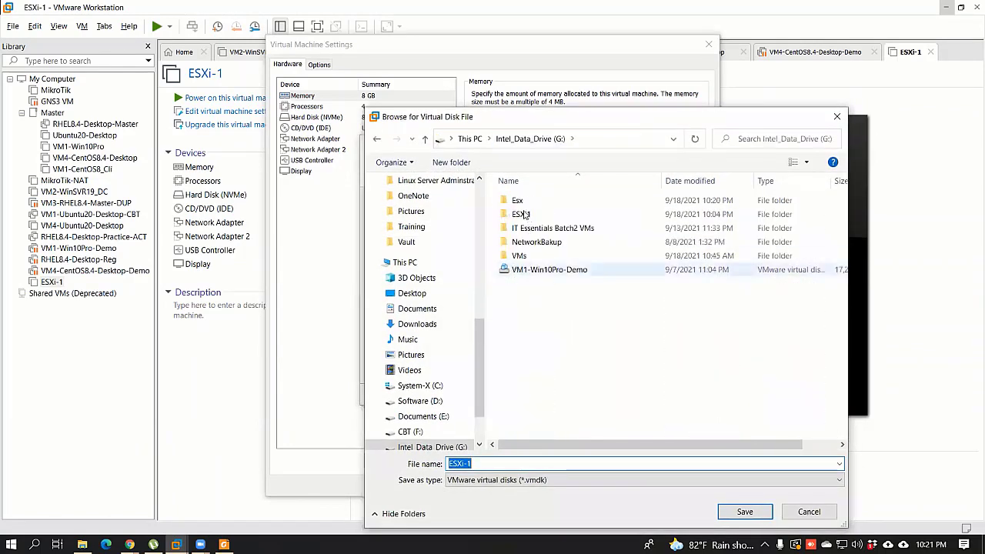
pyautogui.doubleClick(523, 214)
pyautogui.click(531, 139)
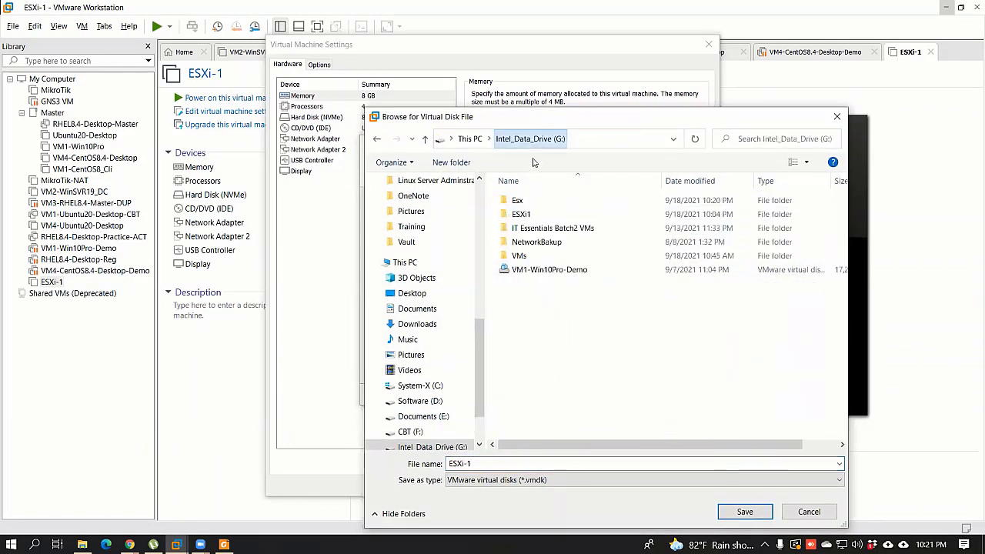
pyautogui.doubleClick(581, 200)
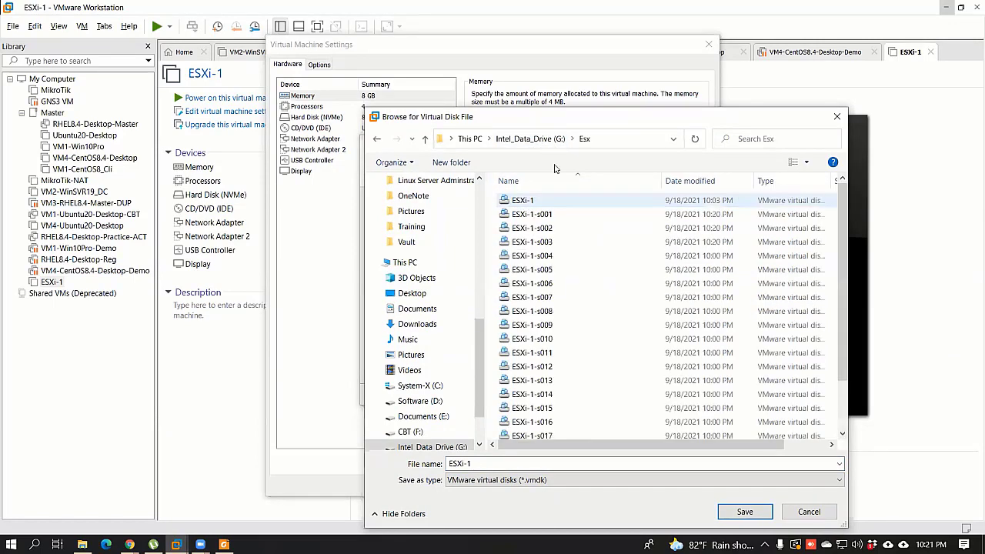
pyautogui.hotkey('alt', 'Up')
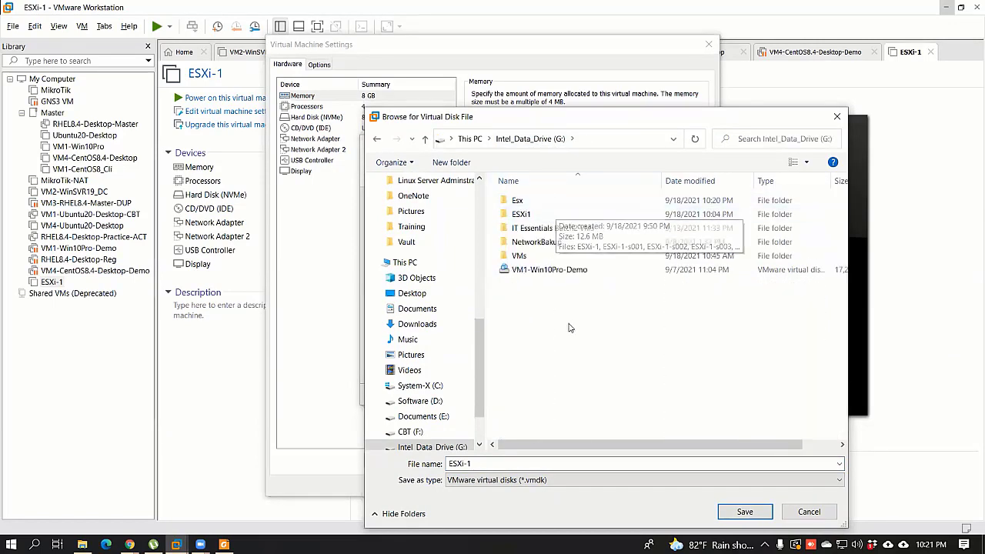
pyautogui.press('Return')
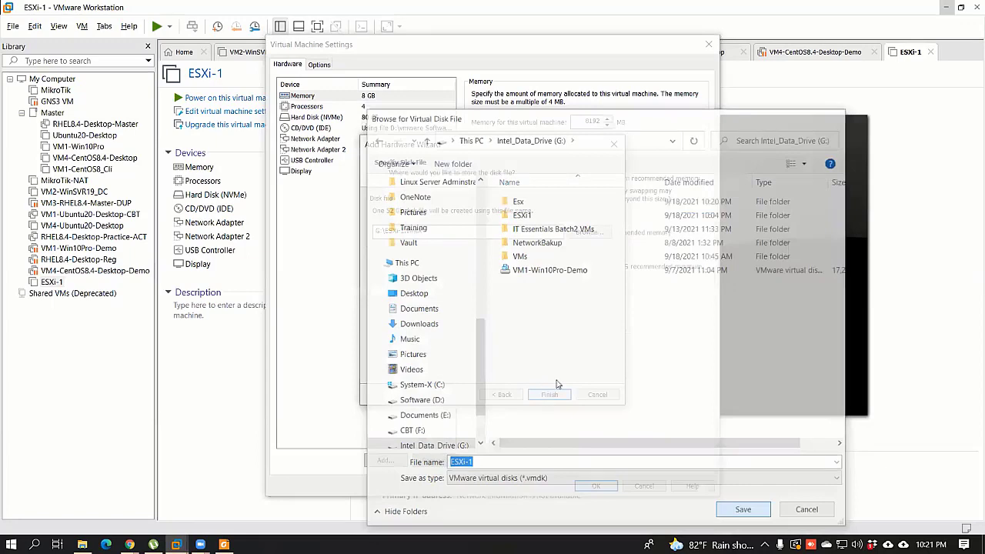
pyautogui.click(549, 330)
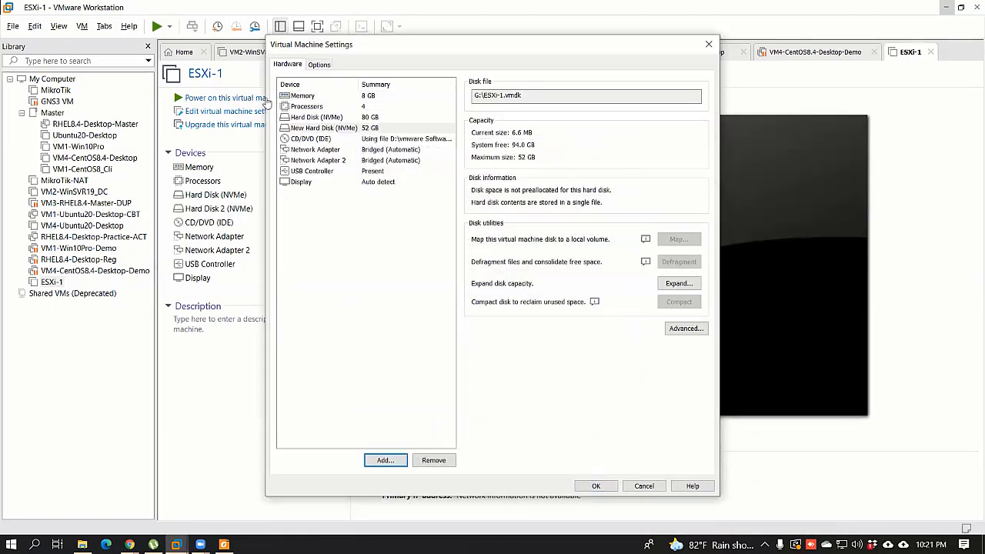
pyautogui.press('Return')
# Step: Power on the ESXi-1 virtual machine and close the old ESXi login tab in Chrome
pyautogui.click(273, 97)
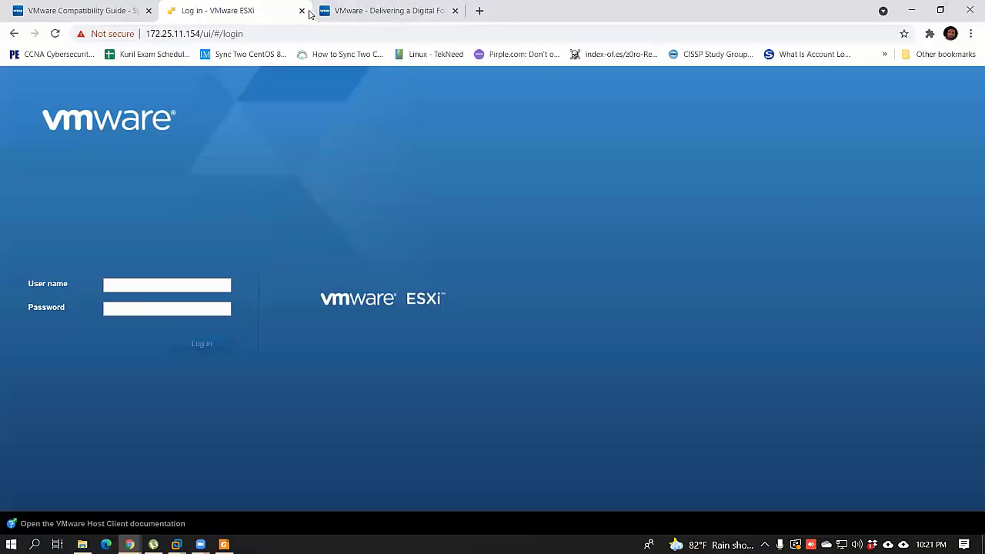
pyautogui.click(301, 10)
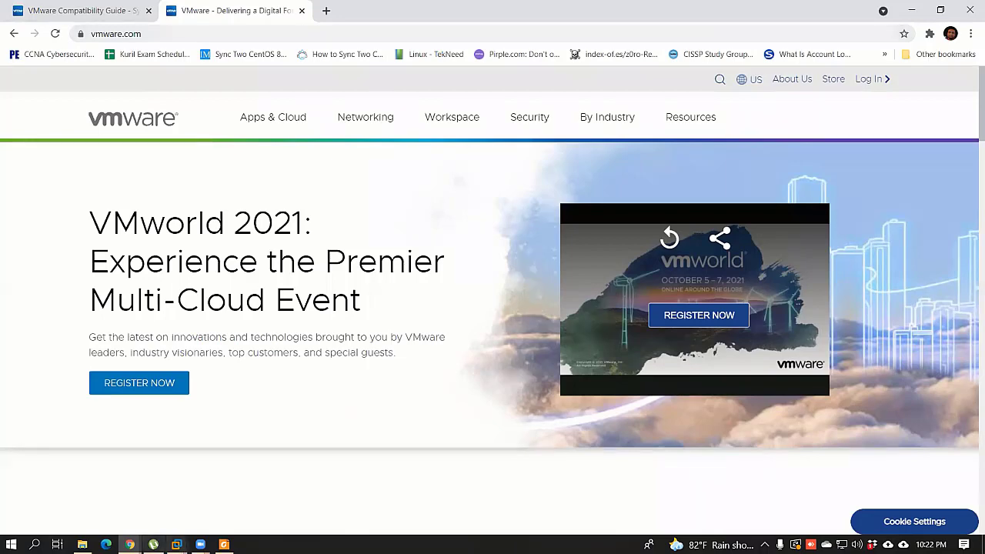
pyautogui.moveTo(176, 543)
pyautogui.click(927, 482)
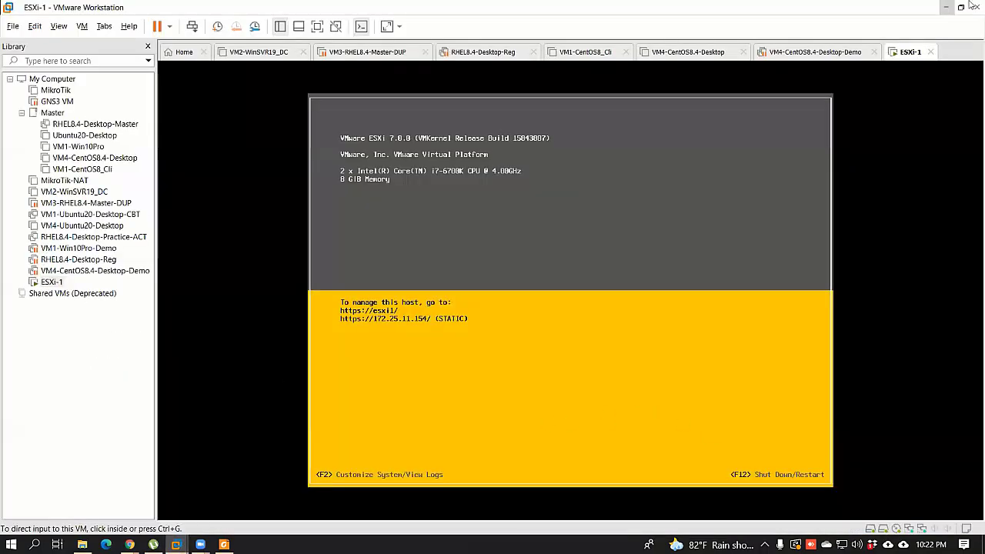
pyautogui.click(935, 12)
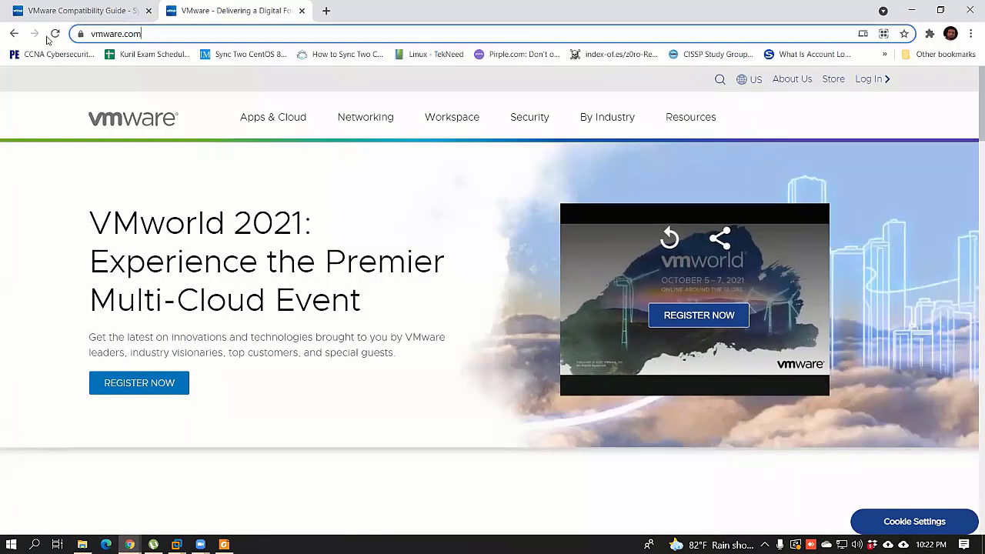
pyautogui.click(116, 34)
pyautogui.write('https://')
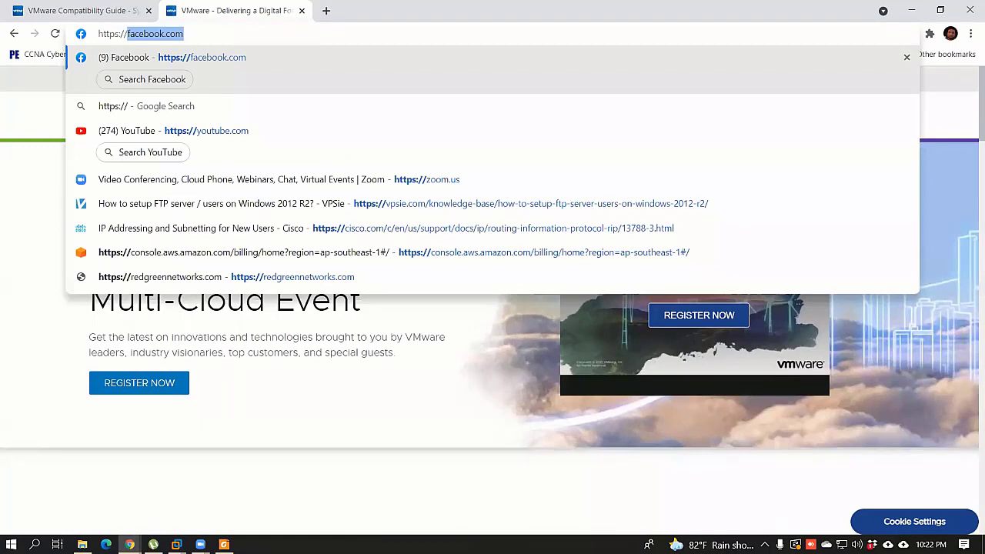
pyautogui.write('172.25.11.')
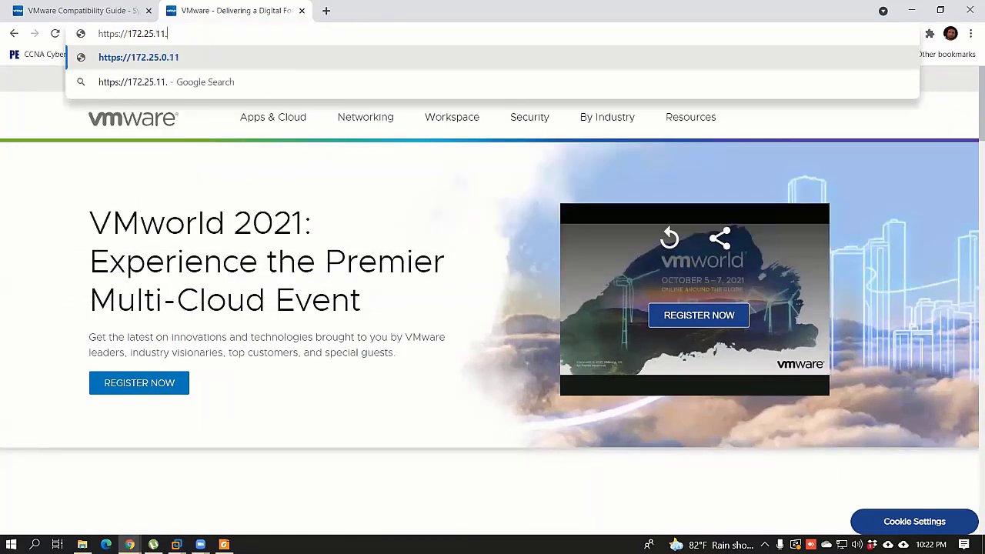
pyautogui.write('154')
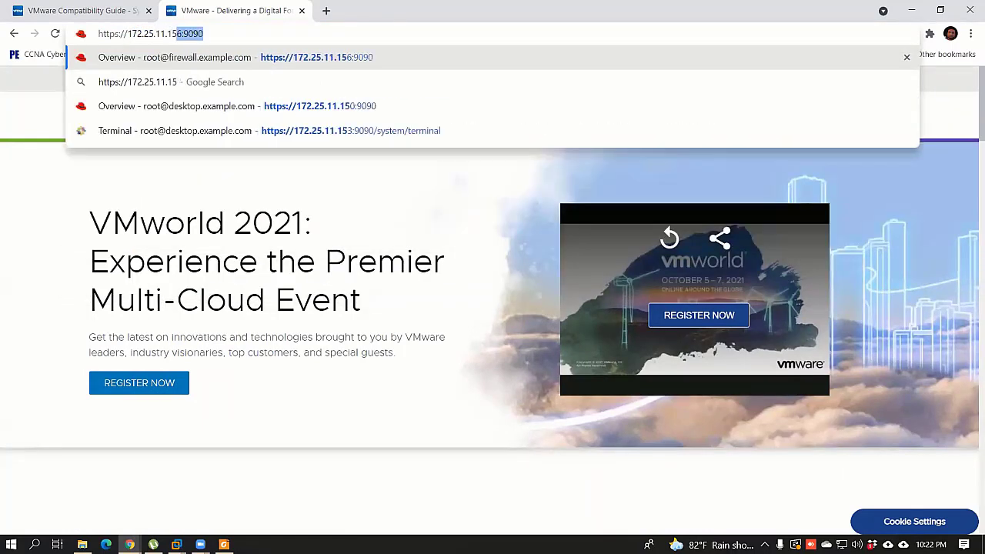
pyautogui.press('Return')
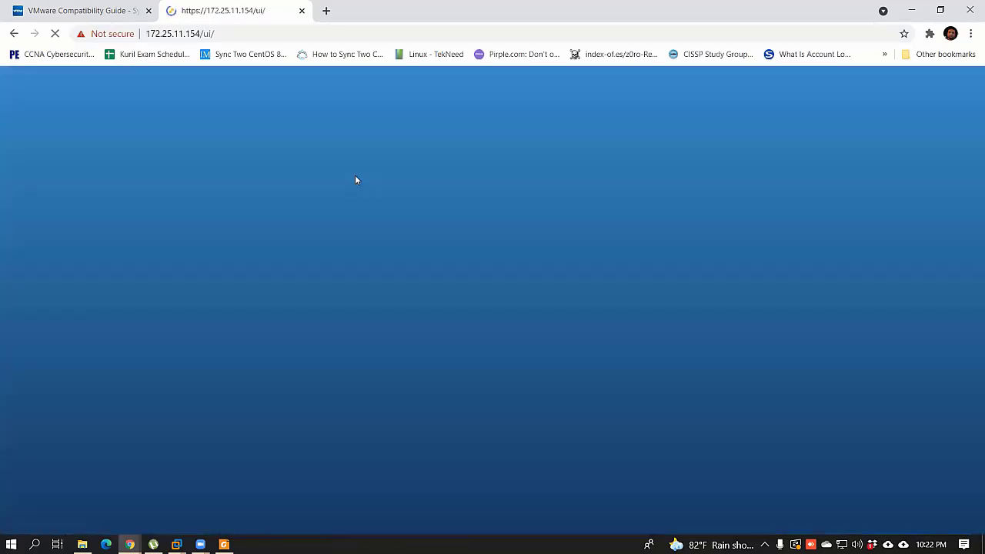
# Step: Log in to the ESXi host as root with the host's password
pyautogui.click(144, 292)
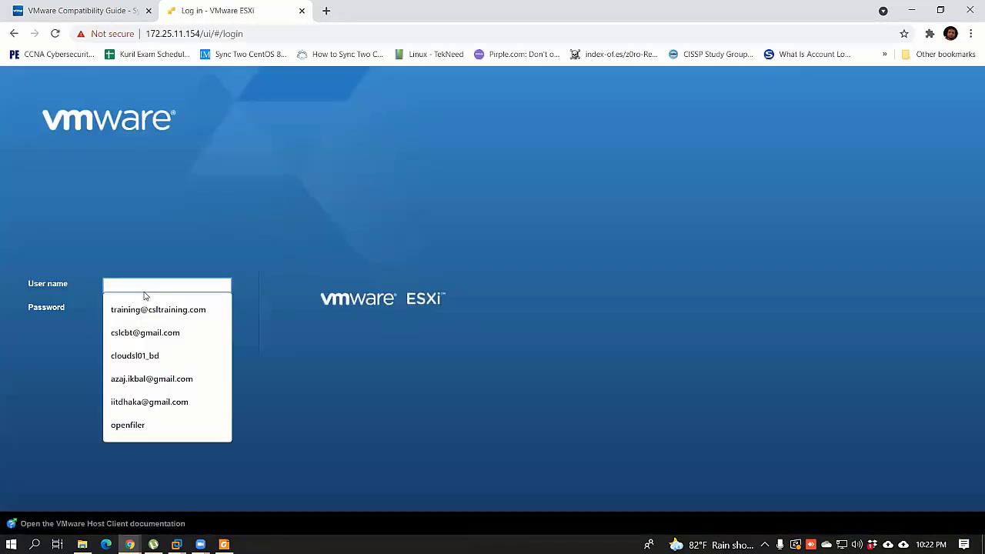
pyautogui.write('root')
pyautogui.press('Tab')
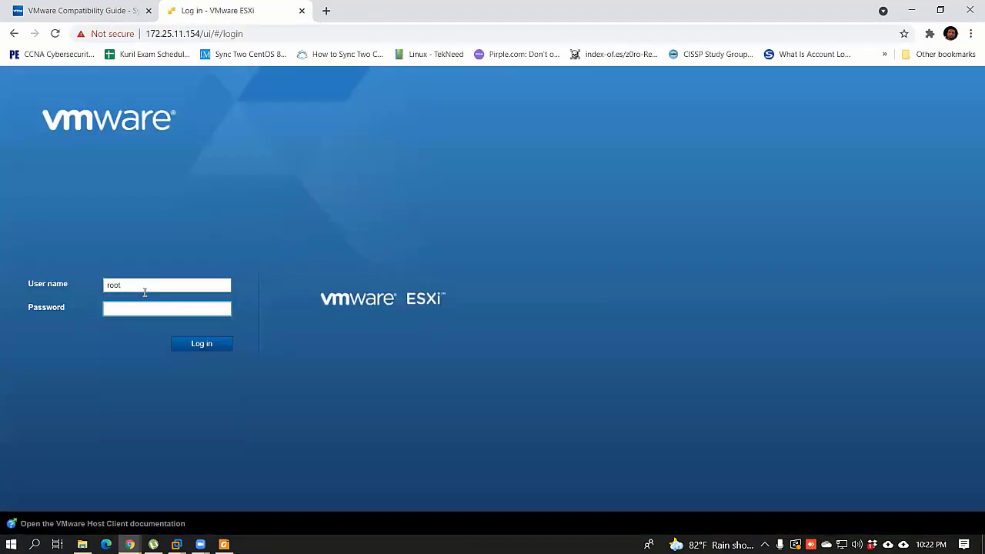
pyautogui.write('•••••••')
pyautogui.press('Return')
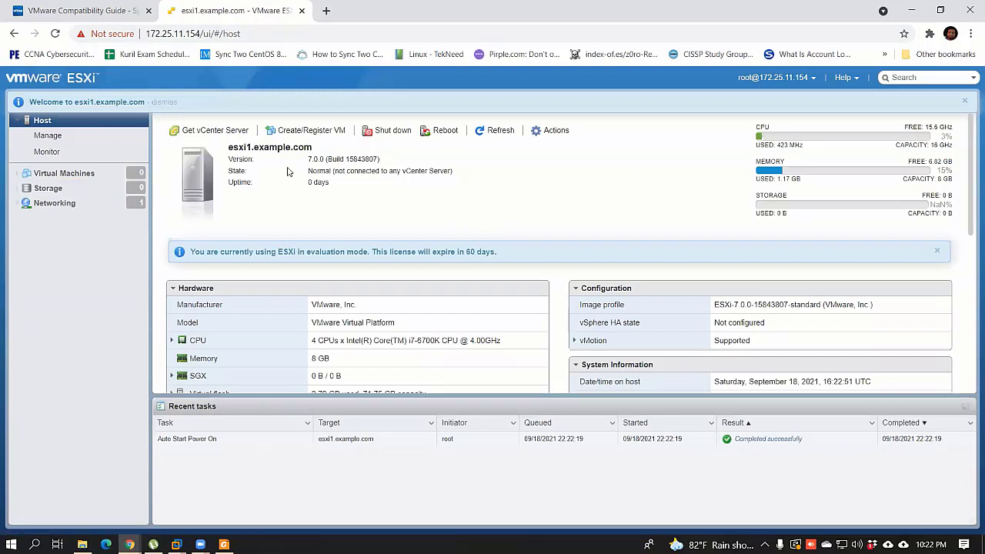
# Step: Open Storage and view the Adapters, then the Devices list with both NVMe disks
pyautogui.click(68, 190)
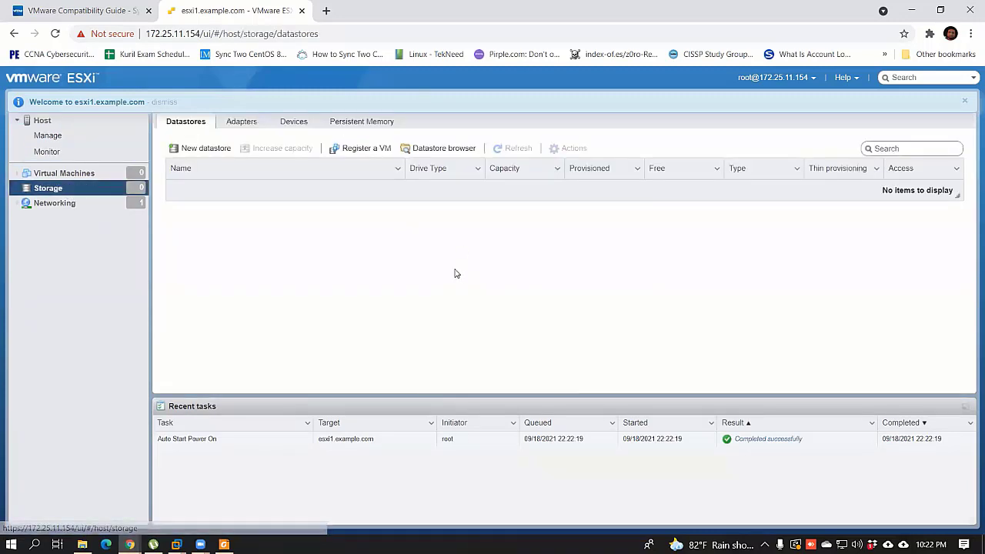
pyautogui.click(263, 124)
pyautogui.click(295, 123)
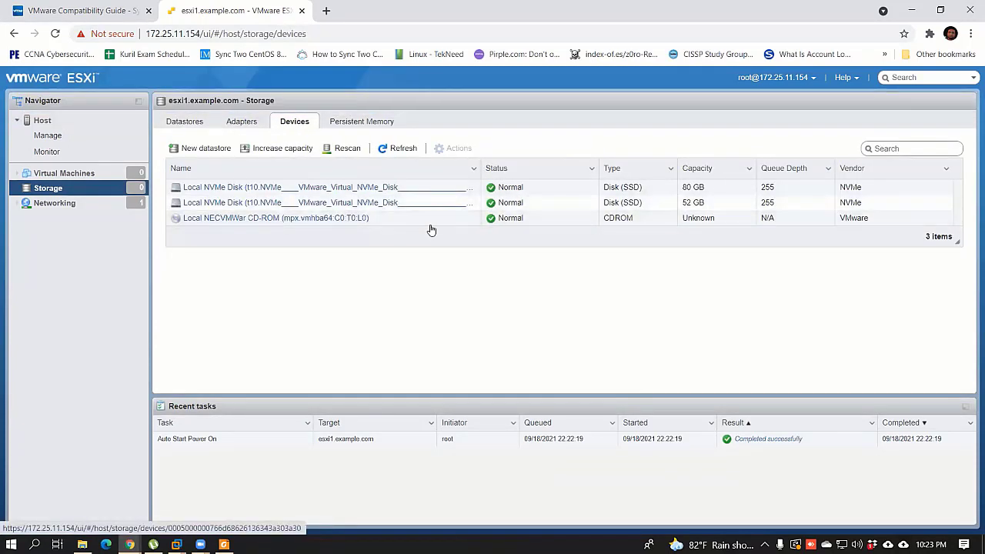
# Step: Start a New datastore named 'Local', advance one step, then cancel the wizard
pyautogui.click(207, 148)
pyautogui.click(396, 209)
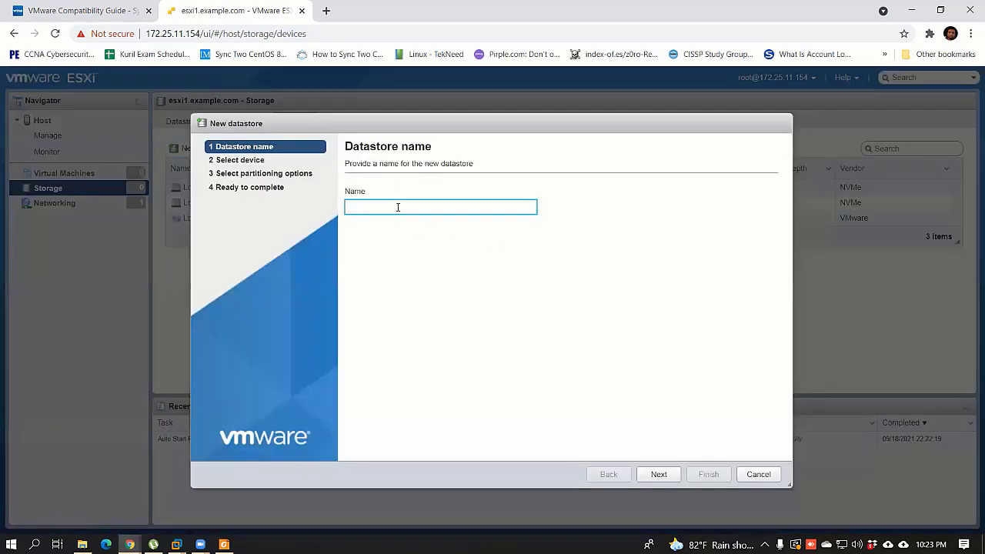
pyautogui.write('Local')
pyautogui.click(658, 474)
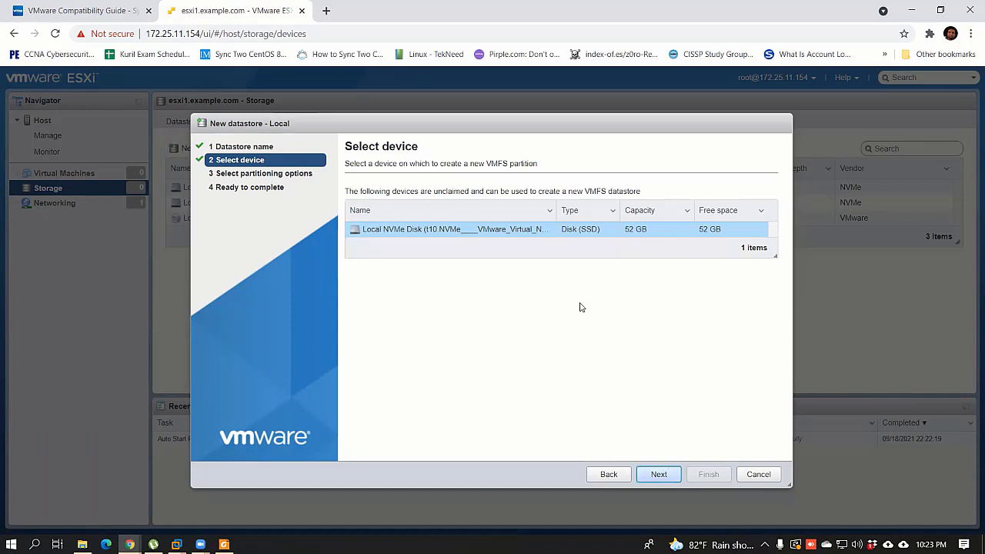
pyautogui.click(756, 475)
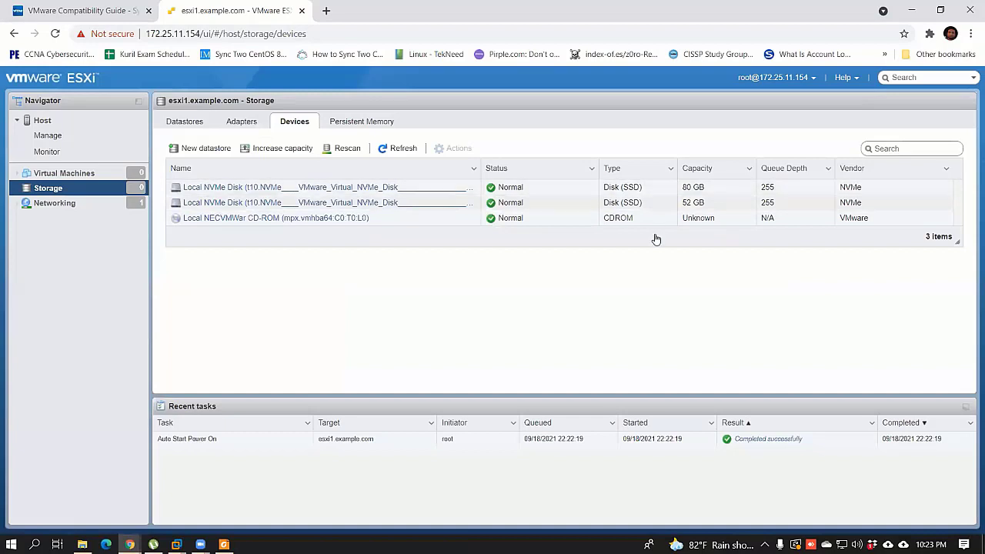
# Step: Look over the Adapters, Datastores and Devices tabs, then start New datastore again
pyautogui.click(242, 124)
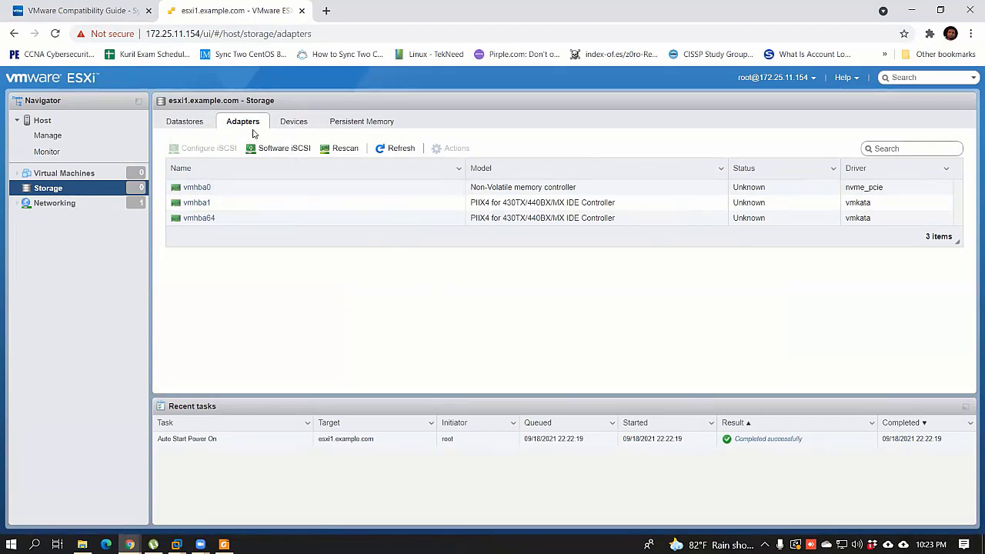
pyautogui.click(184, 123)
pyautogui.click(292, 123)
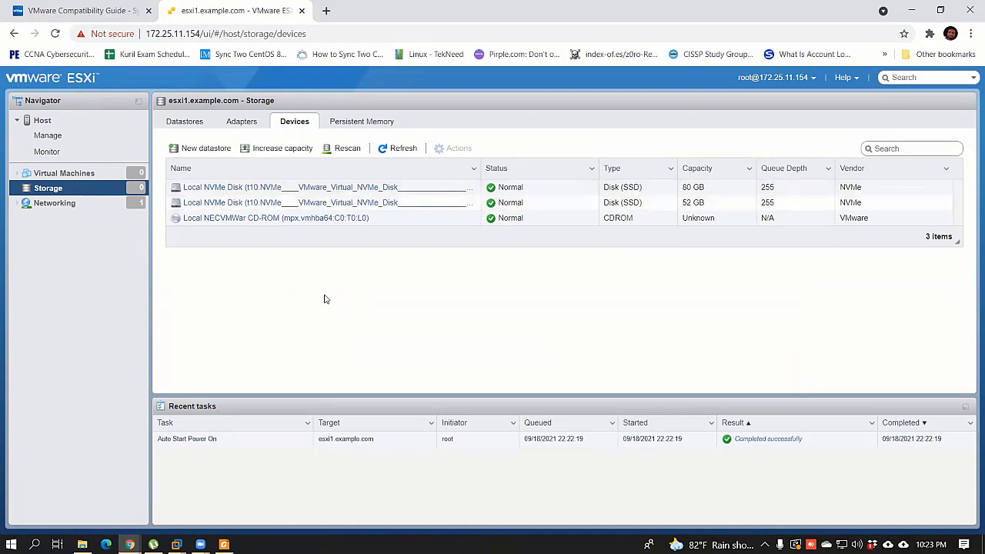
pyautogui.click(222, 149)
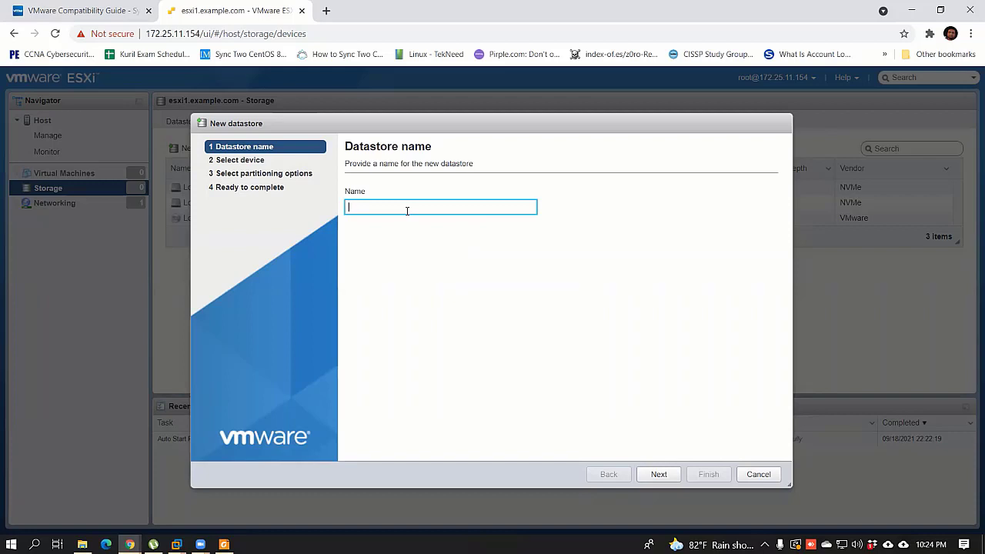
# Step: Name the datastore LocalStorage2 and select the unclaimed 52 GB NVMe disk
pyautogui.write('Loa')
pyautogui.write('lStoraag')
pyautogui.write('ge2')
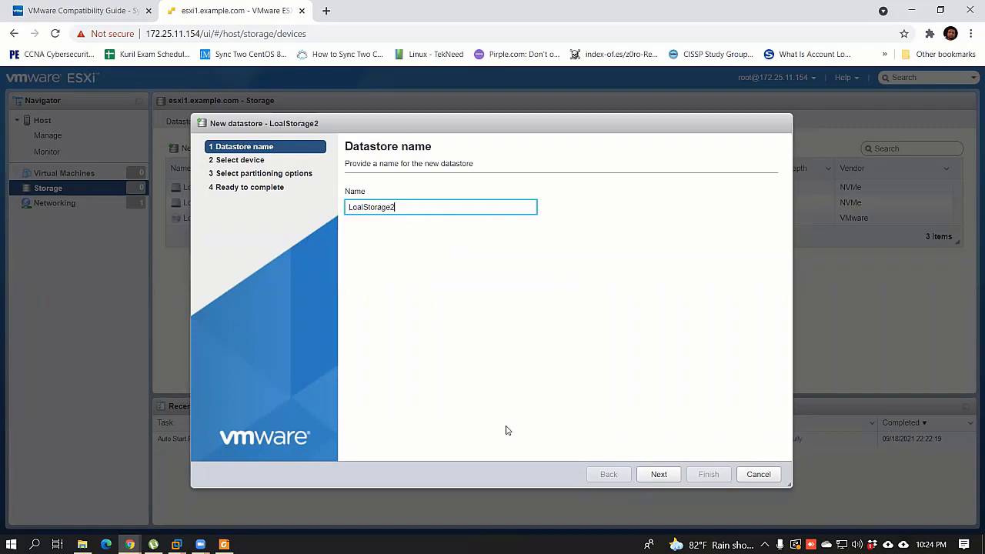
pyautogui.write('c')
pyautogui.click(657, 473)
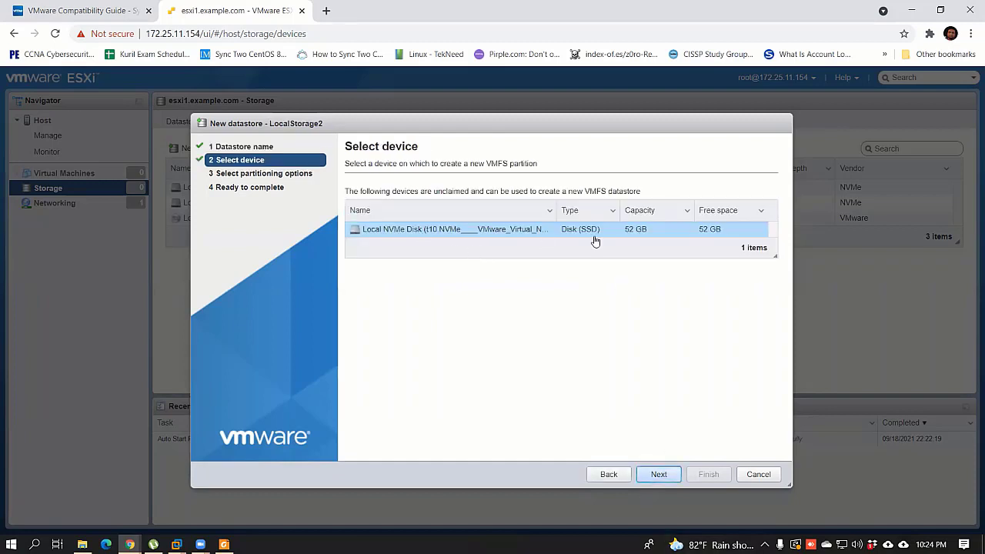
pyautogui.click(659, 473)
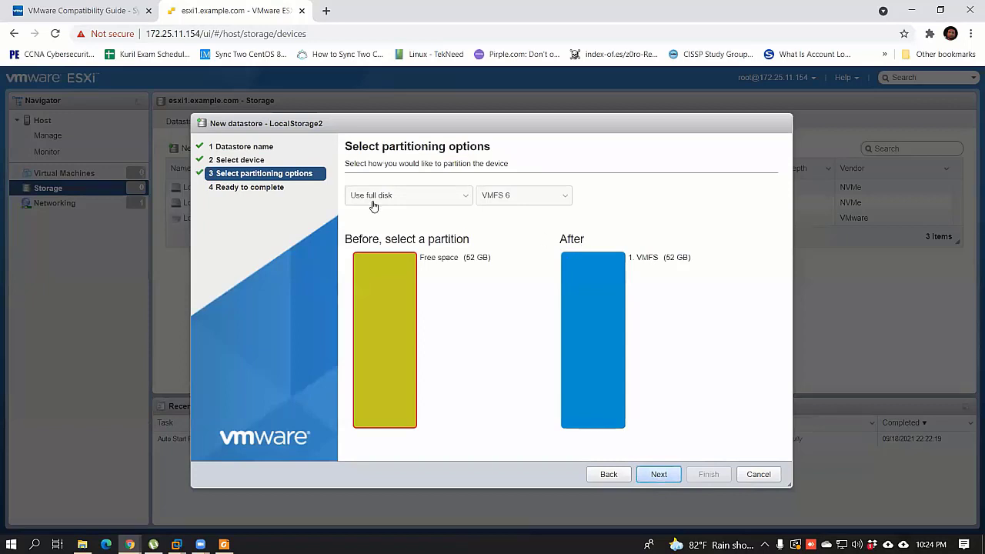
pyautogui.click(599, 251)
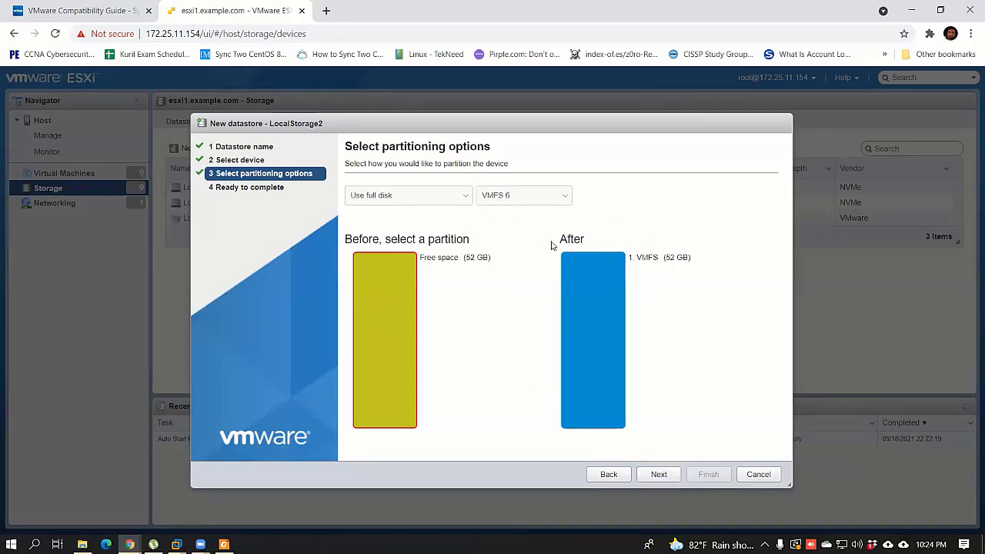
# Step: Try a custom VMFS partition size, then revert to using the full disk
pyautogui.click(412, 197)
pyautogui.click(391, 220)
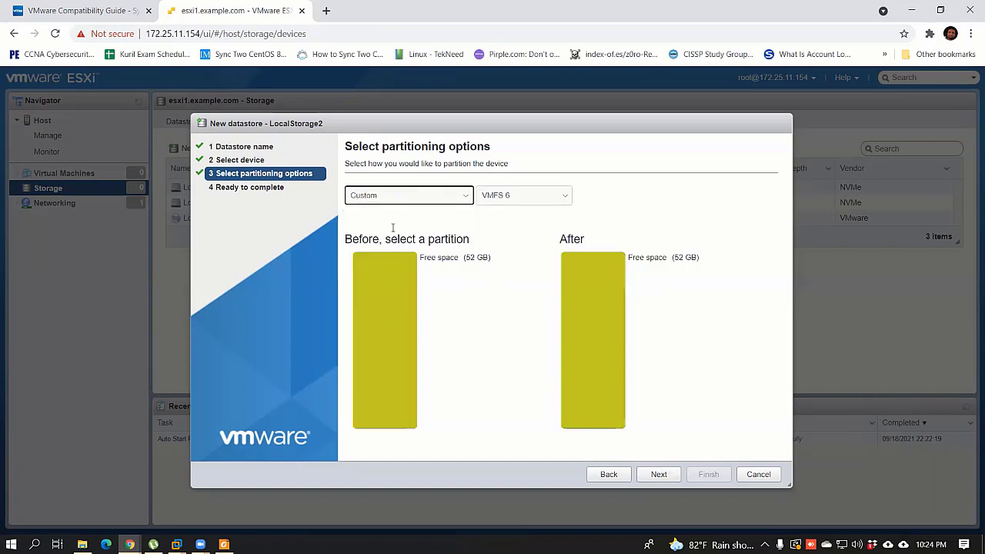
pyautogui.click(590, 260)
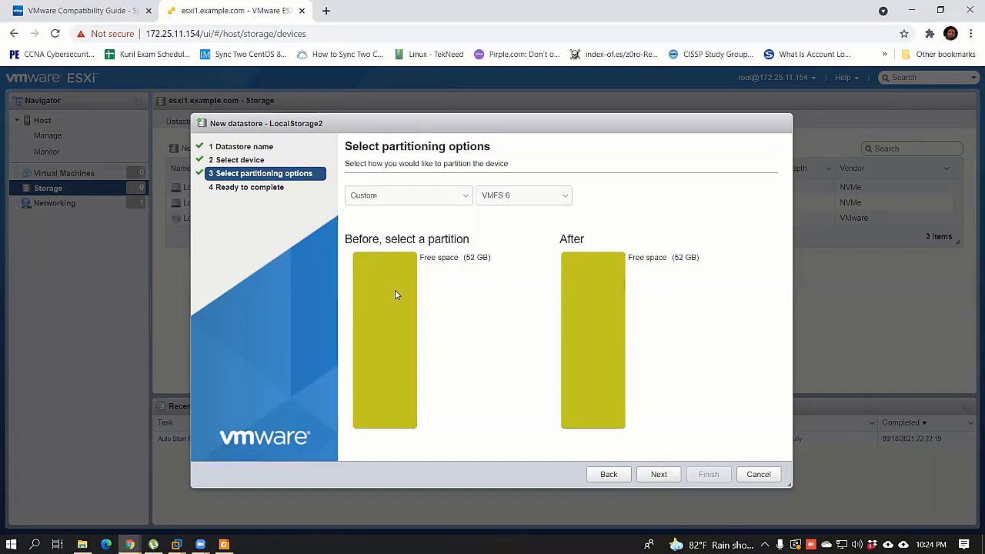
pyautogui.click(382, 396)
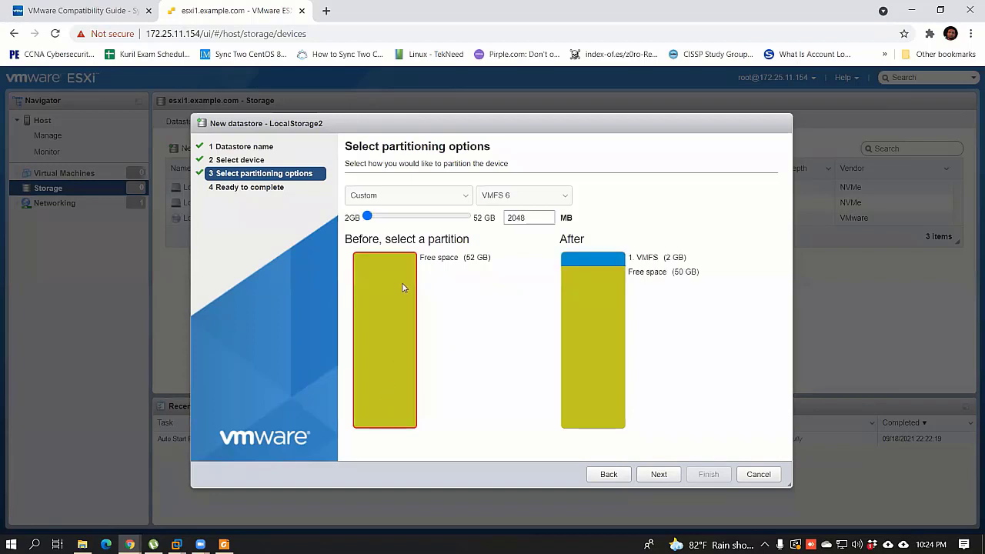
pyautogui.moveTo(367, 217); pyautogui.dragTo(400, 217)
pyautogui.moveTo(471, 223); pyautogui.dragTo(517, 233)
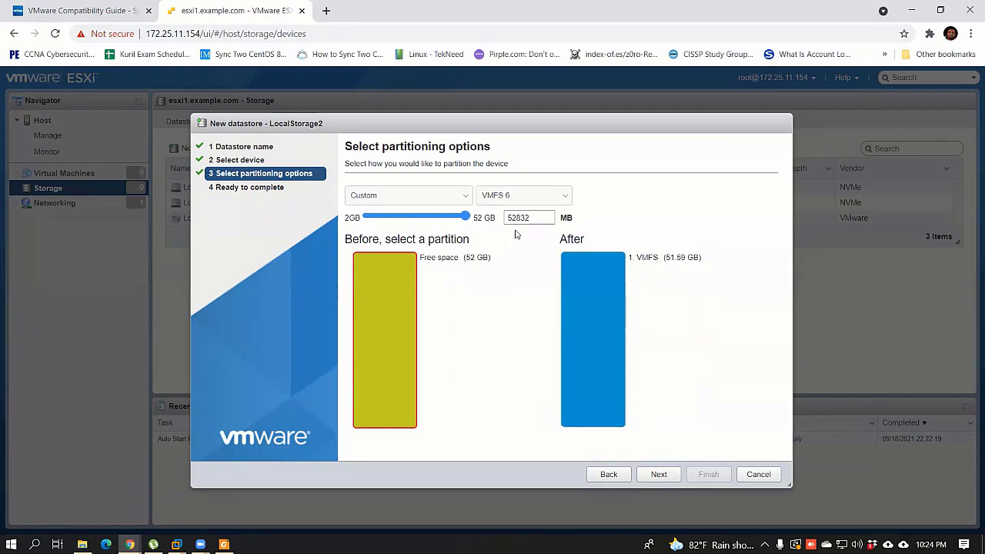
pyautogui.click(430, 200)
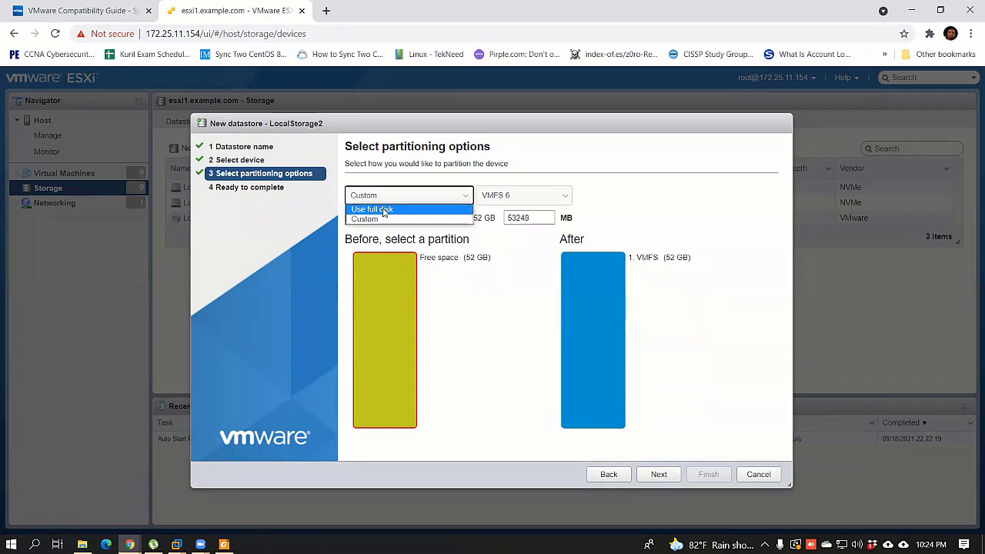
pyautogui.click(408, 205)
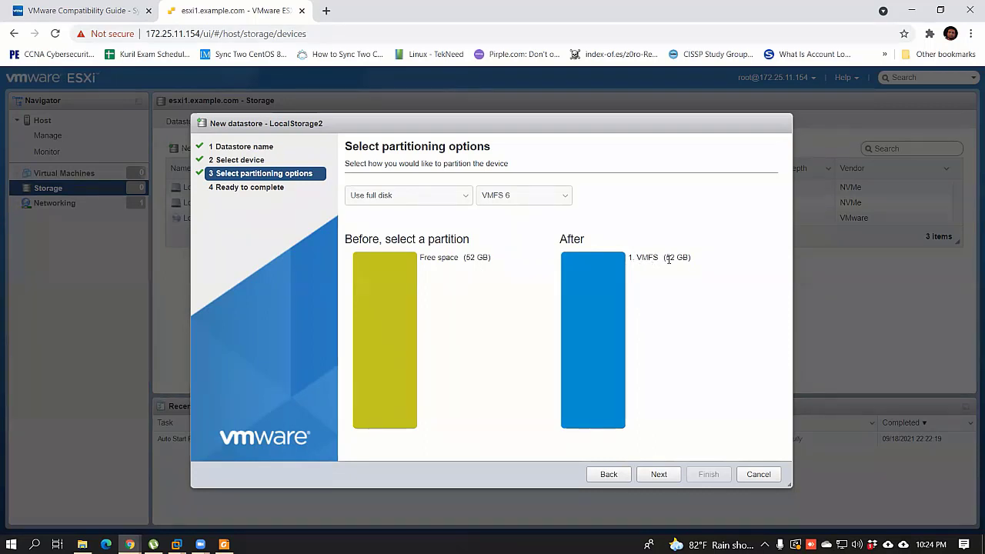
# Step: Review the summary, finish, and confirm erasing the disk for LocalStorage2
pyautogui.click(654, 480)
pyautogui.click(707, 474)
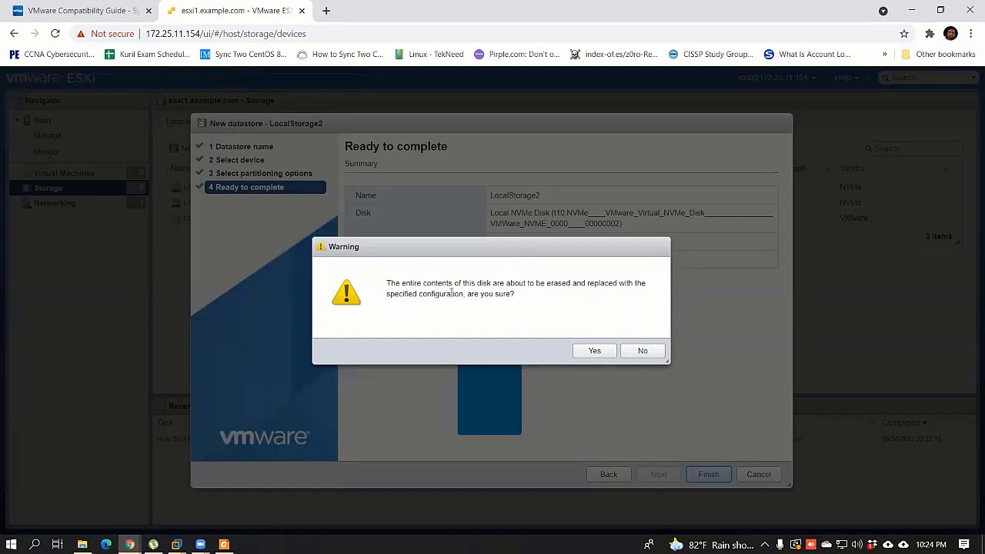
pyautogui.click(594, 350)
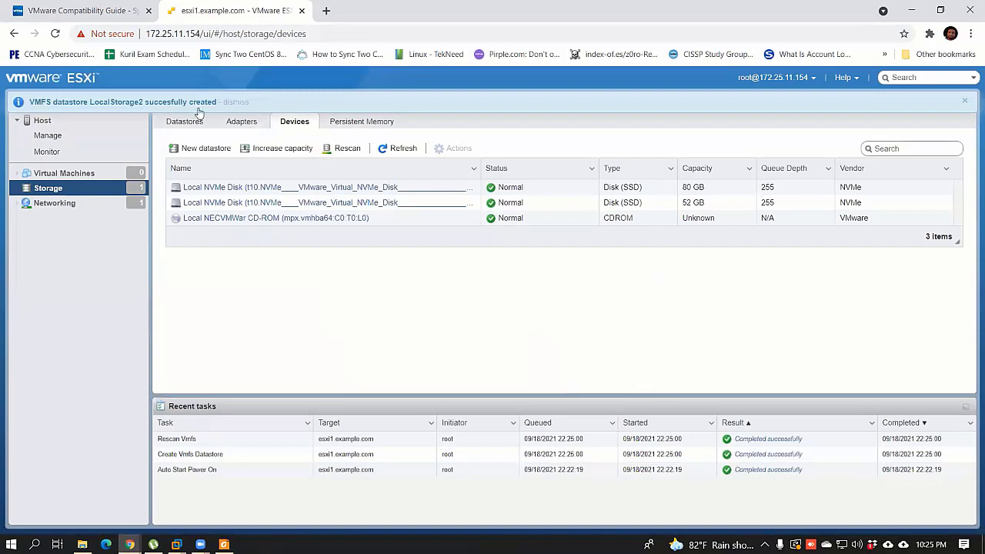
# Step: Check Datastores, glance at the Host summary, and return to see LocalStorage2 at 51.75 GB
pyautogui.click(188, 123)
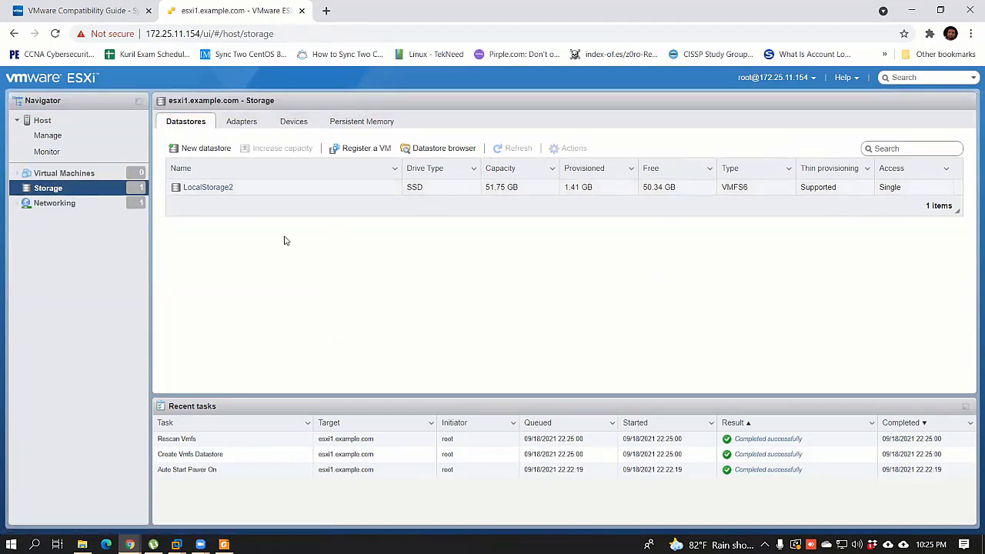
pyautogui.click(43, 123)
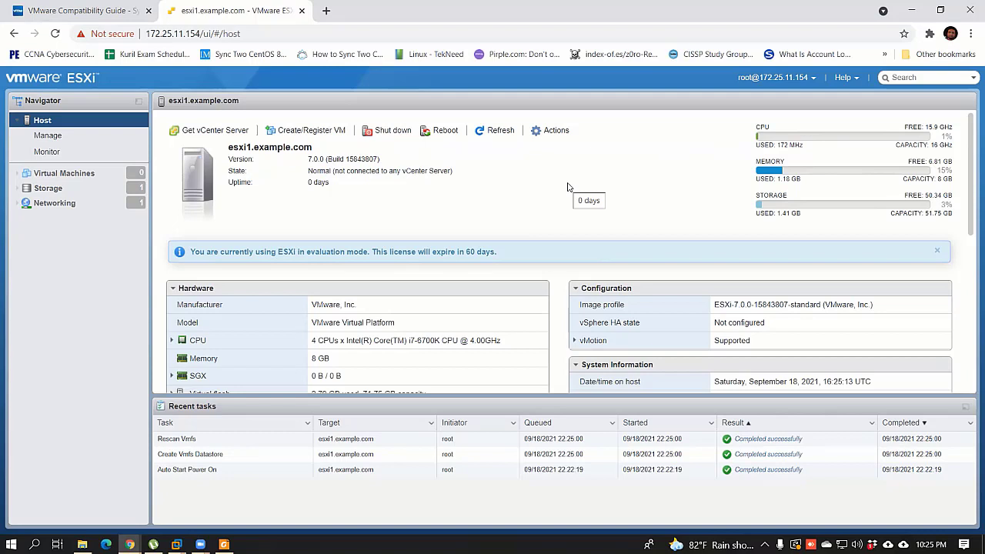
pyautogui.click(77, 189)
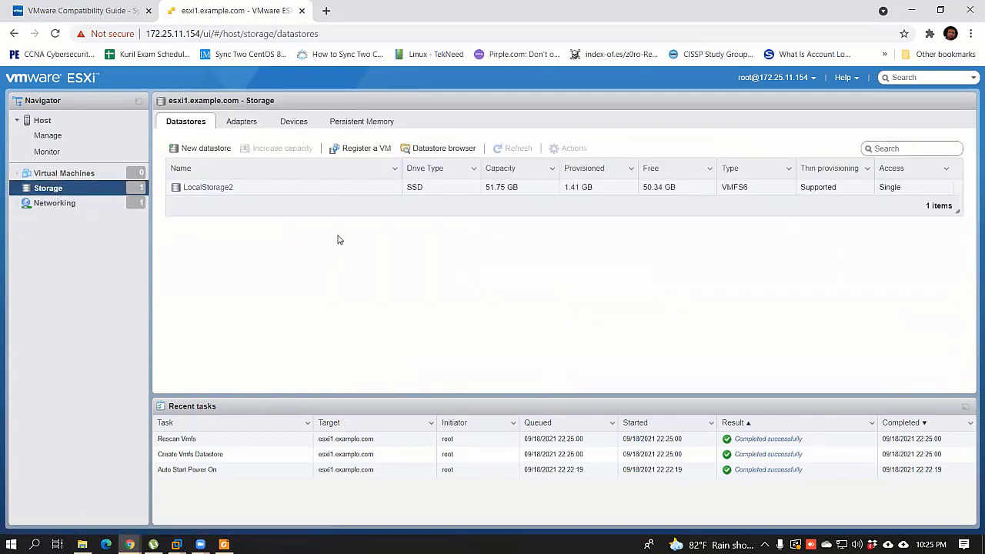
pyautogui.click(427, 149)
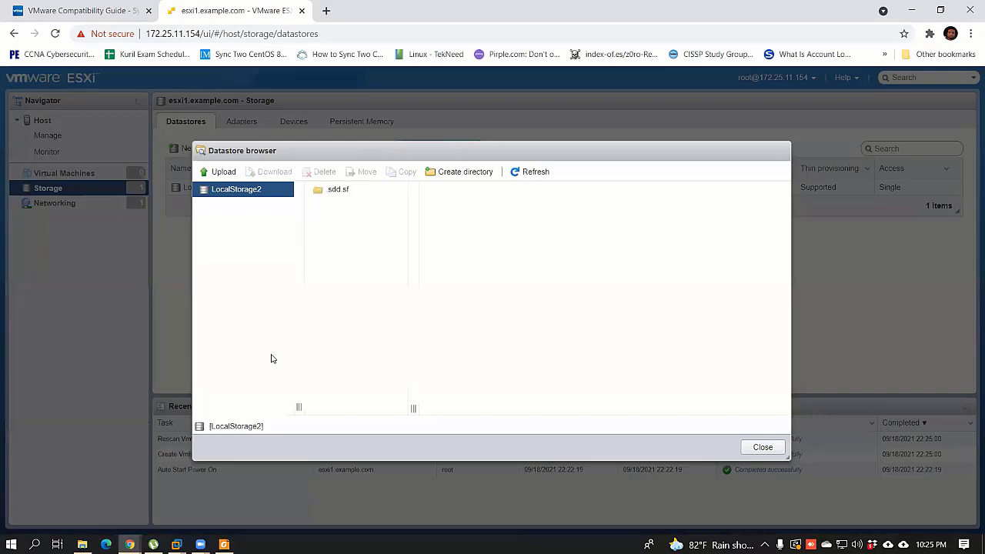
pyautogui.click(221, 172)
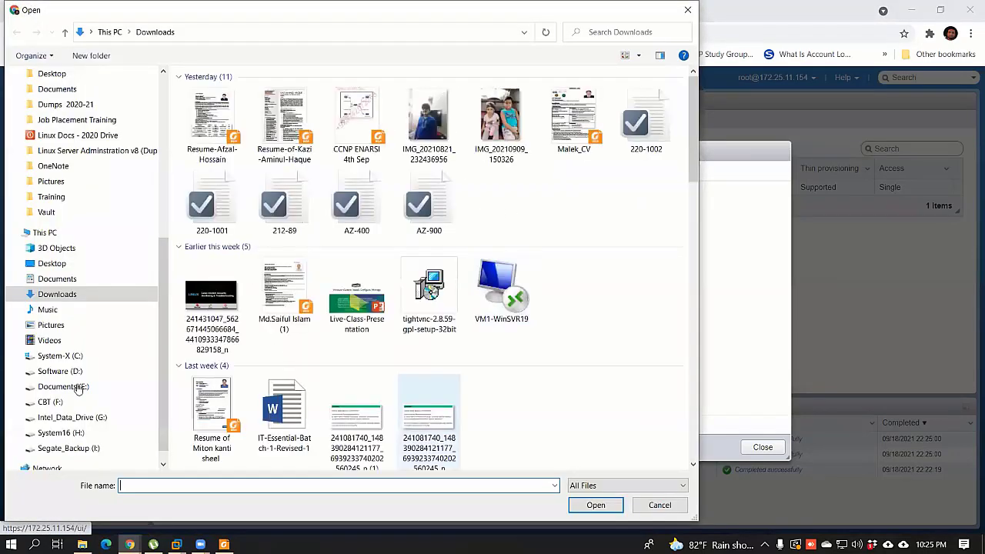
pyautogui.click(77, 372)
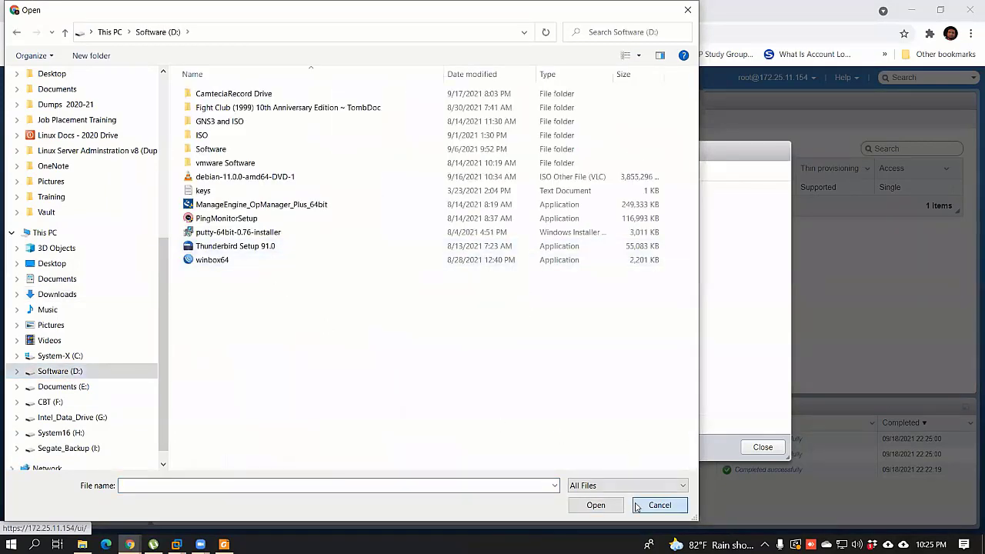
pyautogui.click(658, 504)
pyautogui.click(767, 447)
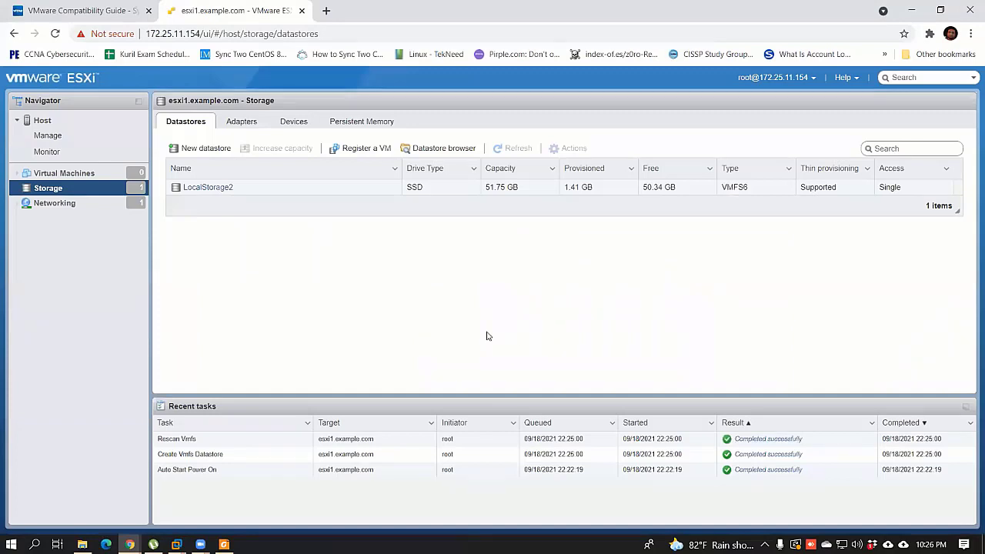
pyautogui.click(43, 121)
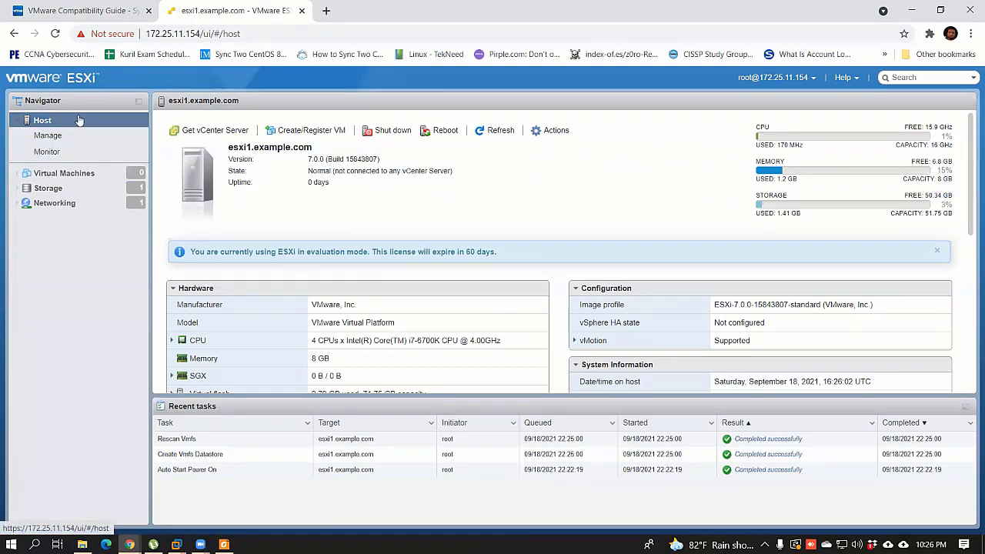
# Step: Open Manage and review the Hardware, Licensing, Packages and Services tabs
pyautogui.click(24, 129)
pyautogui.click(61, 136)
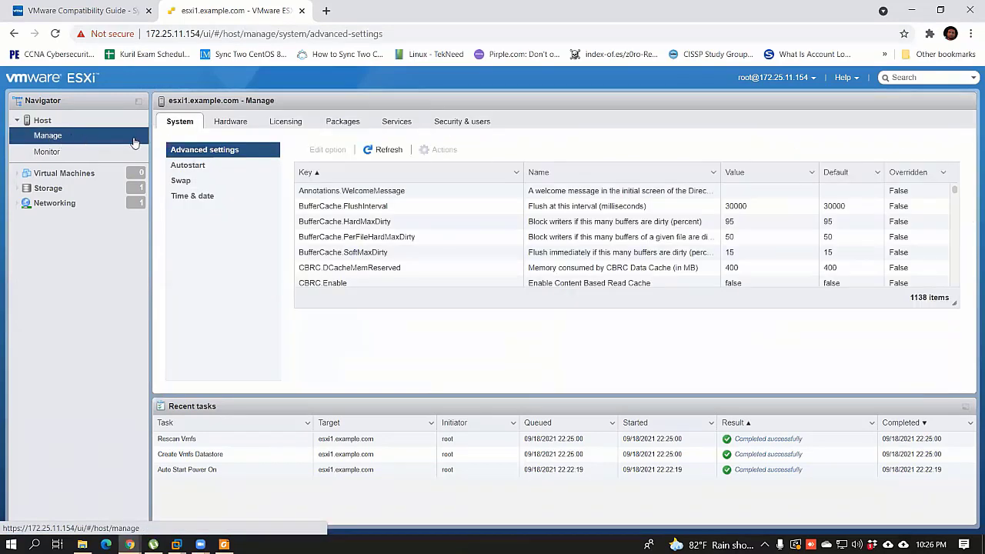
pyautogui.click(230, 125)
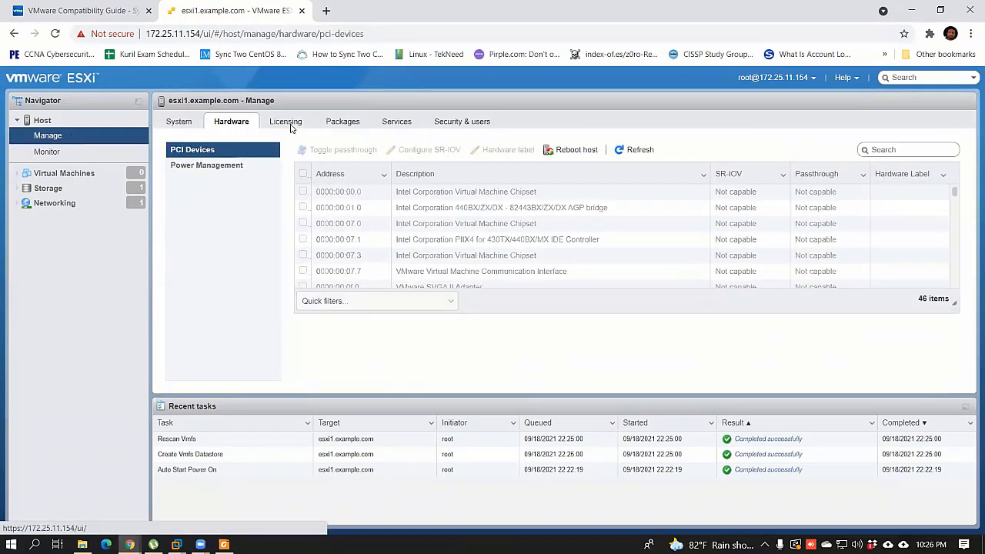
pyautogui.click(286, 125)
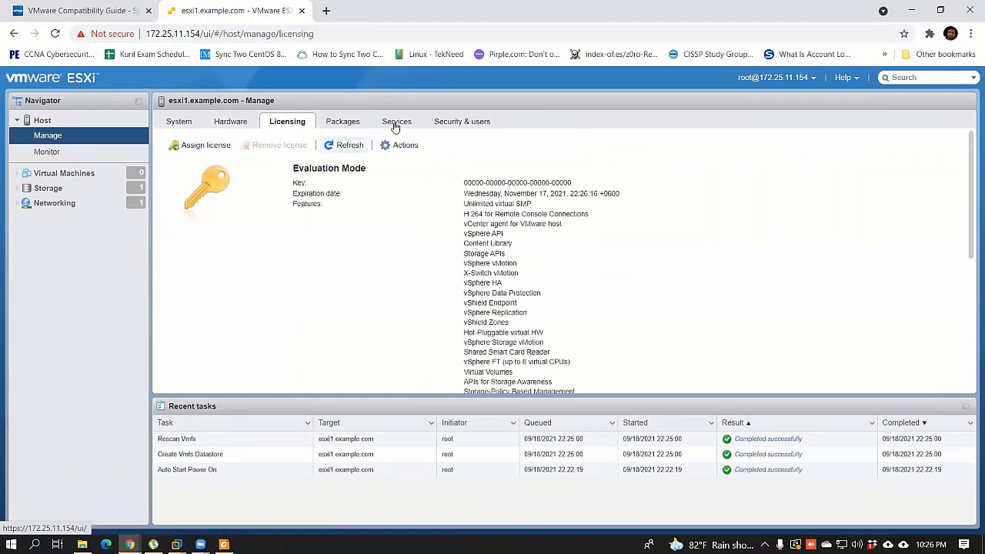
pyautogui.click(343, 121)
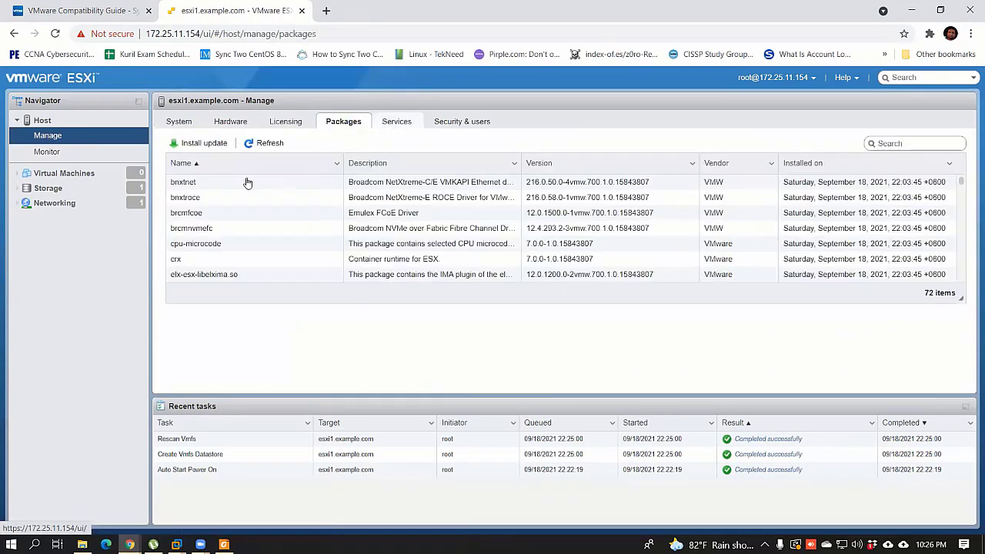
pyautogui.click(396, 121)
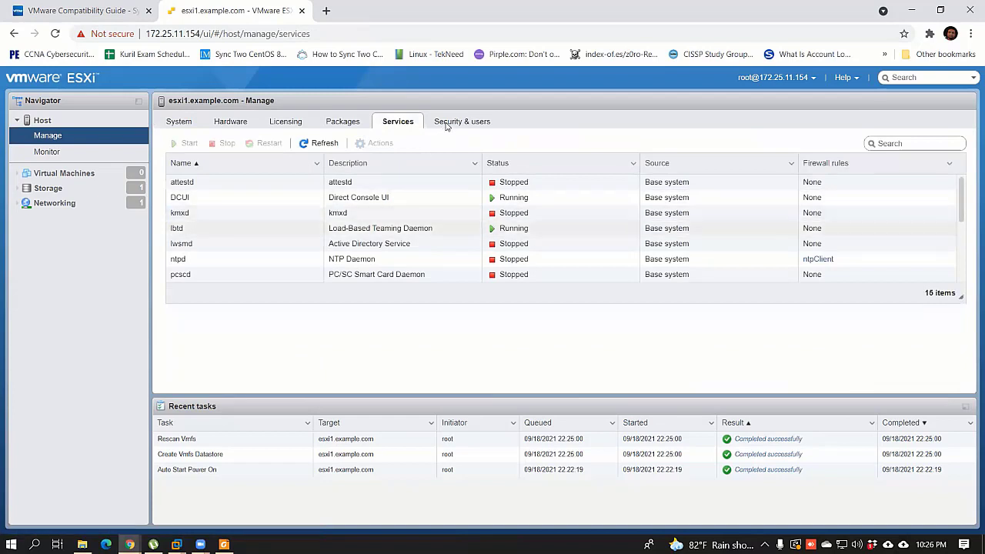
# Step: Browse Security & users: users, authentication, certificates and roles, then head back to Host
pyautogui.click(446, 123)
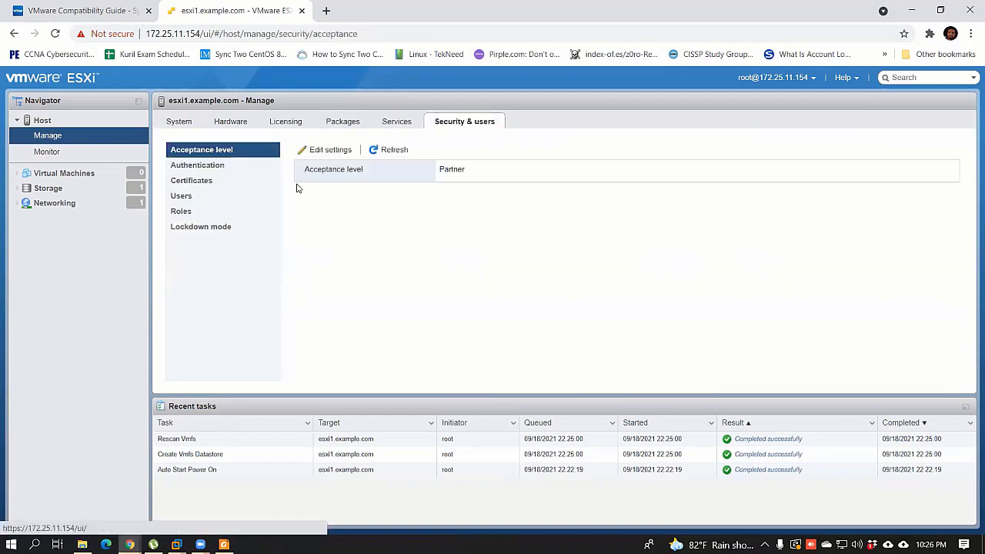
pyautogui.click(208, 202)
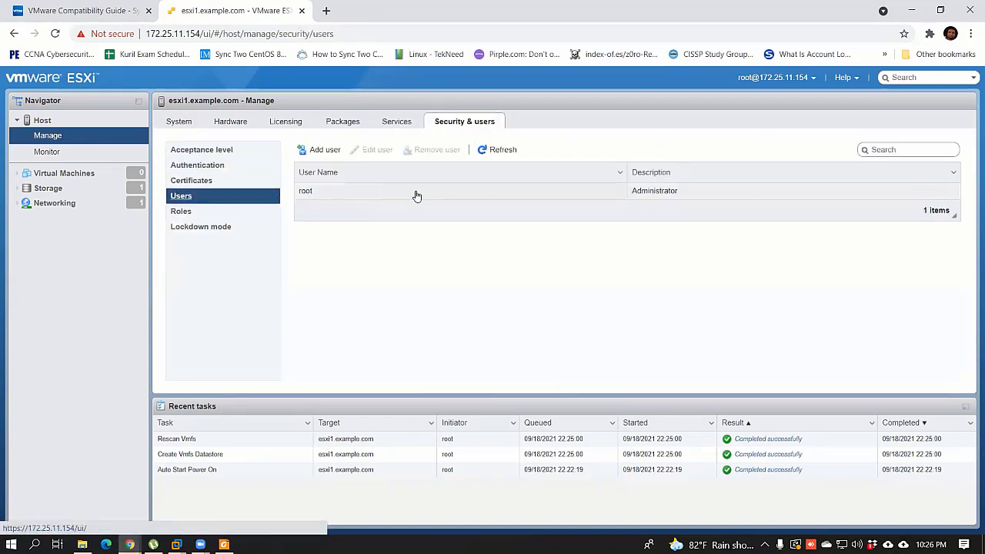
pyautogui.click(212, 166)
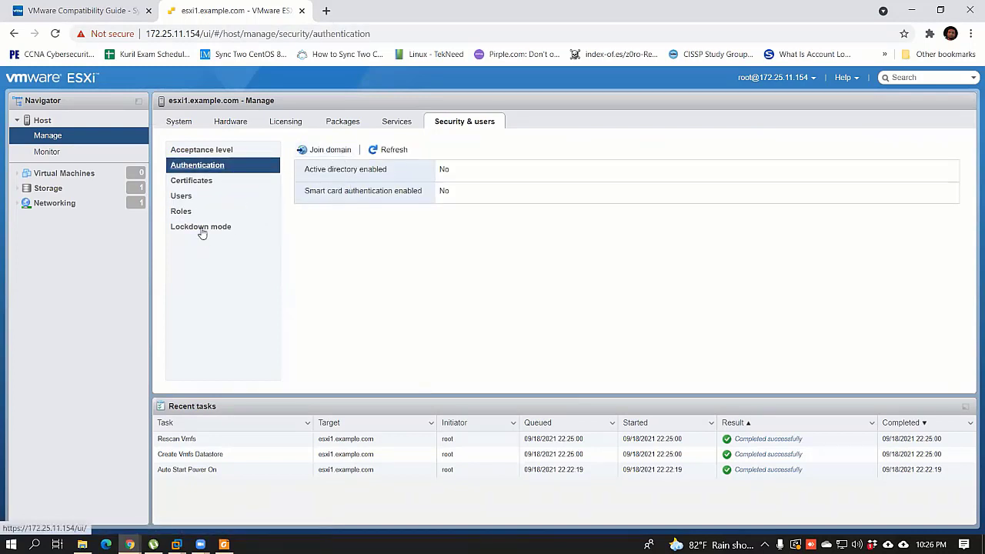
pyautogui.click(199, 181)
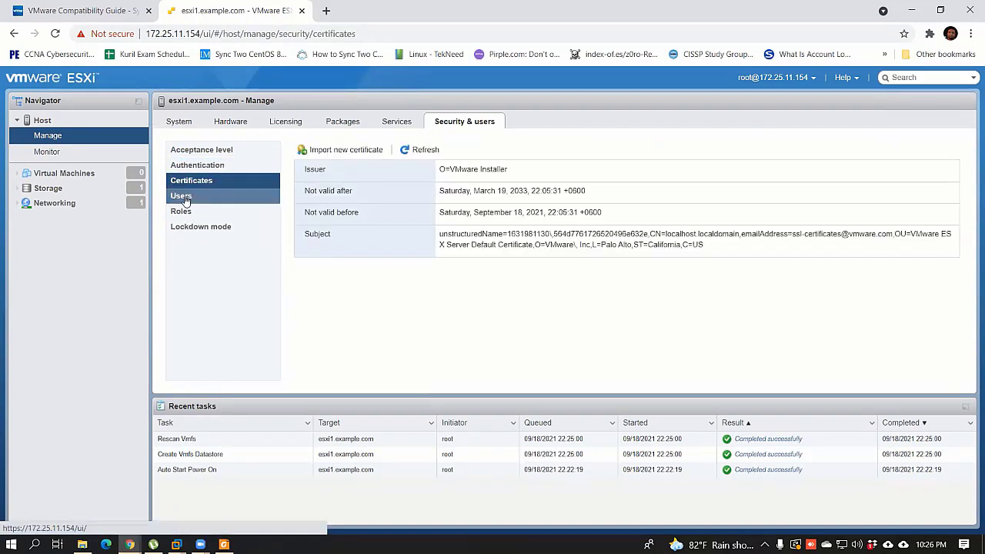
pyautogui.click(185, 197)
pyautogui.click(193, 212)
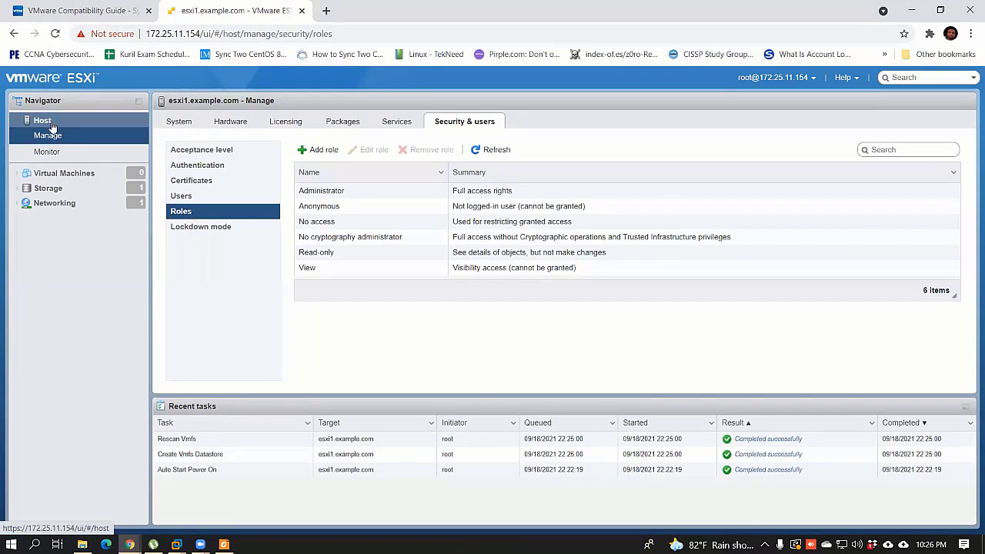
pyautogui.click(98, 121)
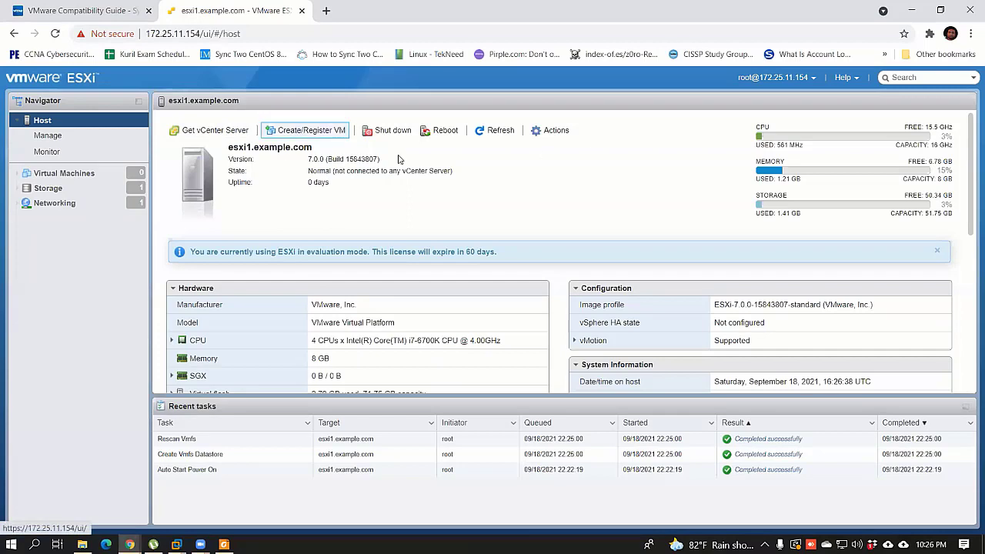
# Step: Preview the Create/Register VM wizard and the Get vCenter Server page, closing both
pyautogui.click(304, 131)
pyautogui.click(758, 473)
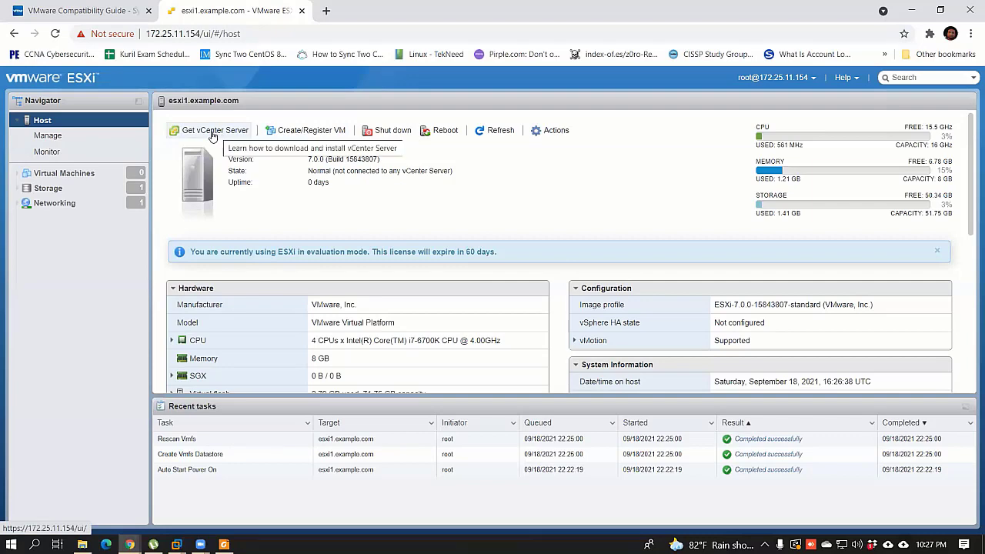
pyautogui.click(213, 132)
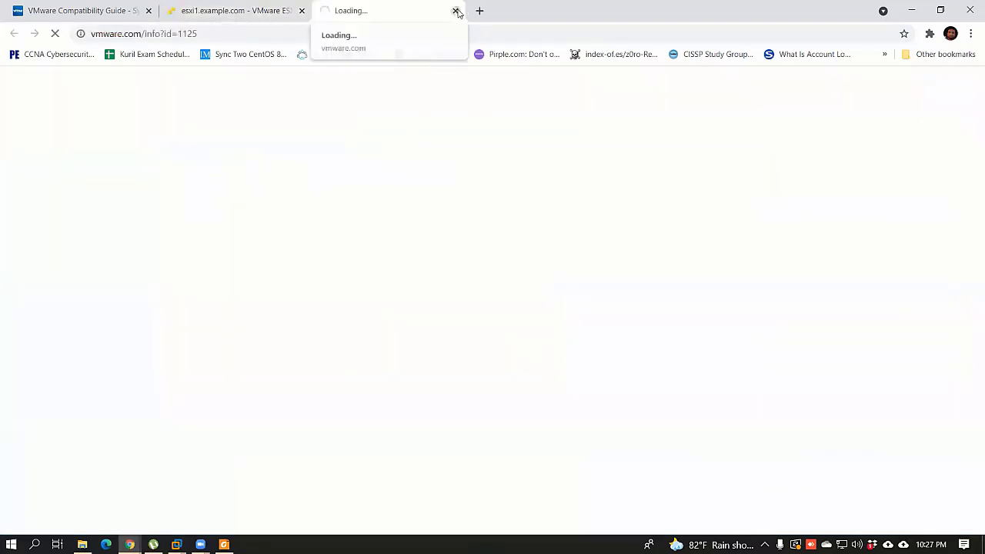
pyautogui.click(454, 11)
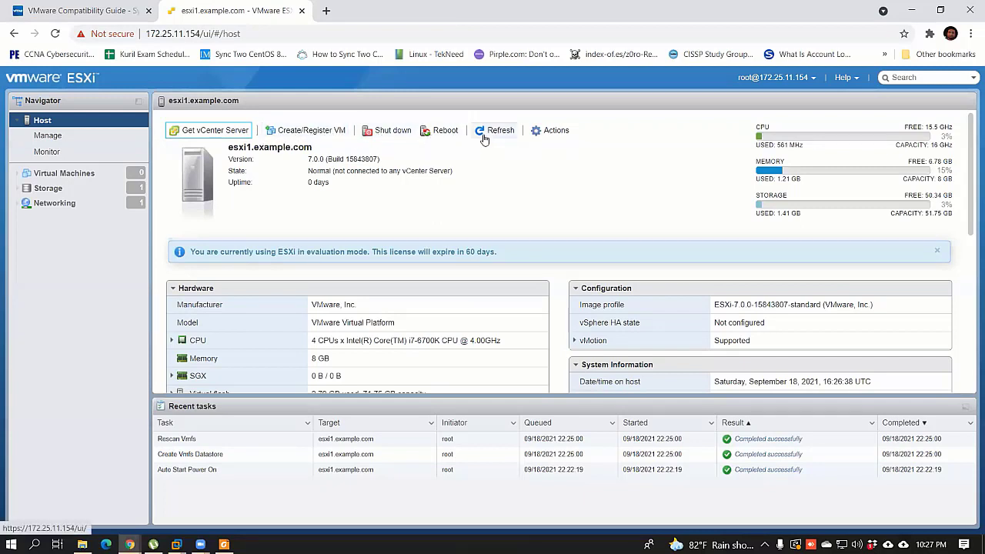
# Step: Glance at the host Actions menu, then open Manage on its System tab
pyautogui.click(553, 130)
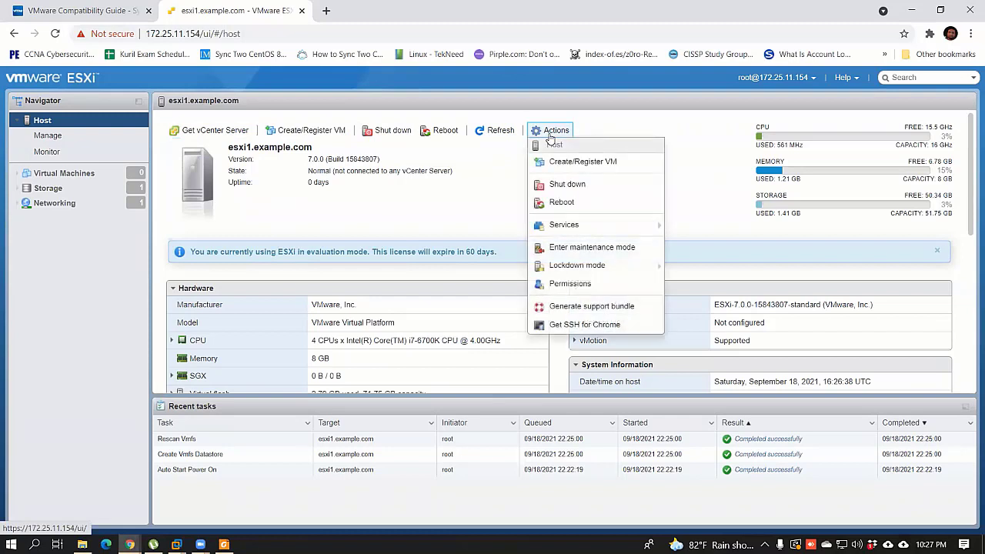
pyautogui.click(708, 192)
pyautogui.click(48, 135)
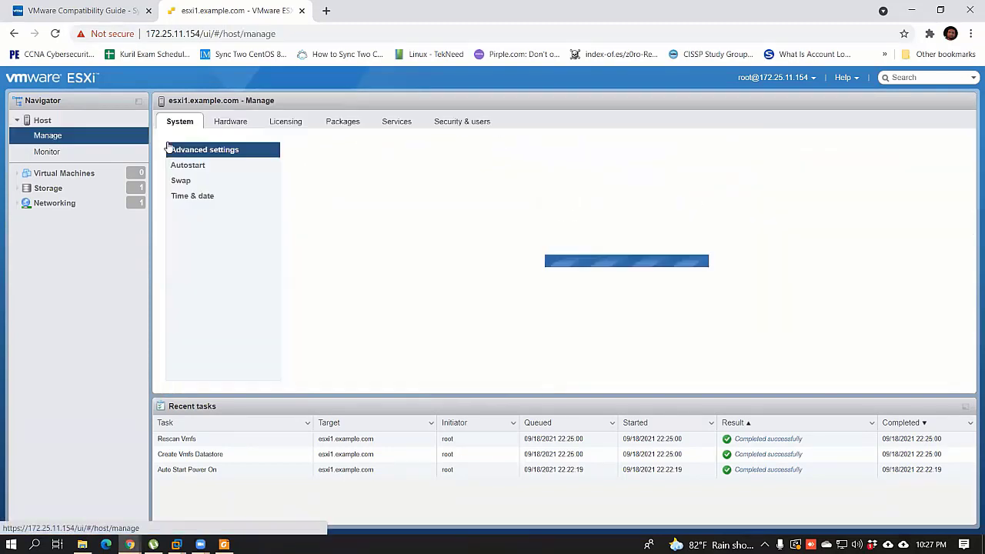
# Step: Review the host's advanced system settings, time and date, PCI hardware, and evaluation licence features
pyautogui.click(178, 123)
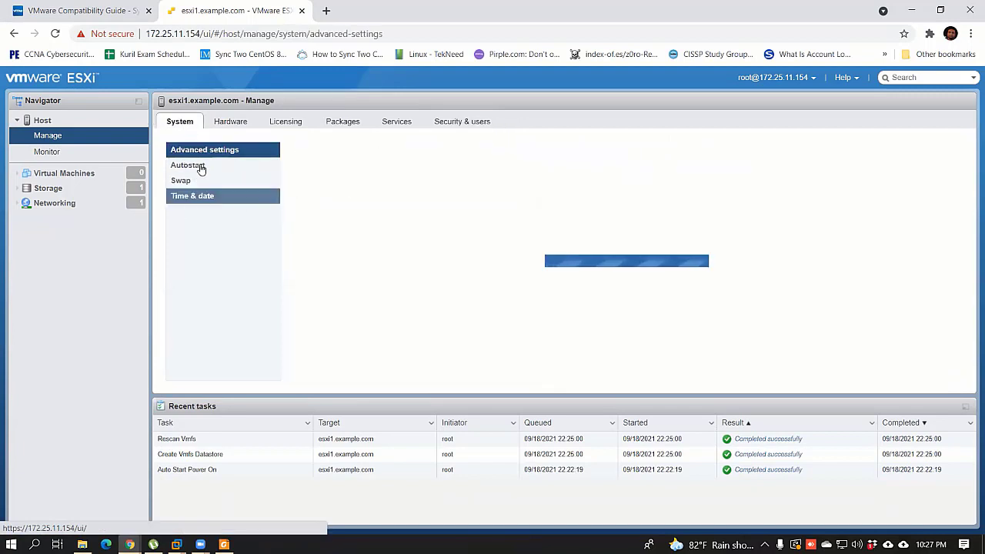
pyautogui.click(208, 196)
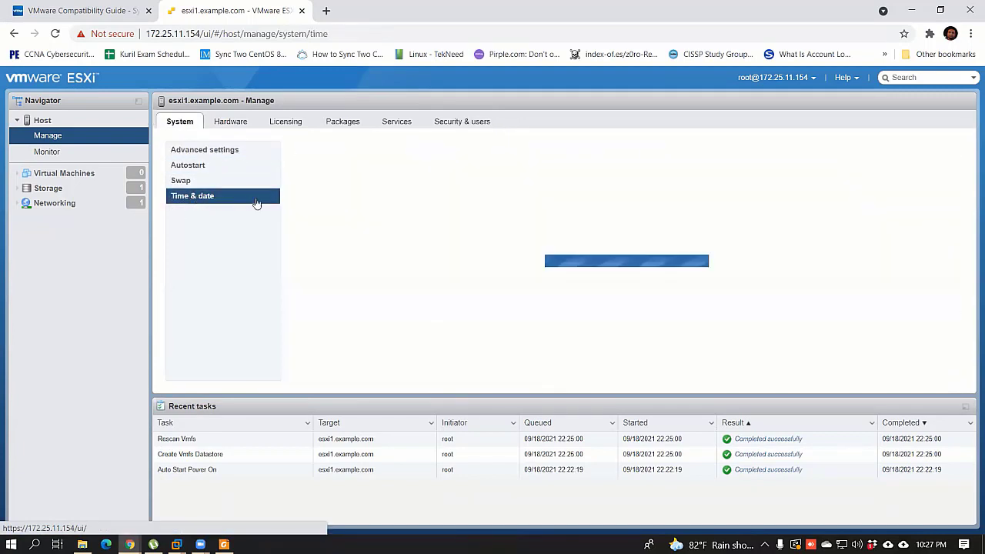
pyautogui.click(237, 125)
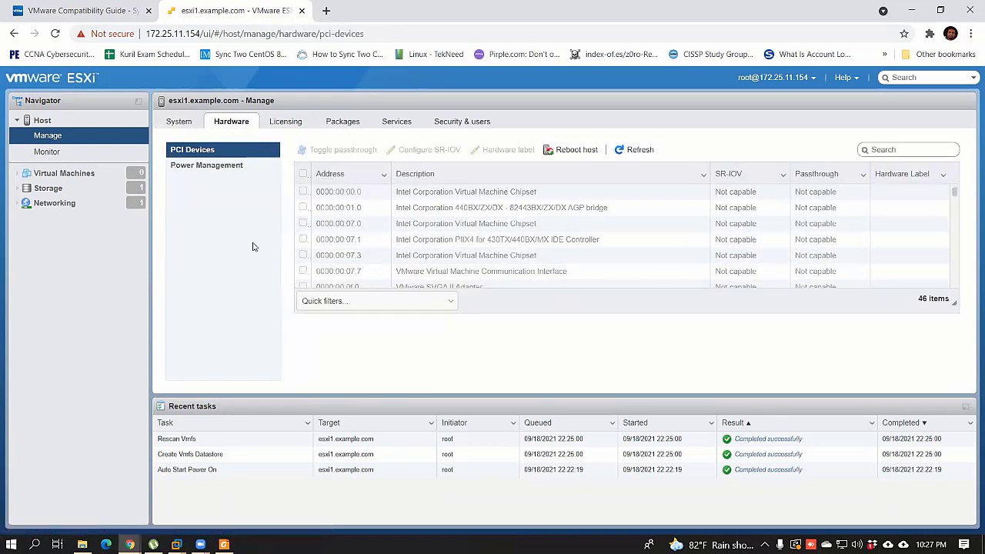
pyautogui.click(286, 125)
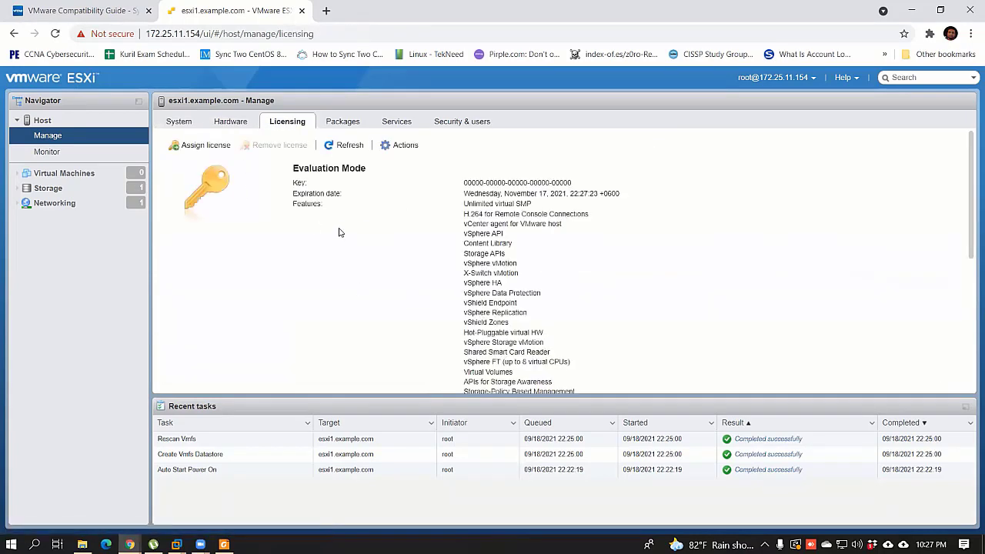
pyautogui.scroll(-5, 609, 325)
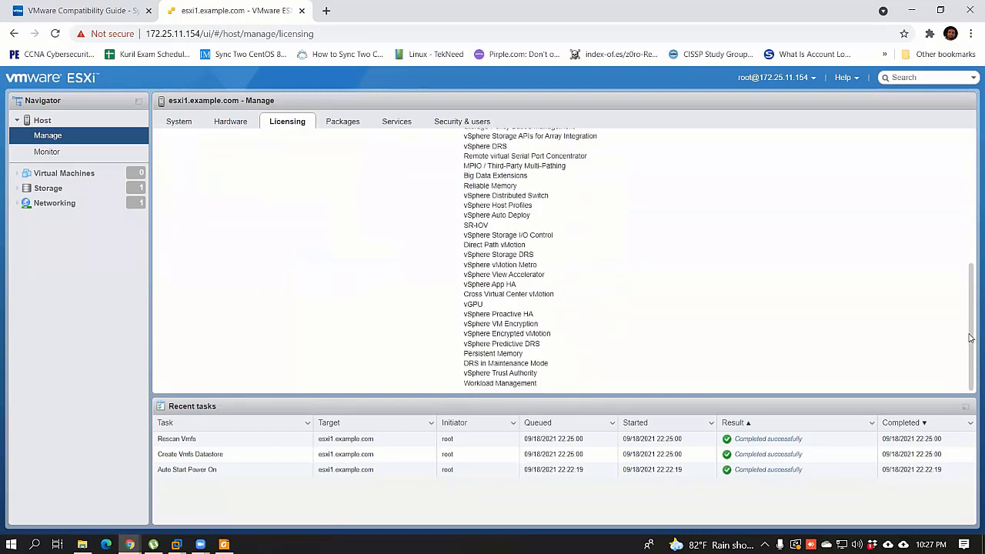
pyautogui.moveTo(970, 348); pyautogui.dragTo(970, 220)
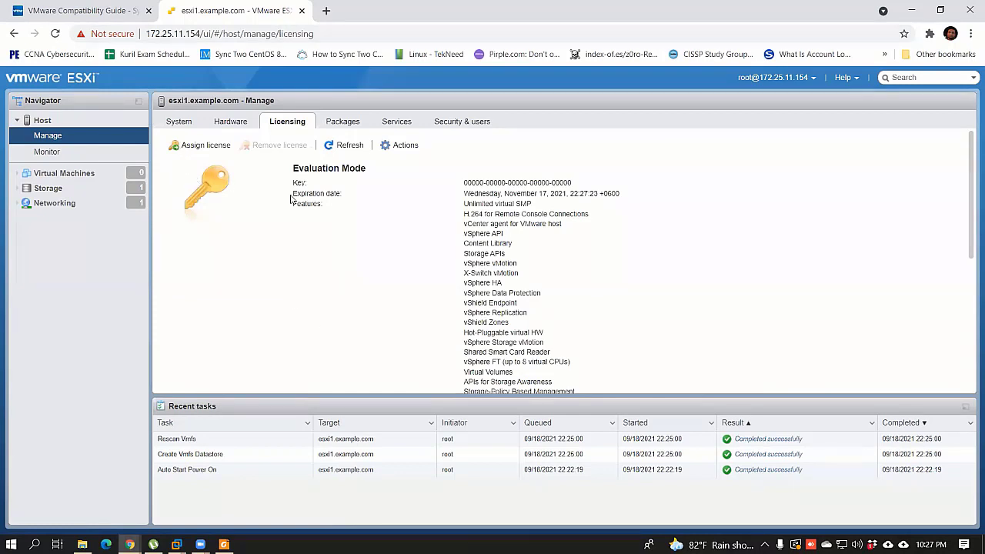
# Step: Start assigning a new licence key and bring up File Explorer to look for one
pyautogui.click(201, 147)
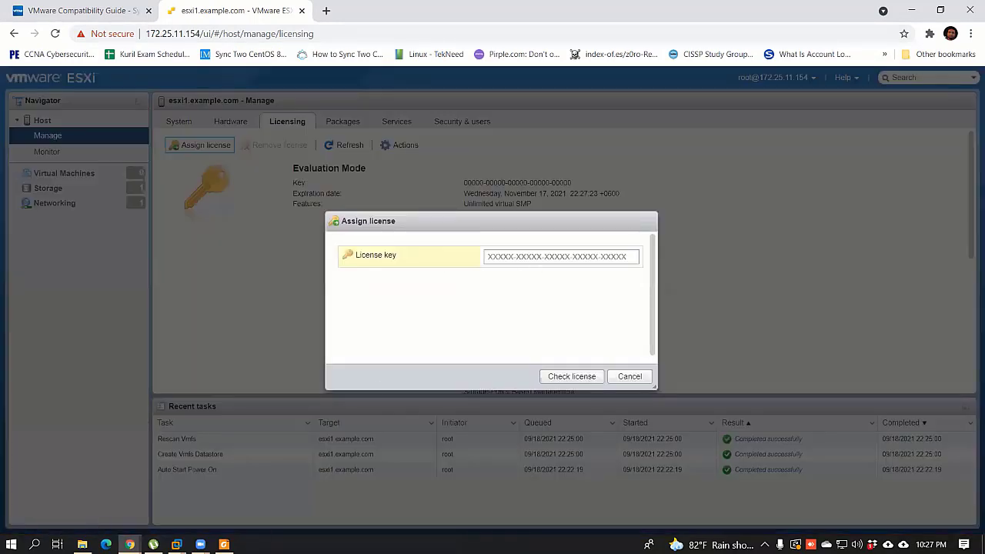
pyautogui.click(536, 260)
pyautogui.click(82, 544)
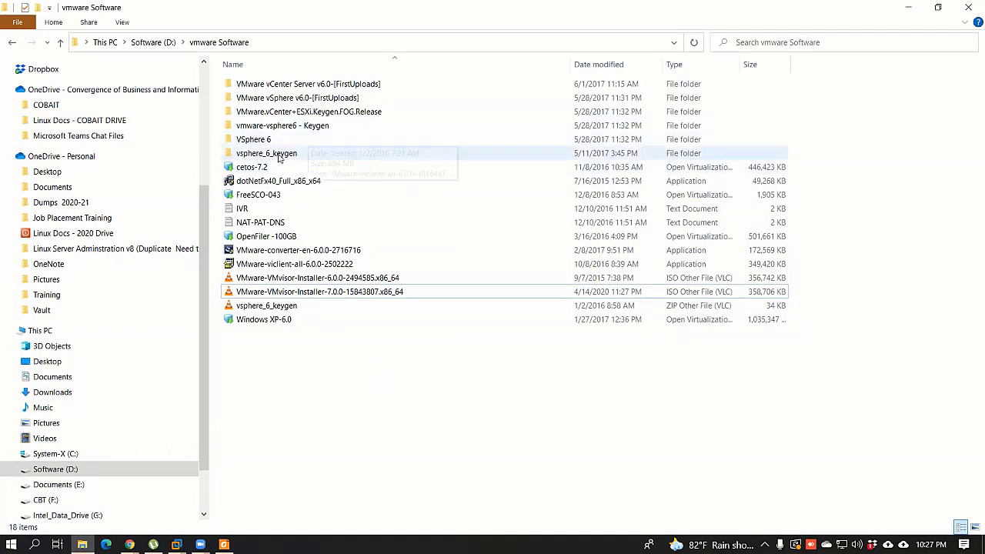
# Step: Browse the keygen folders inside D:\vmware Software, ending in VMware.vCenter+ESXi.Keygen.FOG.Release
pyautogui.click(294, 128)
pyautogui.doubleClick(295, 129)
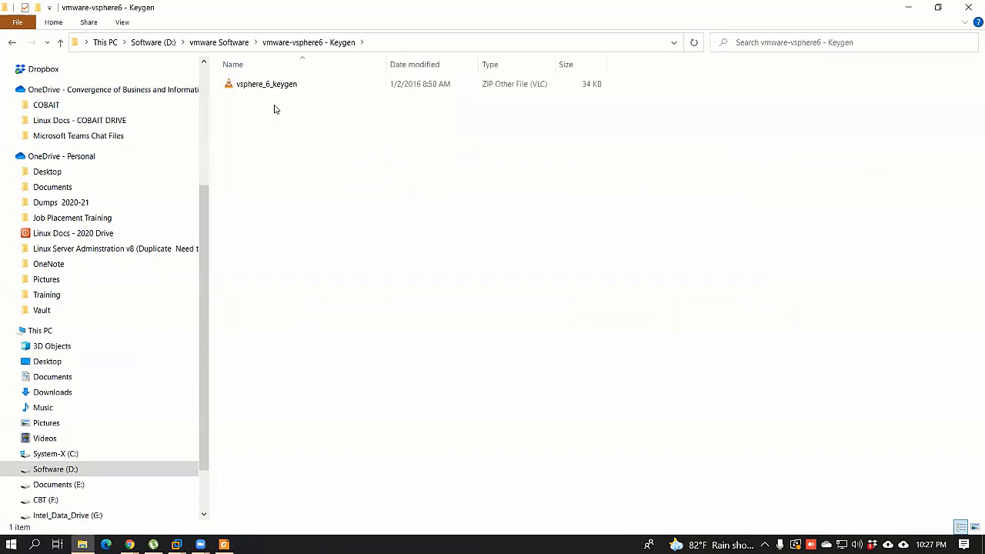
pyautogui.click(60, 42)
pyautogui.doubleClick(266, 159)
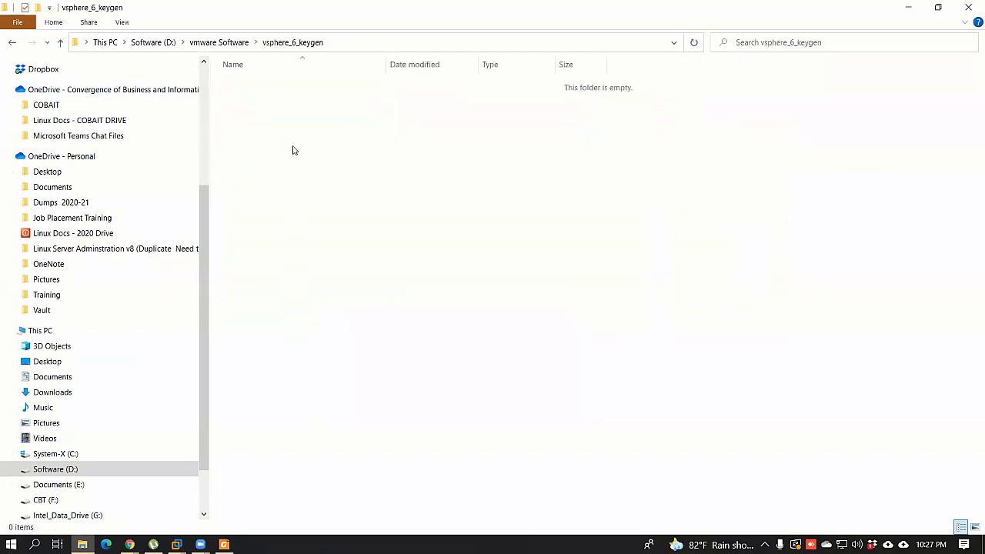
pyautogui.click(60, 43)
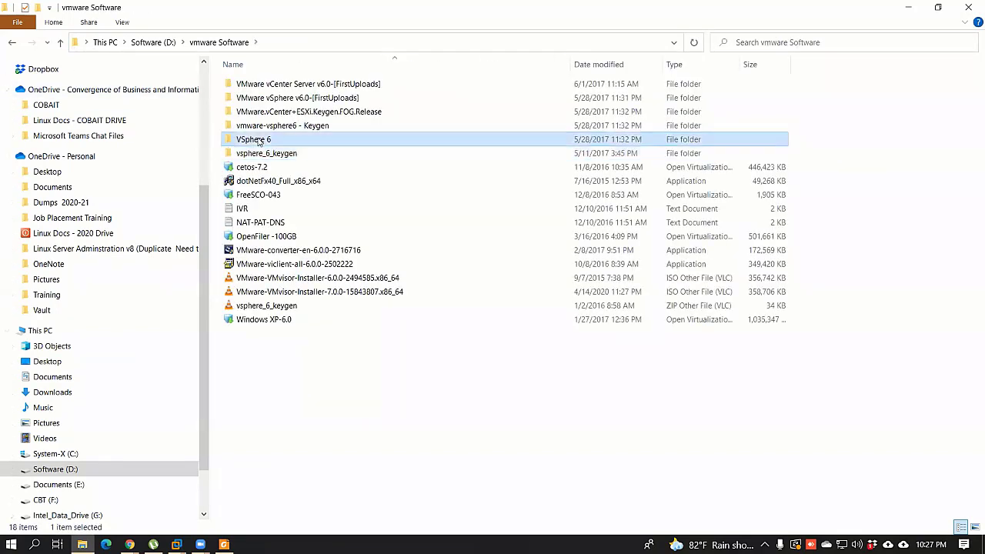
pyautogui.doubleClick(254, 123)
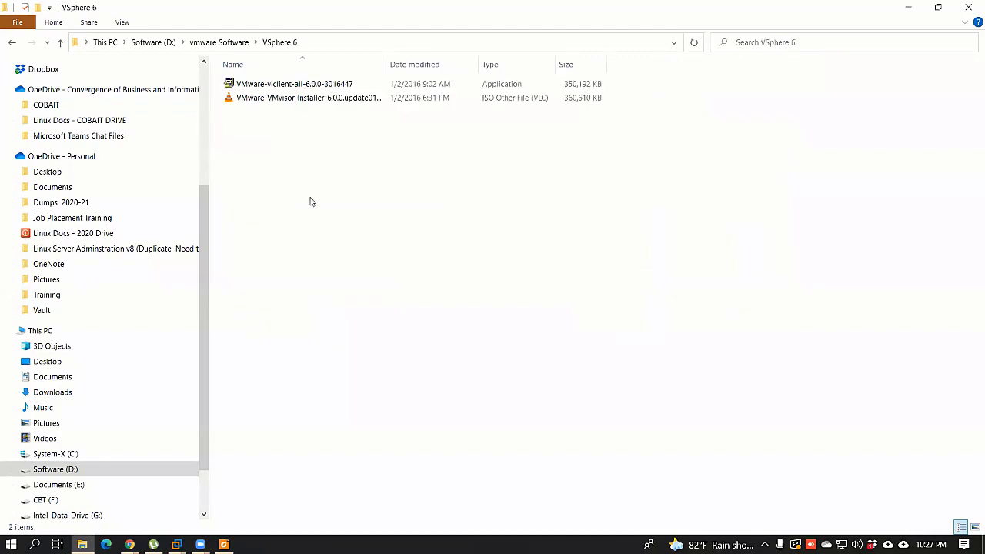
pyautogui.click(60, 42)
pyautogui.doubleClick(332, 114)
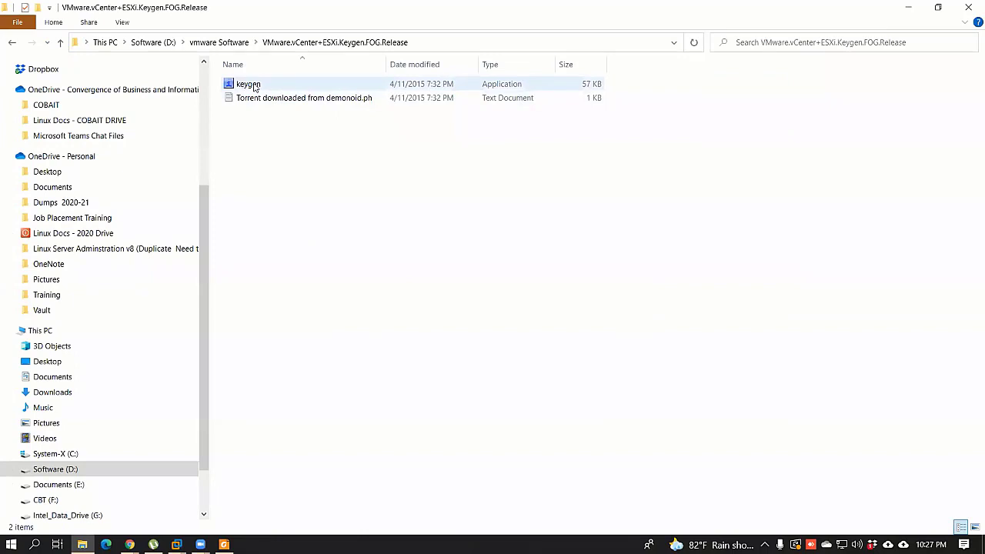
# Step: Try running the keygen program, dismiss the virus-detected error, and minimize File Explorer
pyautogui.click(765, 544)
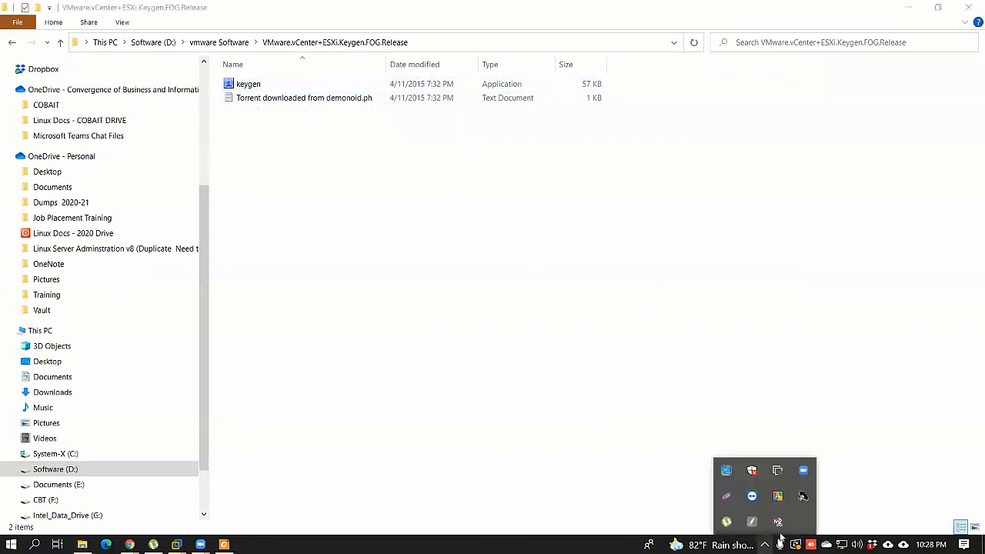
pyautogui.doubleClick(279, 86)
pyautogui.click(527, 287)
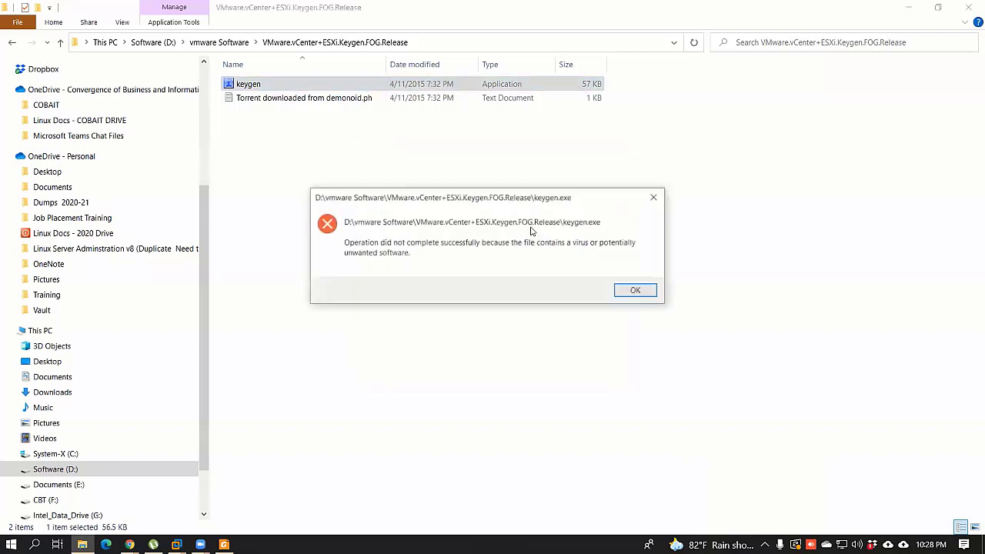
pyautogui.click(636, 290)
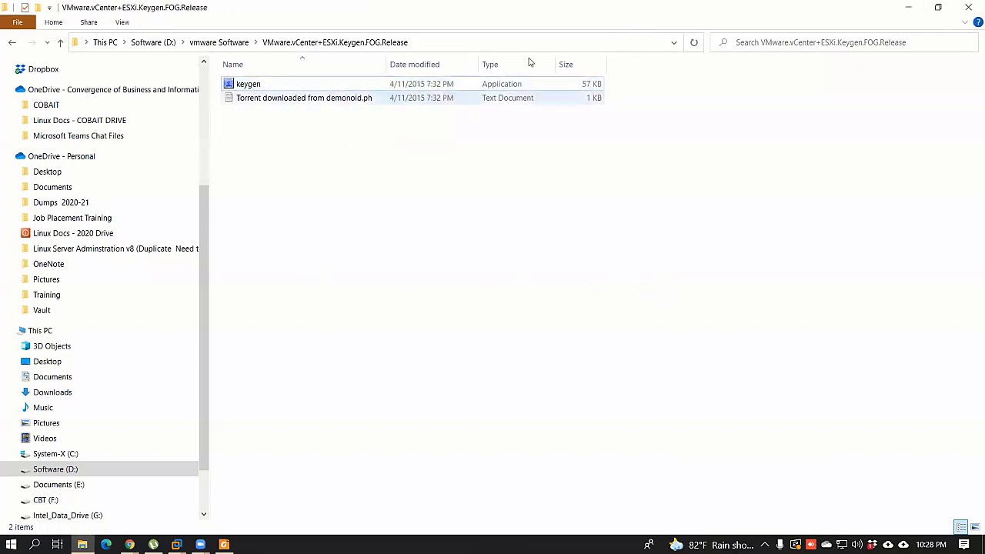
pyautogui.click(910, 10)
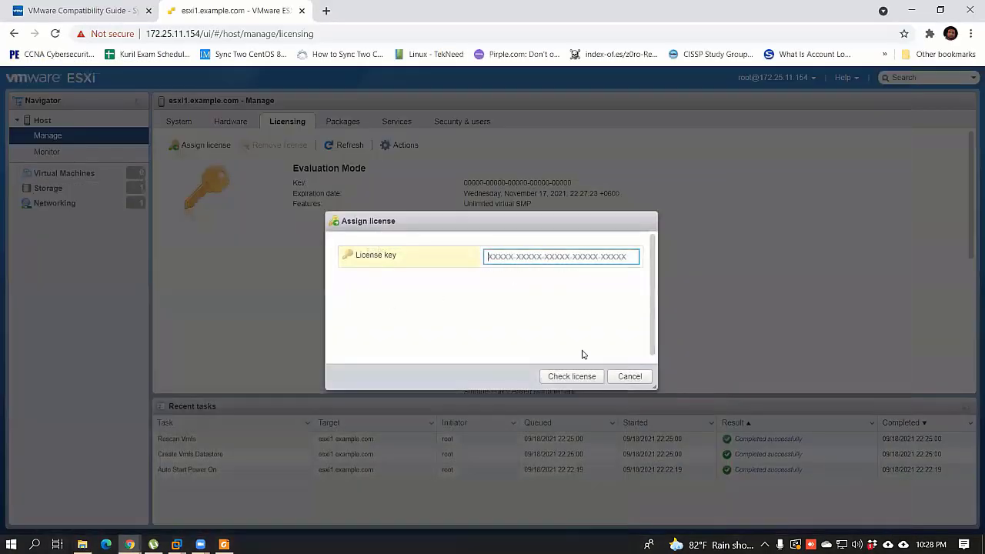
# Step: Cancel the Assign license dialog and view the host's 72 installed packages
pyautogui.click(629, 376)
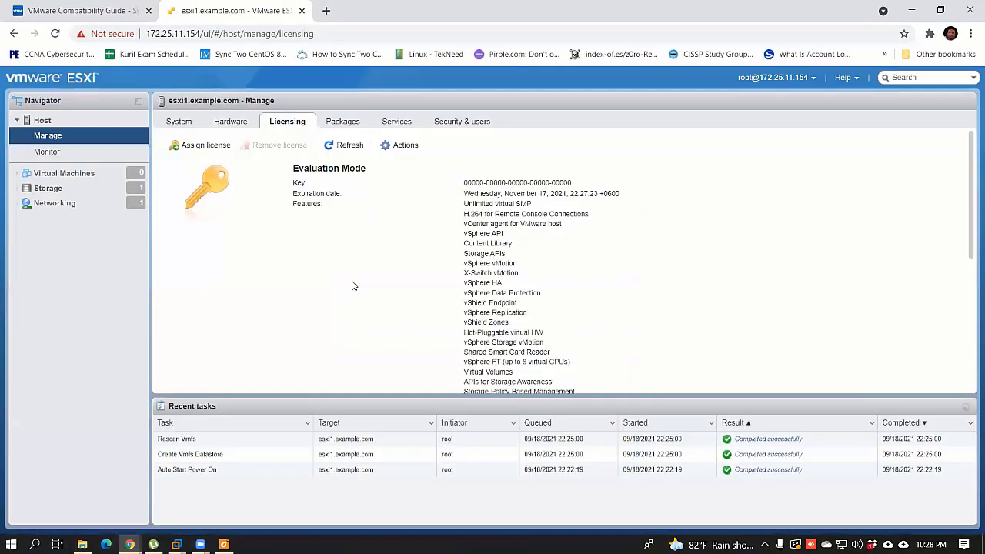
pyautogui.click(343, 121)
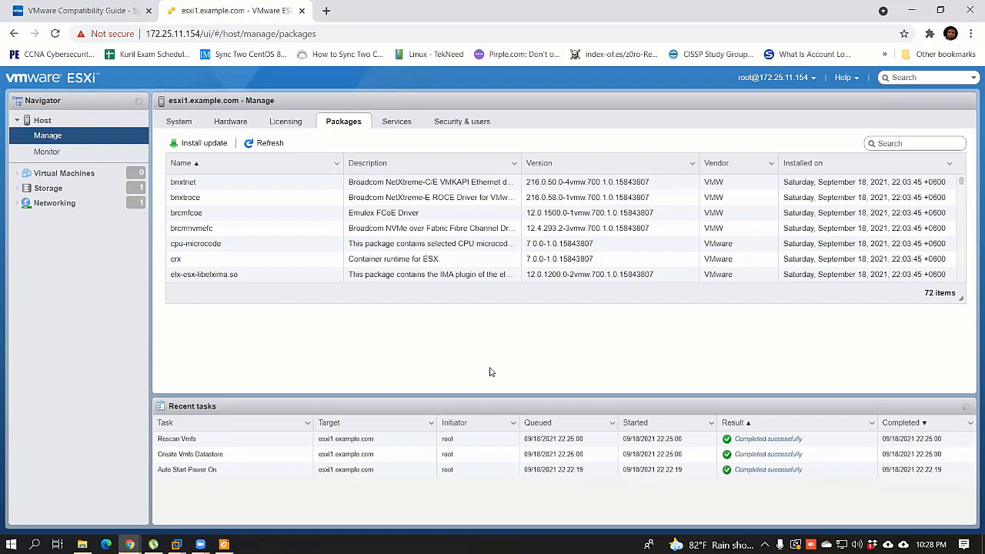
# Step: Show the Services tab listing the host's 16 services
pyautogui.click(392, 123)
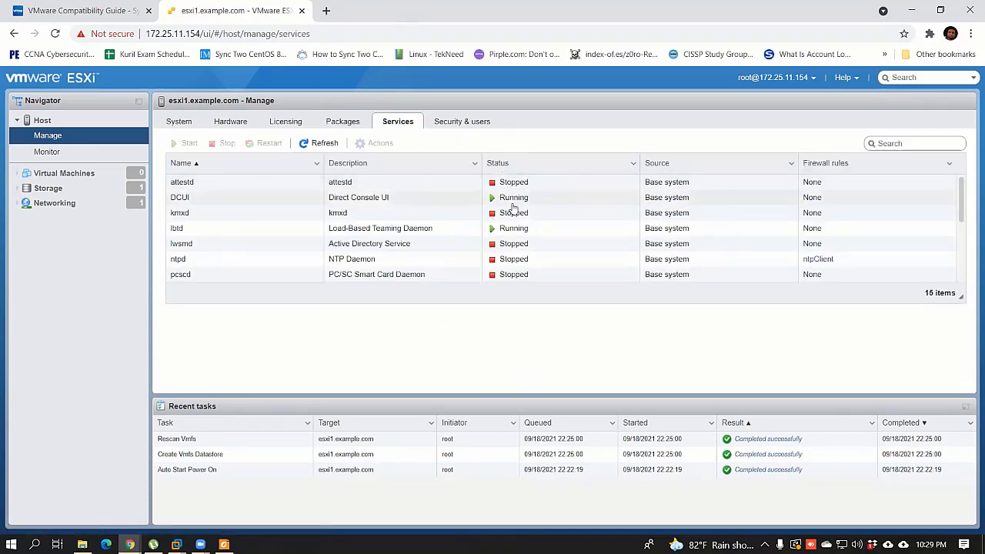
# Step: Try to start the ntpd service, retrying after it fails
pyautogui.scroll(-3, 306, 270)
pyautogui.scroll(3, 306, 271)
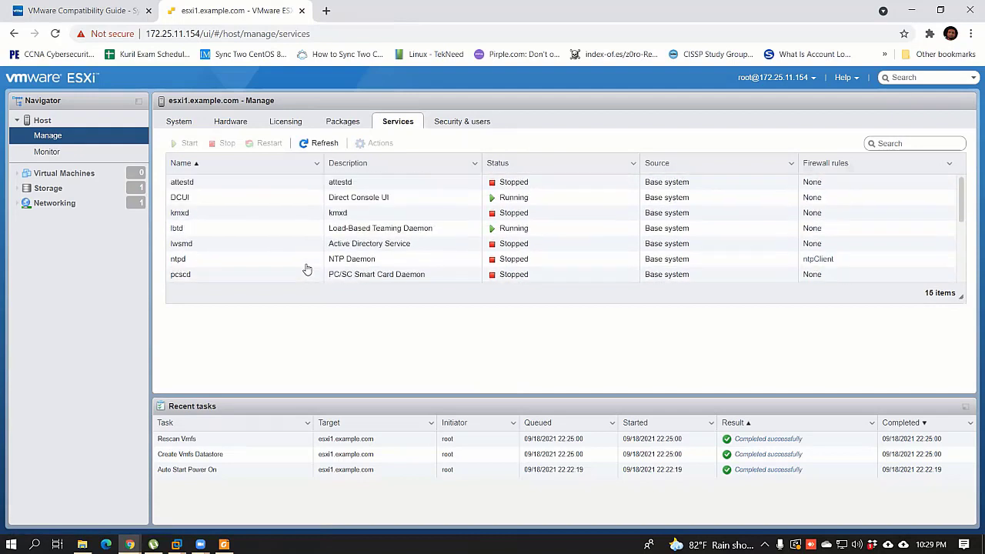
pyautogui.scroll(-1, 306, 264)
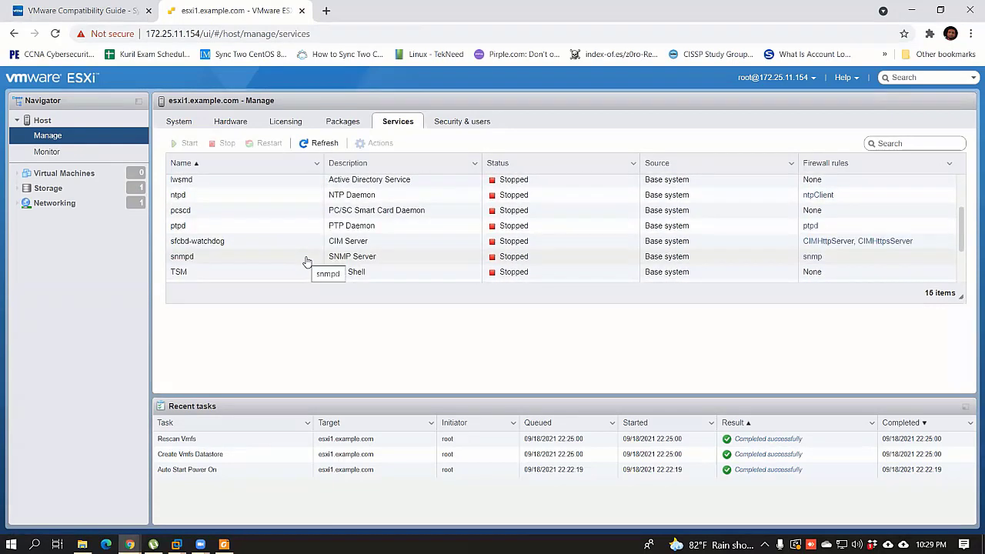
pyautogui.click(253, 196)
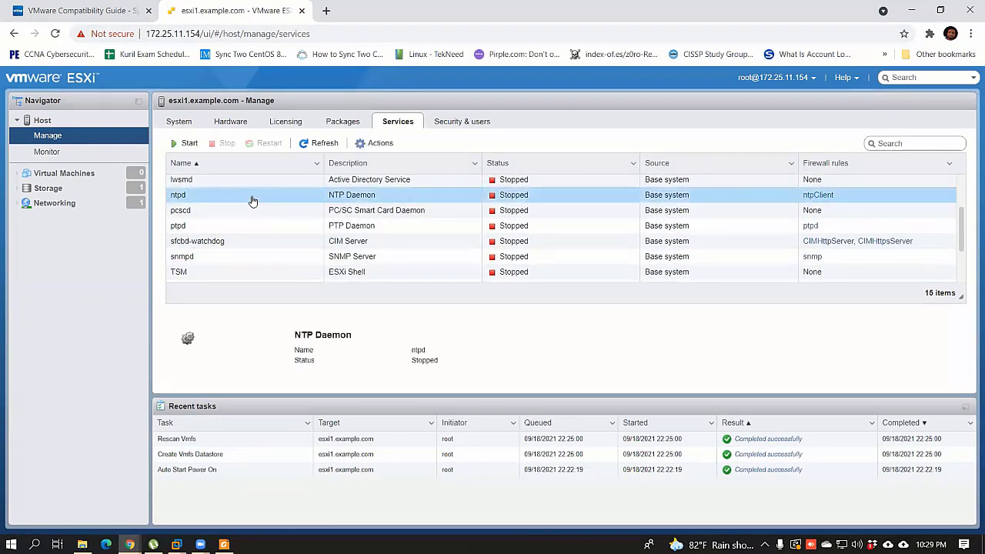
pyautogui.click(187, 143)
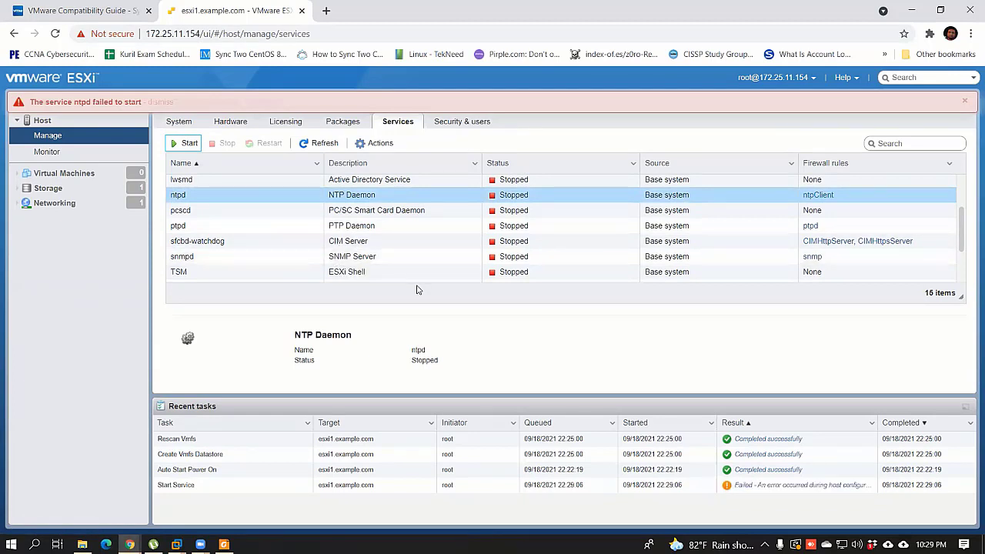
pyautogui.click(189, 143)
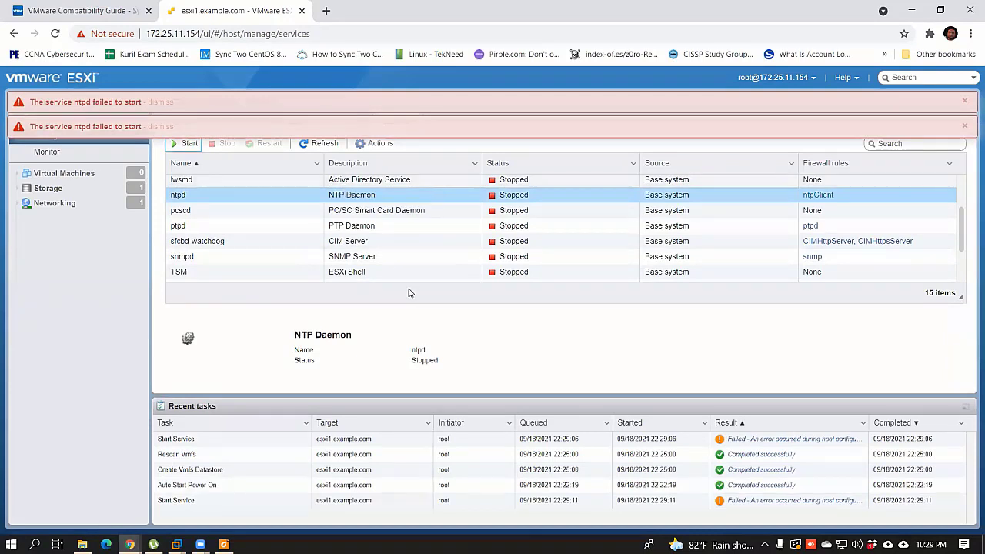
# Step: Start the TSM-SSH service
pyautogui.scroll(-2, 268, 277)
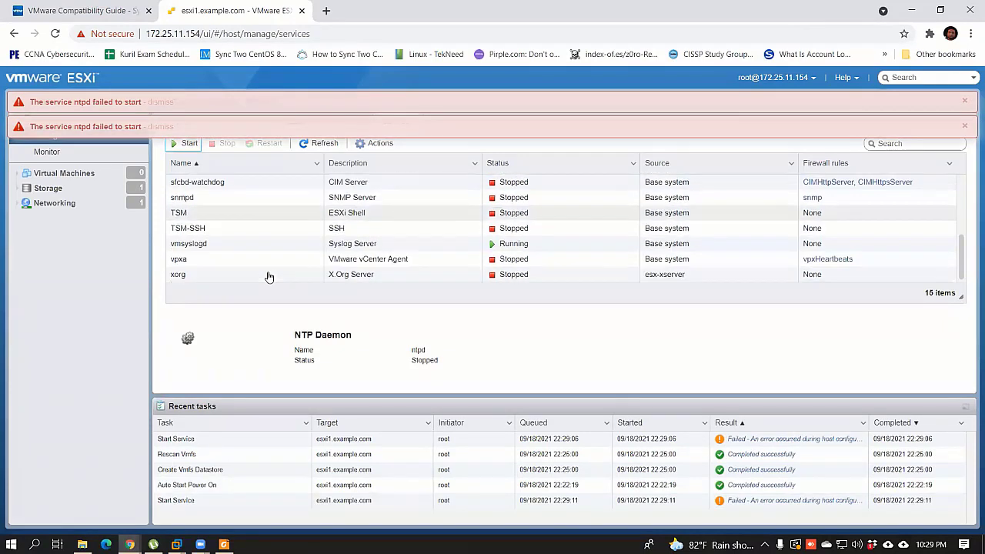
pyautogui.click(268, 229)
pyautogui.click(187, 143)
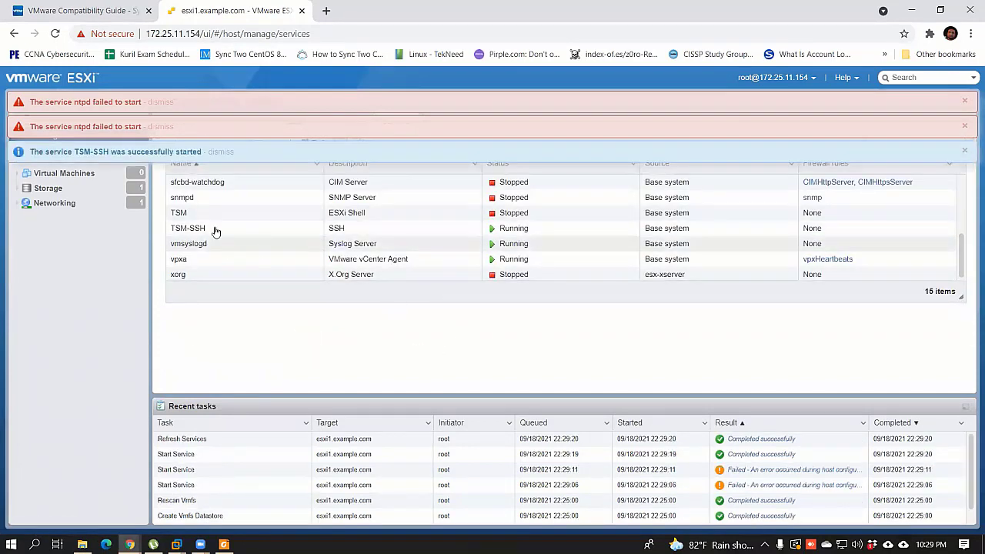
# Step: Check the Direct Console UI service and dismiss both ntpd failure notifications
pyautogui.scroll(3, 265, 258)
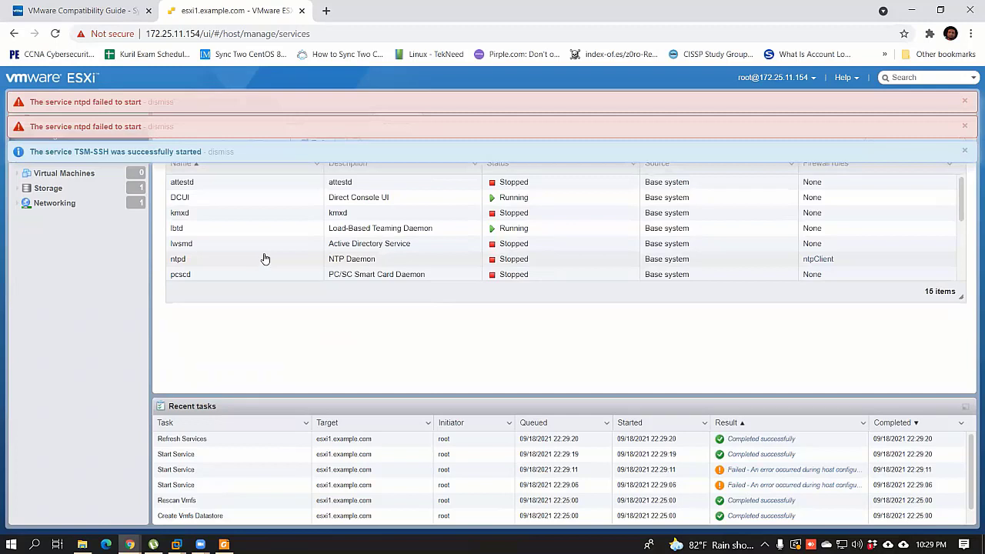
pyautogui.click(246, 200)
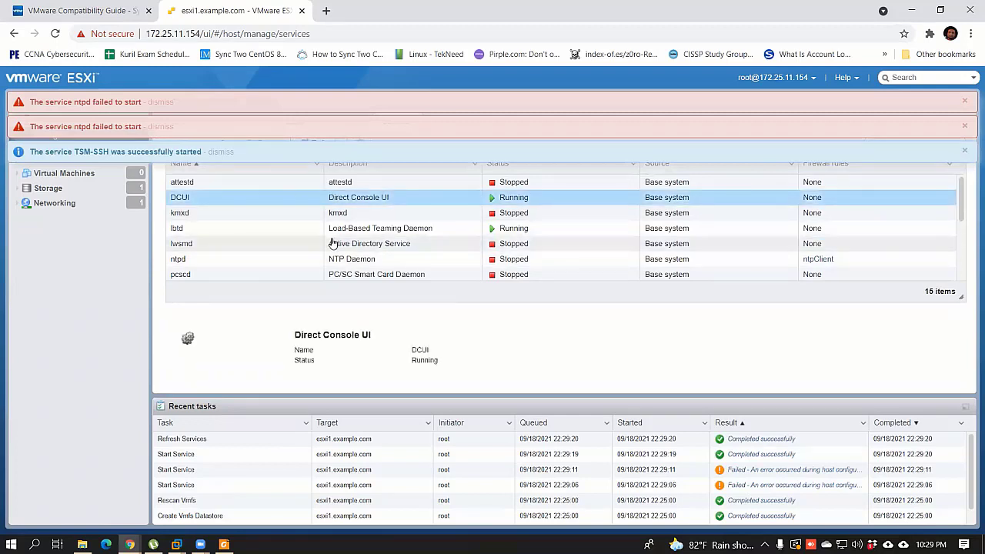
pyautogui.scroll(-2, 329, 244)
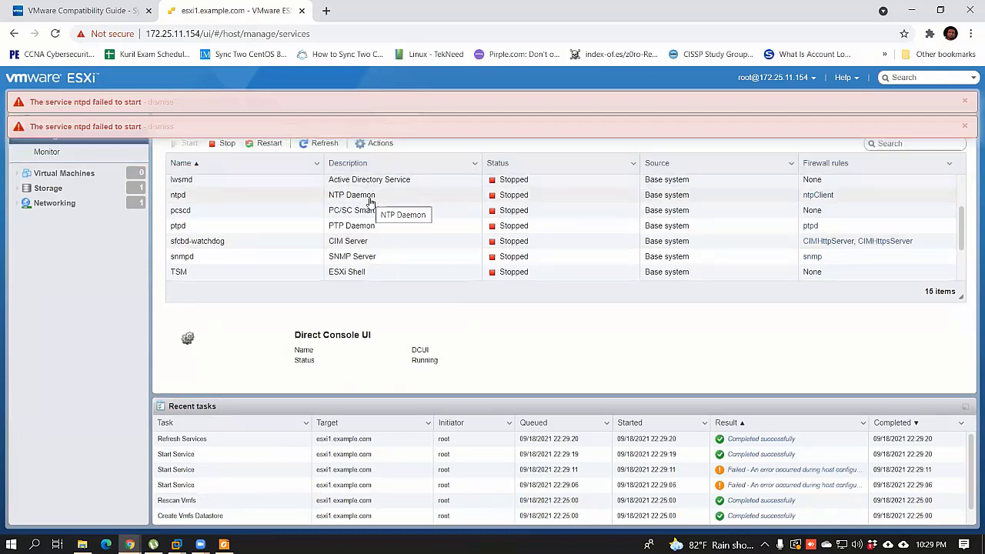
pyautogui.click(967, 128)
pyautogui.click(967, 105)
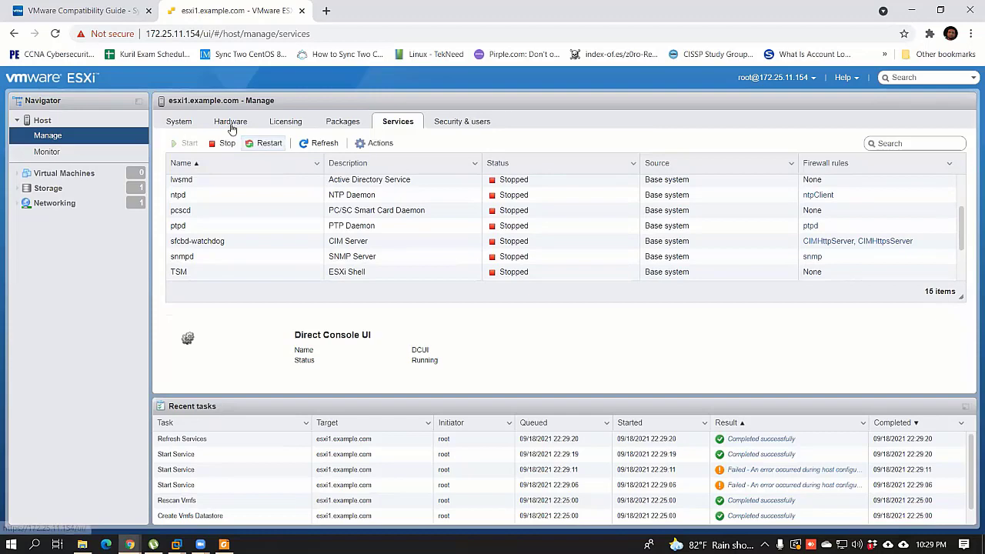
pyautogui.click(198, 122)
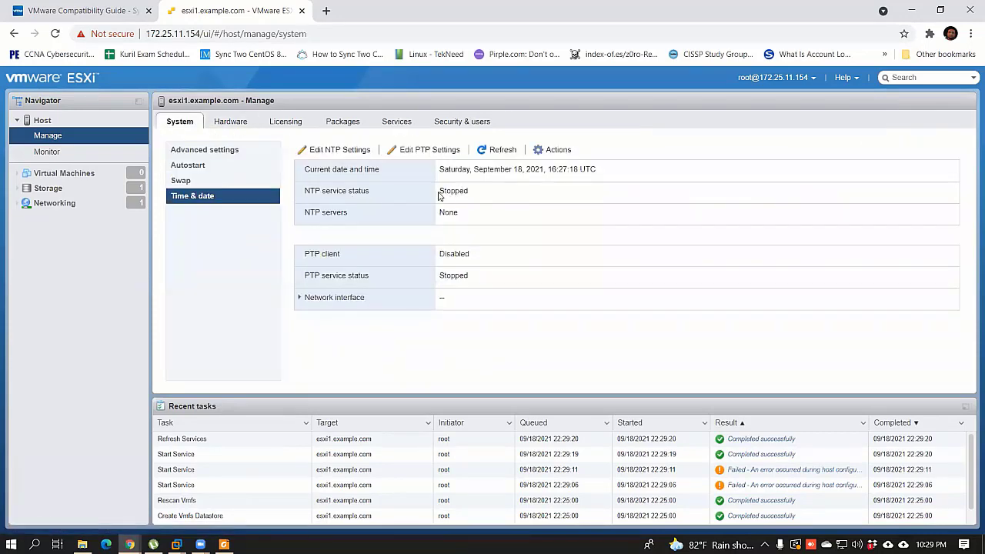
# Step: Open Edit NTP Settings, cancel without changes, and go to Security & users
pyautogui.click(330, 149)
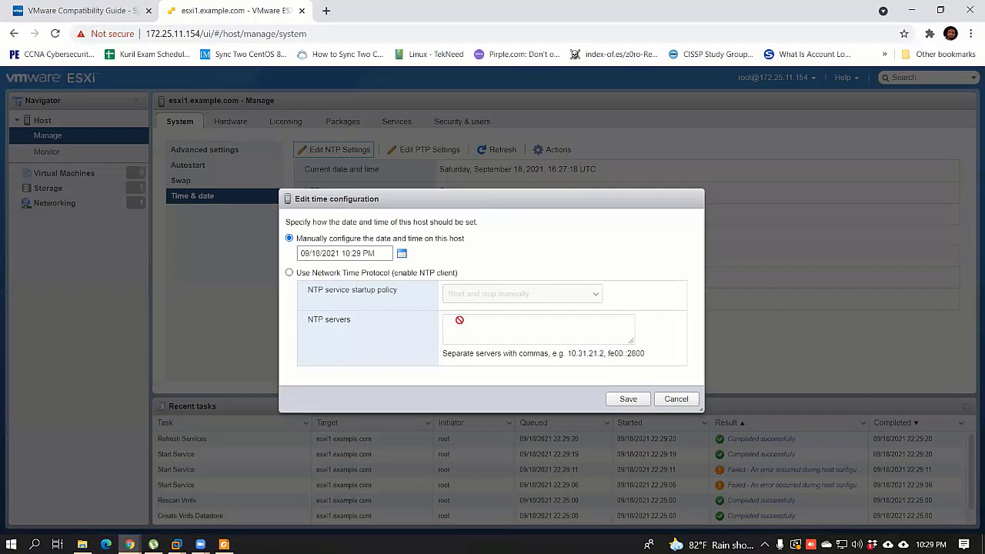
pyautogui.click(676, 398)
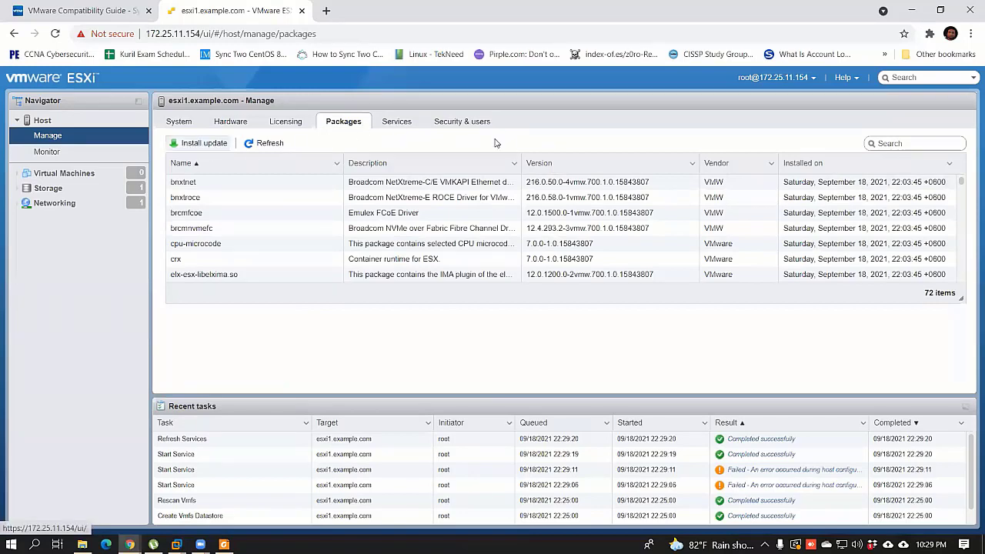
pyautogui.click(396, 121)
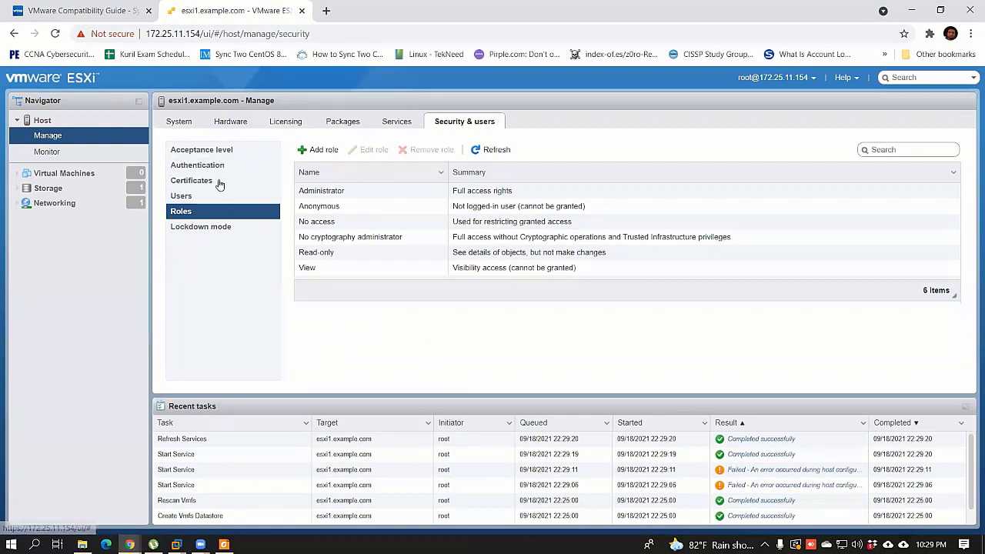
# Step: Look over Authentication, Certificates and Users, then open the Add a user dialog
pyautogui.click(215, 166)
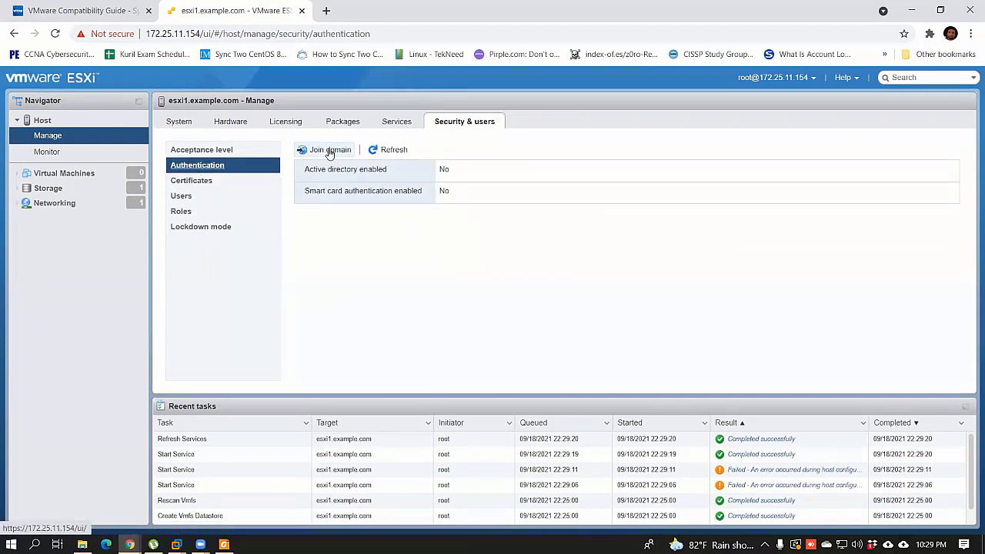
pyautogui.click(205, 182)
pyautogui.click(185, 195)
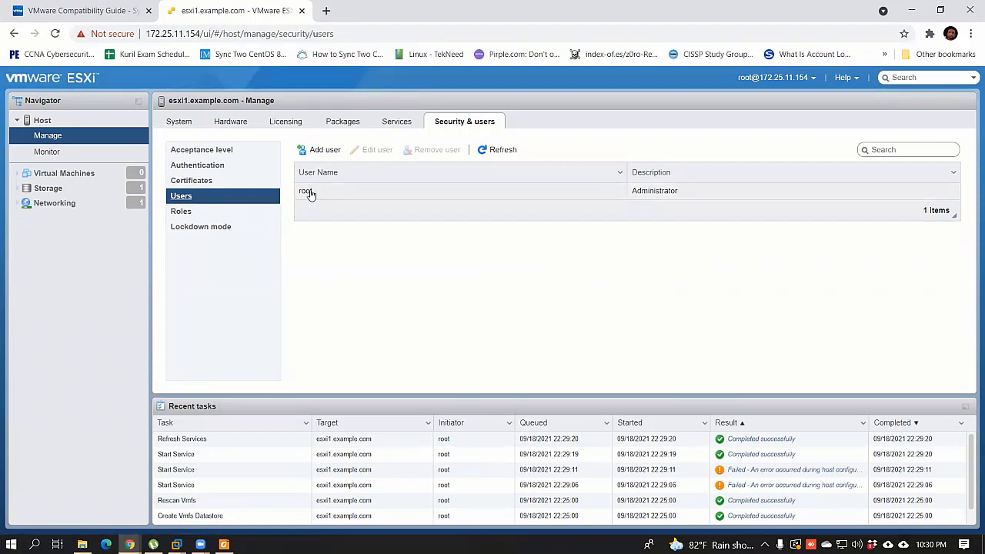
pyautogui.click(320, 149)
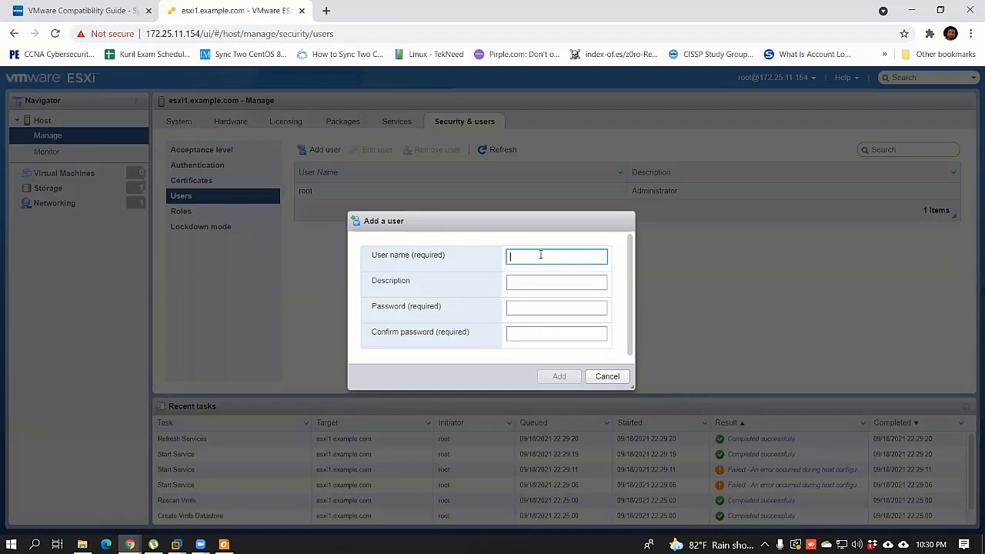
# Step: Enter the new user name, description Local Admin 2, a password and its confirmation
pyautogui.write('ikbal')
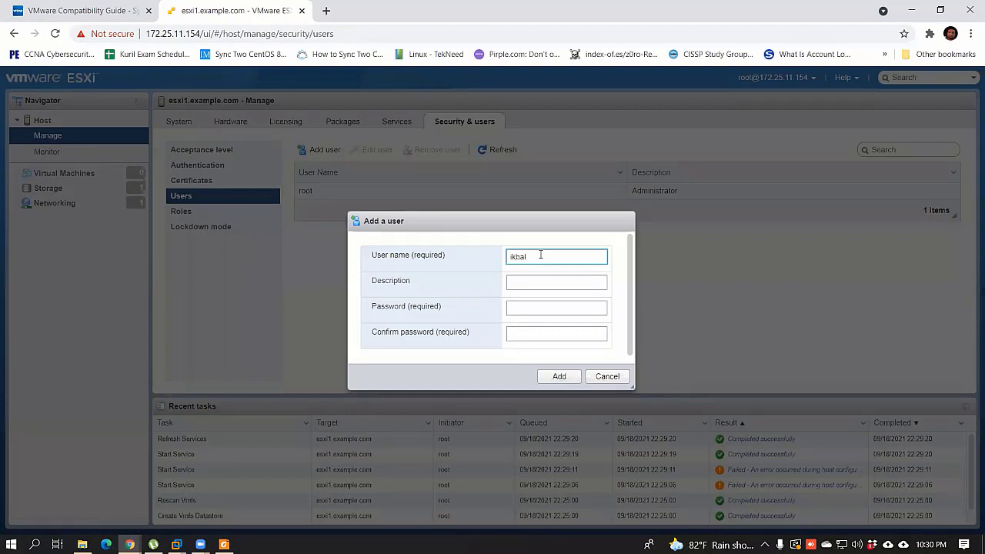
pyautogui.press('Tab')
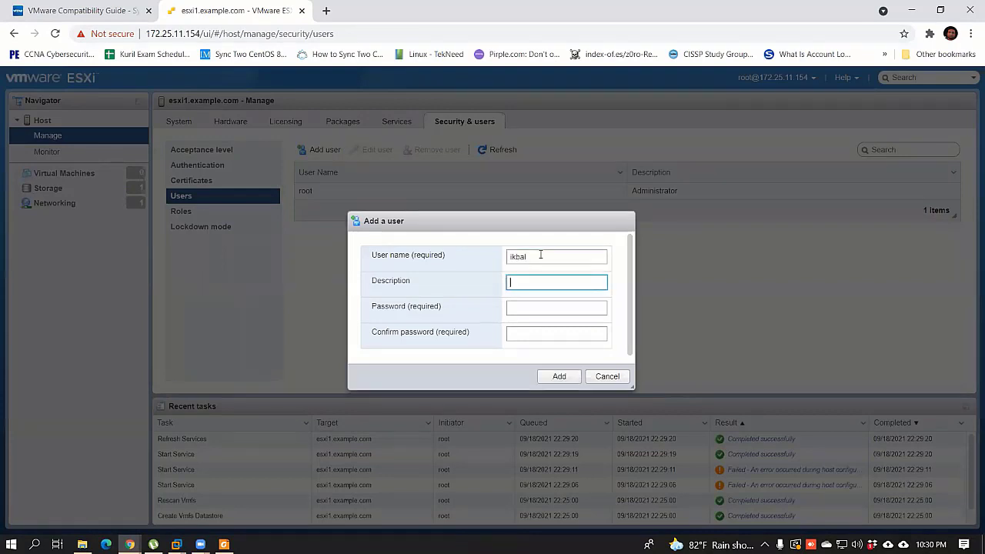
pyautogui.write('Local Admin 2')
pyautogui.press('Tab')
pyautogui.write('V')
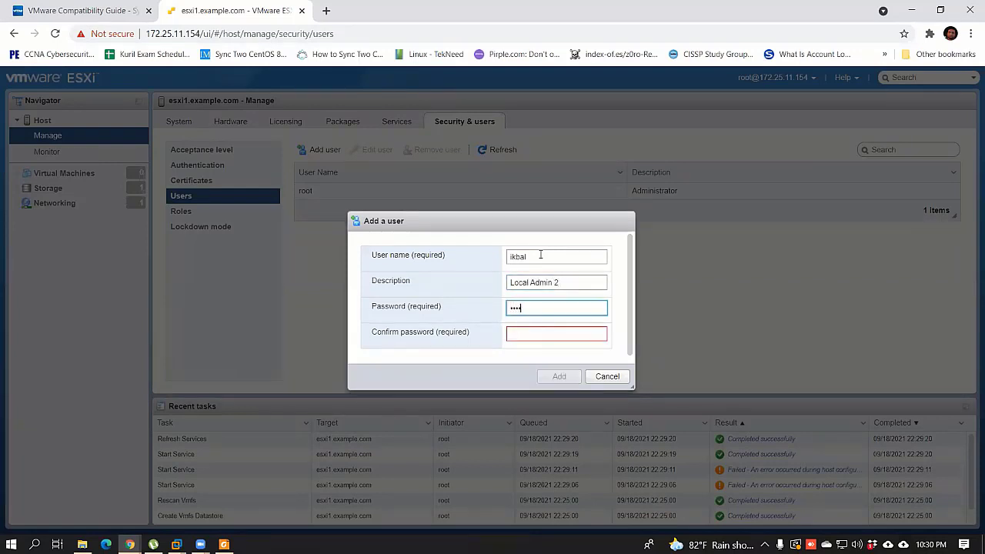
pyautogui.write('**')
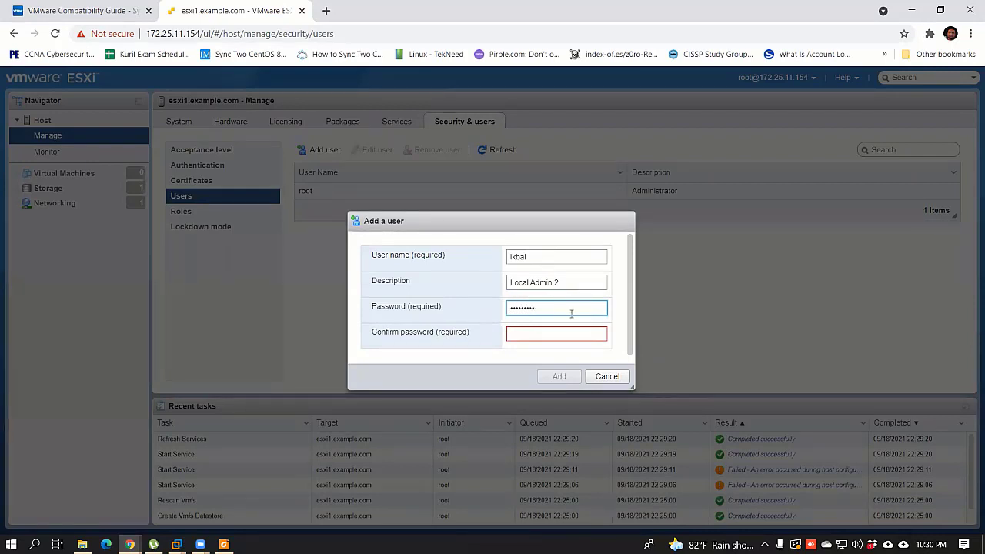
pyautogui.press('Tab')
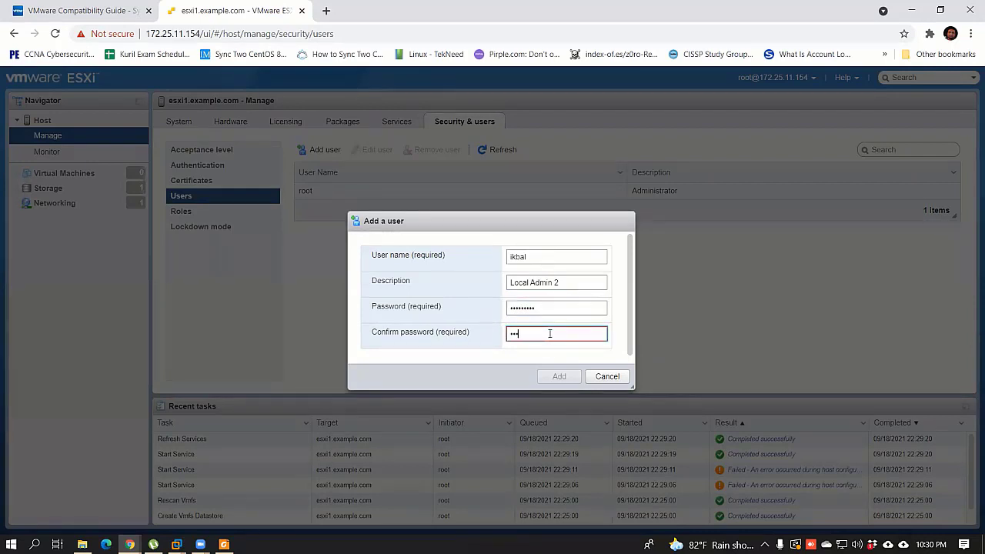
pyautogui.write('*********')
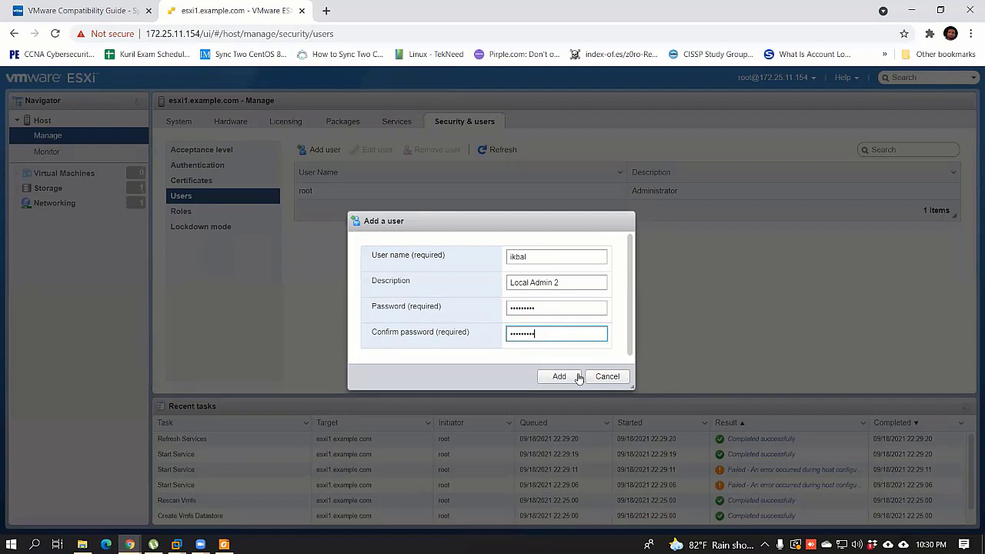
pyautogui.press('Tab')
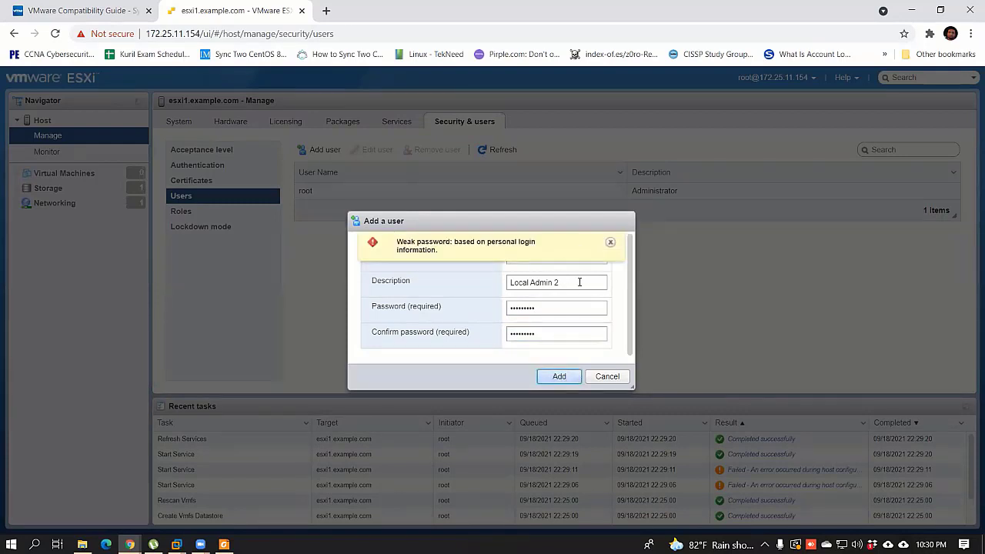
# Step: Replace the weak password in both password fields and add the user
pyautogui.click(611, 243)
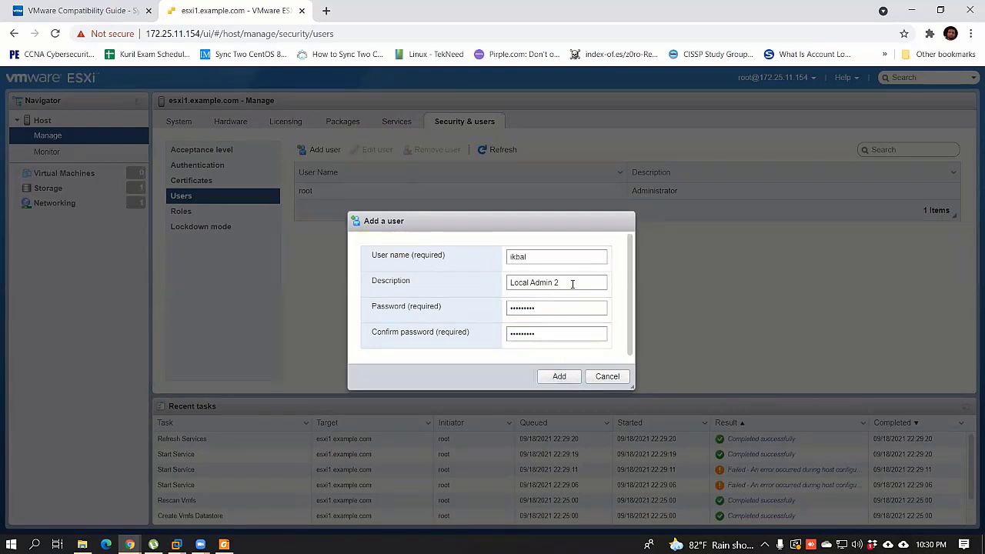
pyautogui.moveTo(554, 309); pyautogui.dragTo(418, 309)
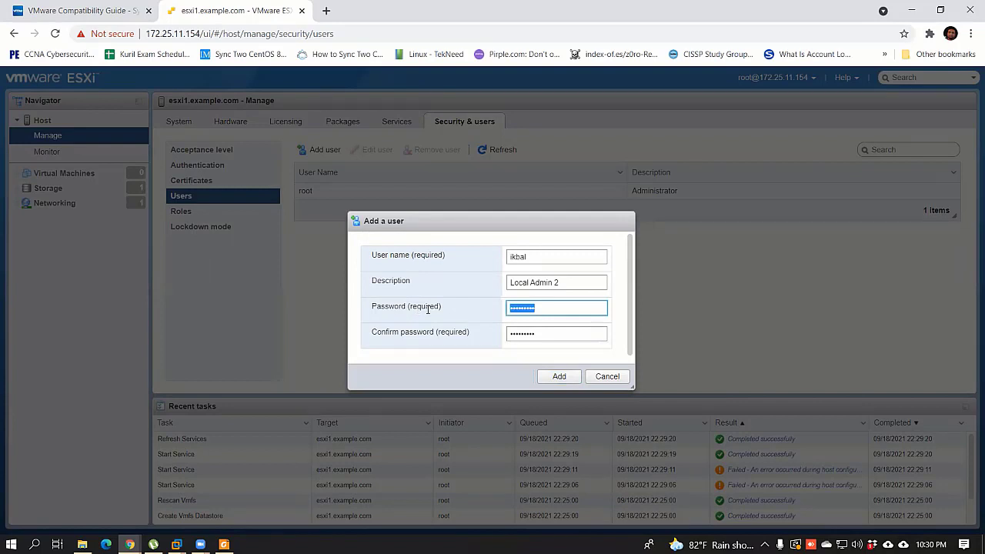
pyautogui.write('*')
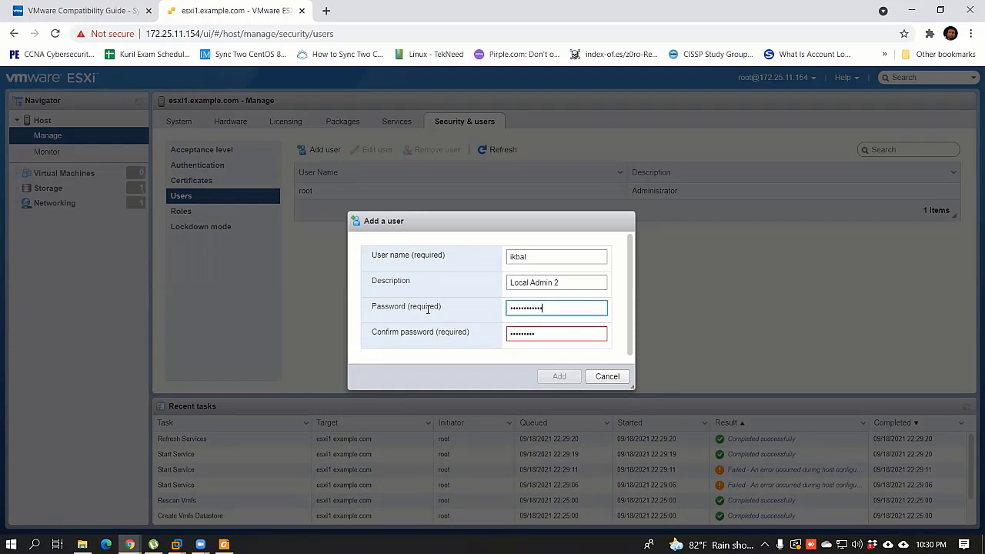
pyautogui.press('Tab')
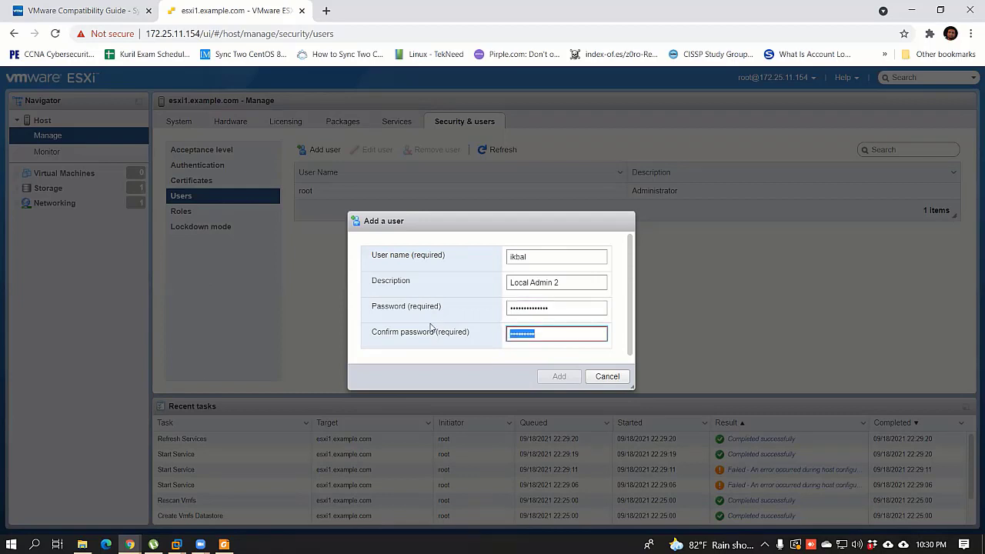
pyautogui.press('BackSpace')
pyautogui.write('1')
pyautogui.click(559, 376)
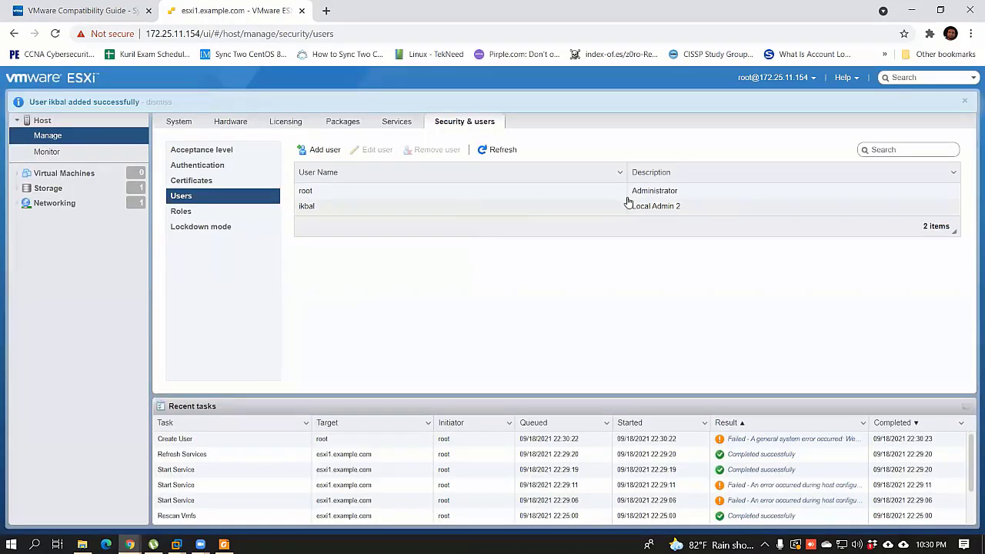
# Step: Look over the No access, View and Read-only roles
pyautogui.click(203, 214)
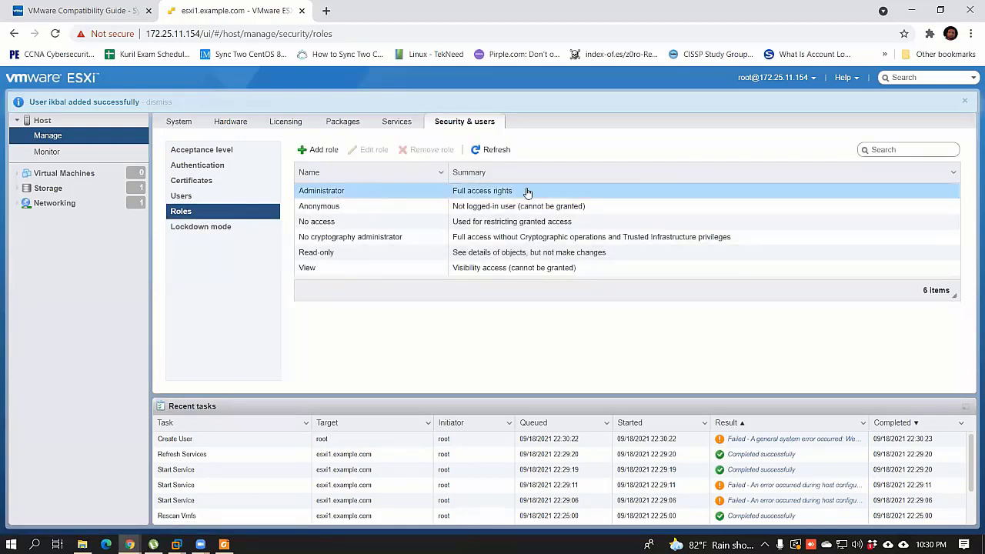
pyautogui.click(319, 208)
pyautogui.click(336, 223)
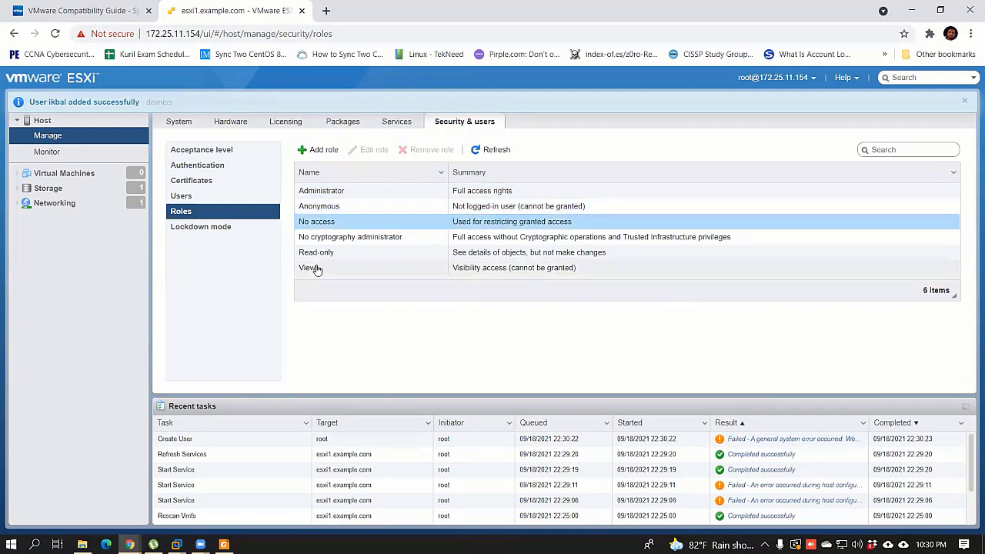
pyautogui.click(314, 267)
pyautogui.click(325, 253)
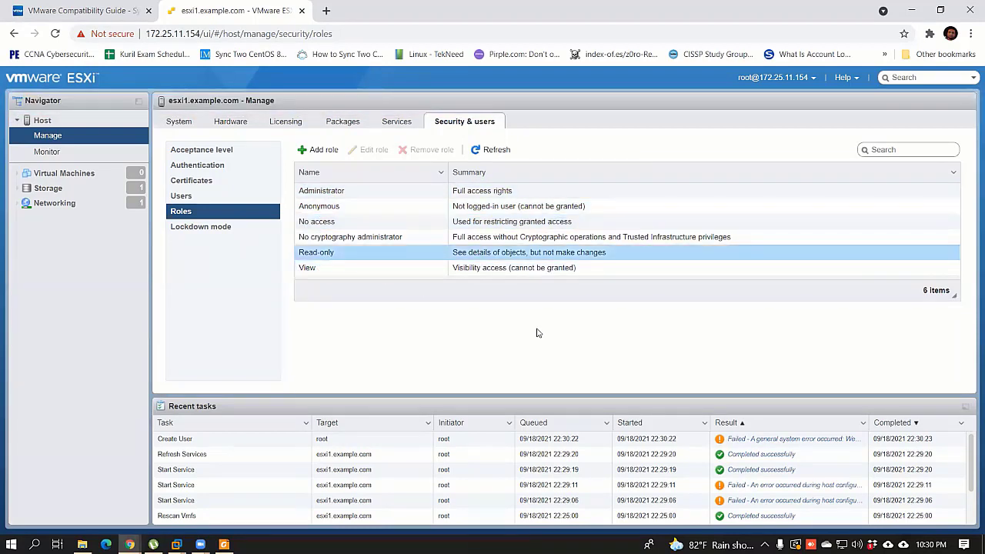
# Step: Open the Local Admin 2 user's edit form and cancel without changes, then return to Roles
pyautogui.click(231, 197)
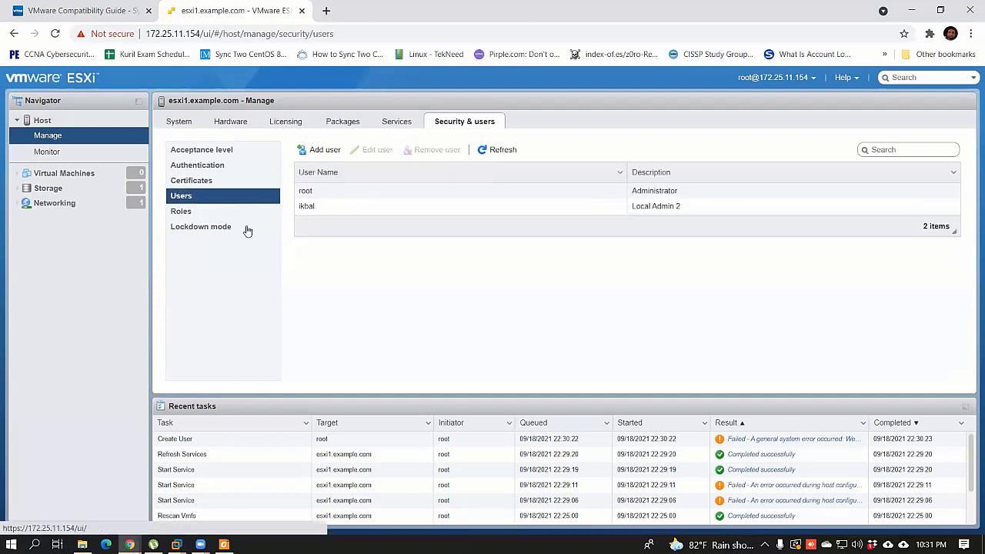
pyautogui.click(324, 208)
pyautogui.rightClick(324, 211)
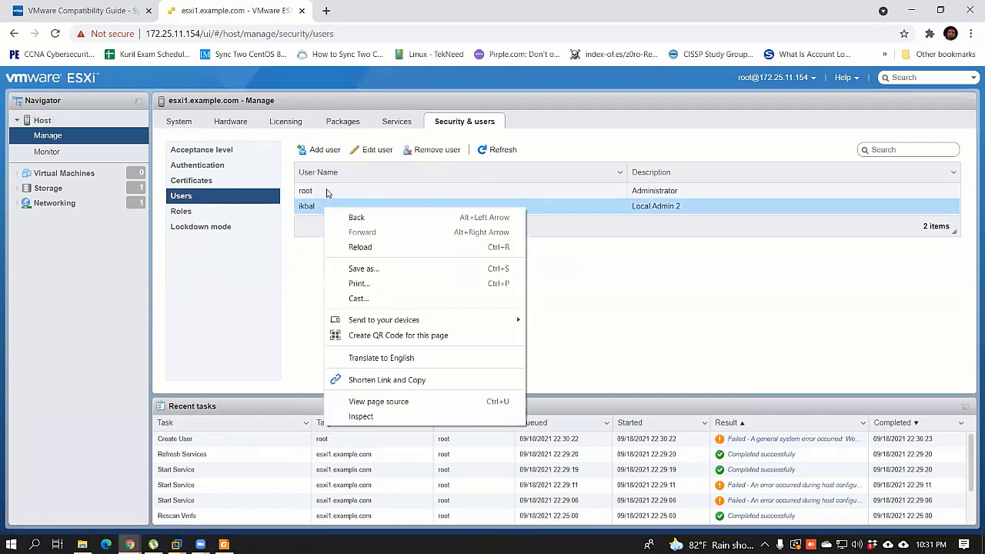
pyautogui.click(372, 151)
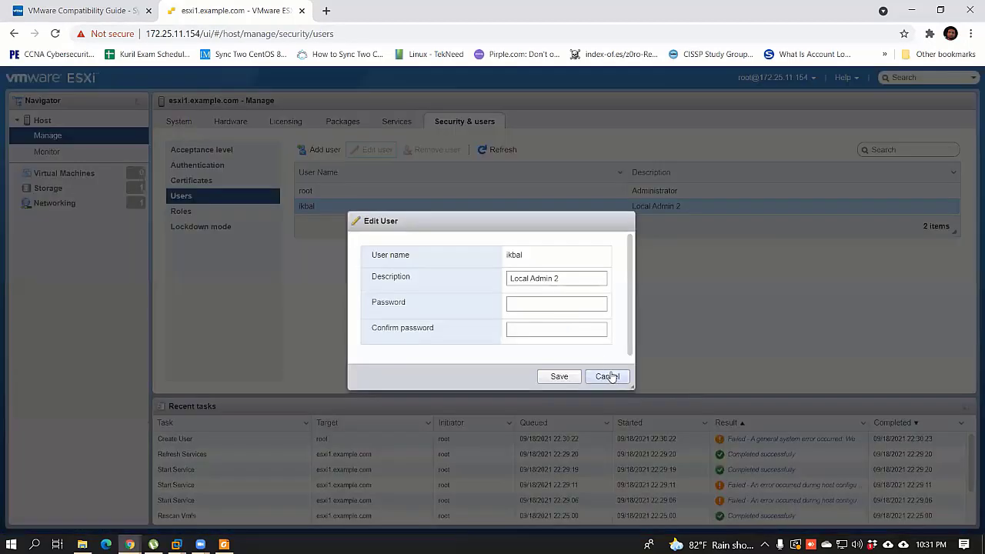
pyautogui.click(609, 376)
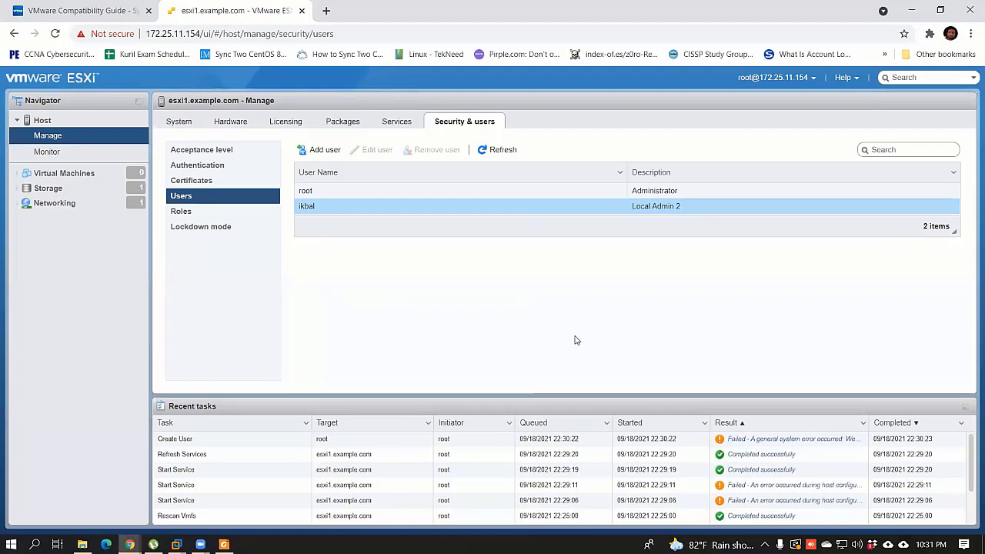
pyautogui.rightClick(323, 209)
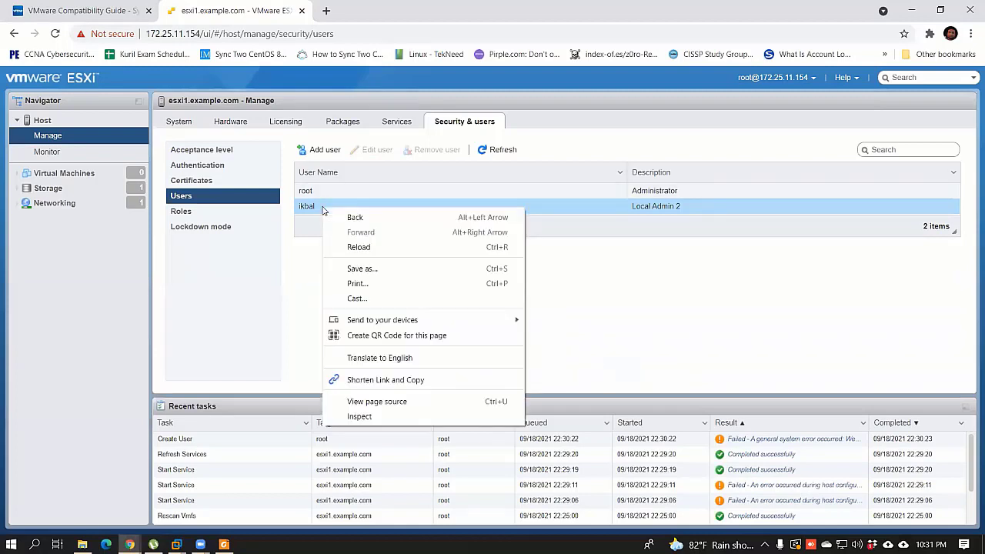
pyautogui.click(290, 248)
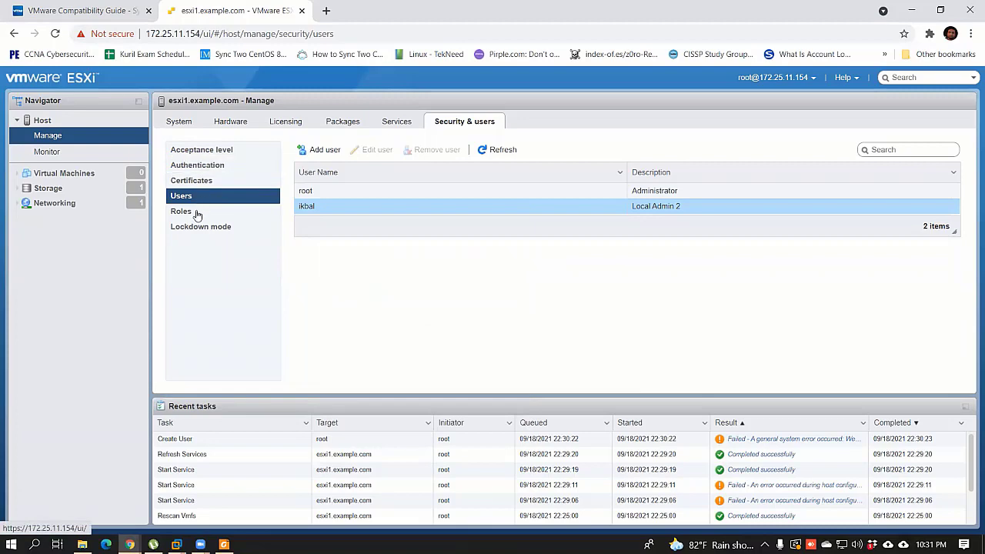
pyautogui.click(185, 212)
# Step: Open the Add role form, browse its privilege categories, and cancel without adding a role
pyautogui.click(322, 151)
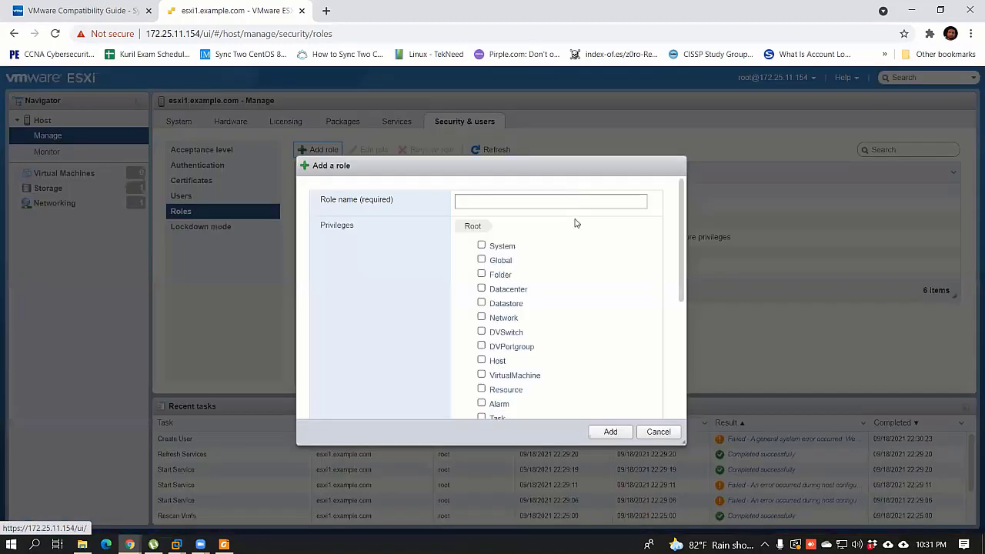
pyautogui.scroll(-1, 526, 313)
pyautogui.scroll(1, 528, 312)
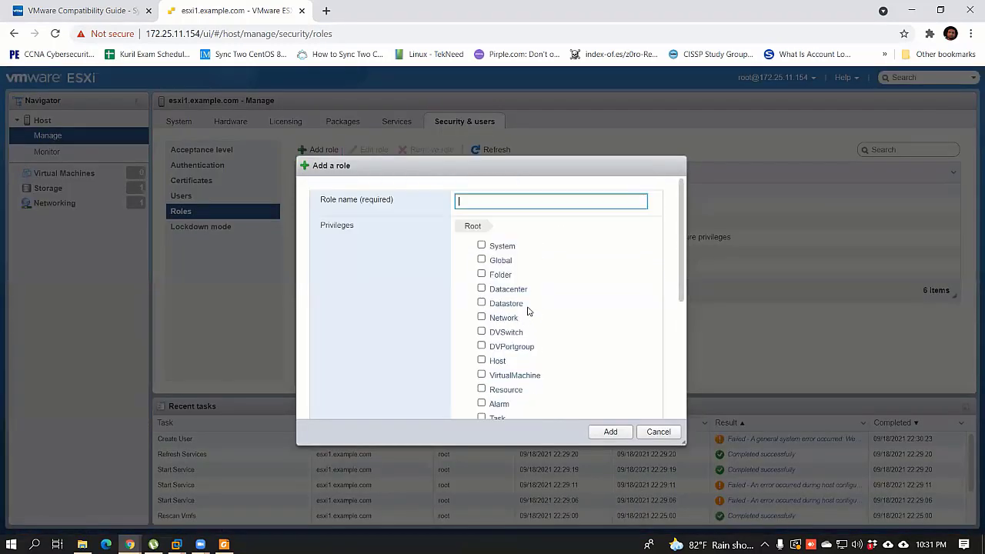
pyautogui.click(478, 224)
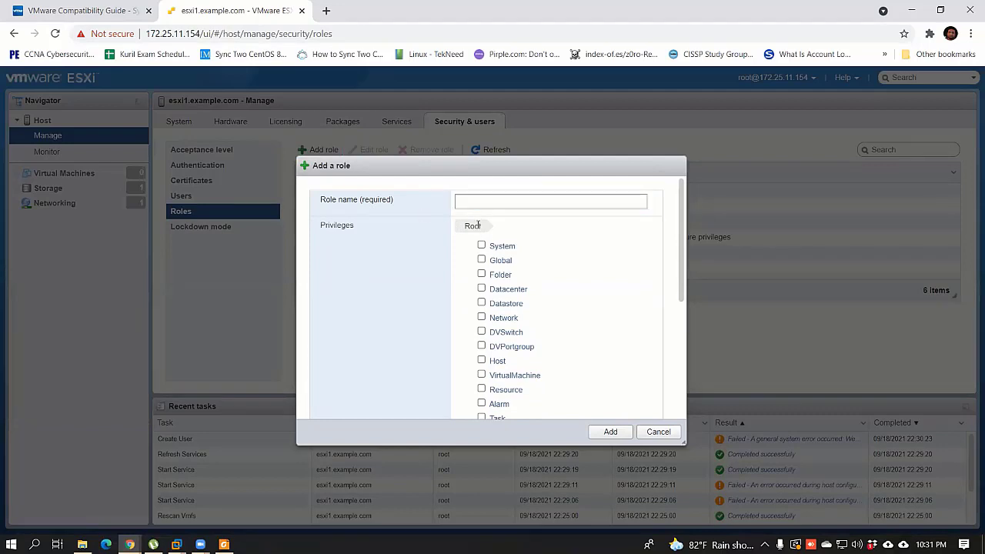
pyautogui.moveTo(683, 279); pyautogui.dragTo(681, 175)
pyautogui.click(658, 432)
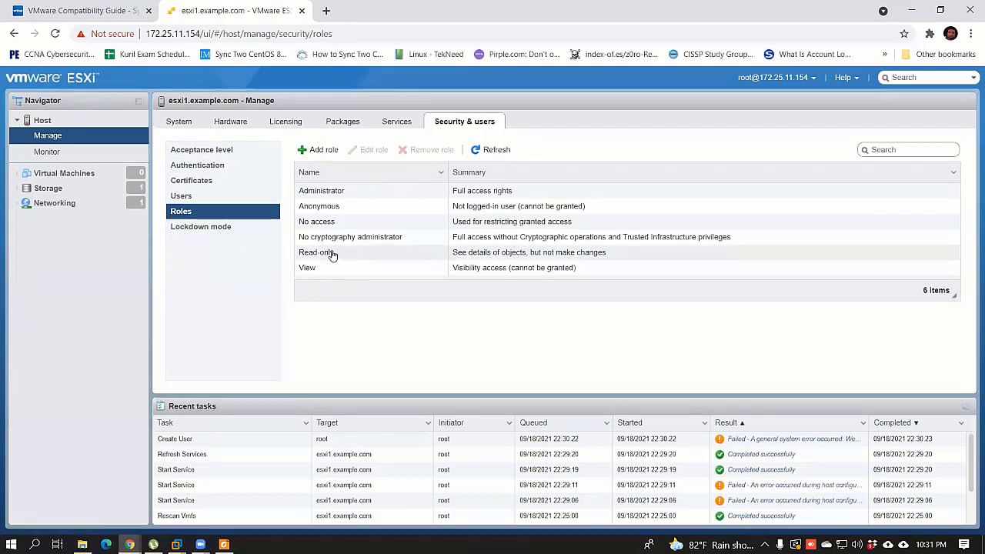
pyautogui.rightClick(389, 191)
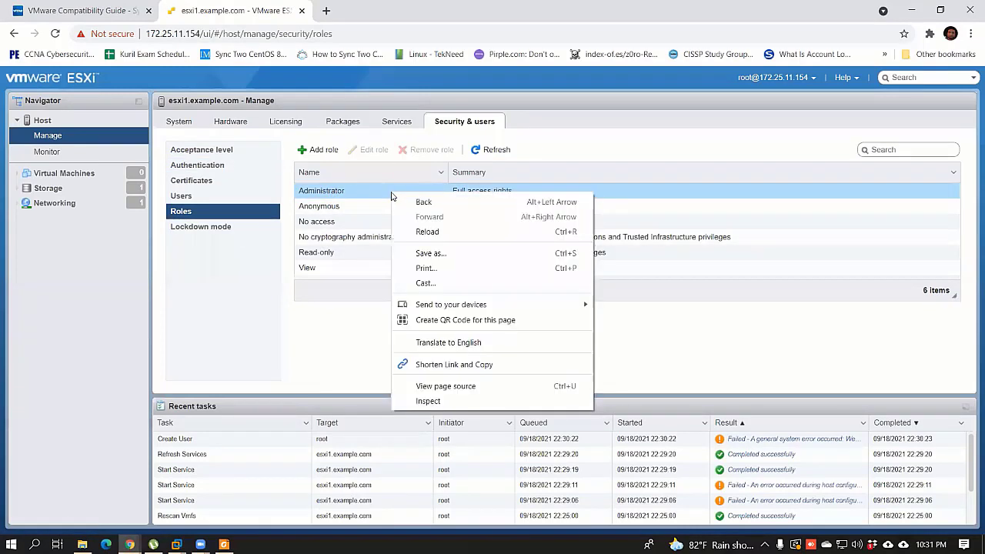
pyautogui.click(361, 192)
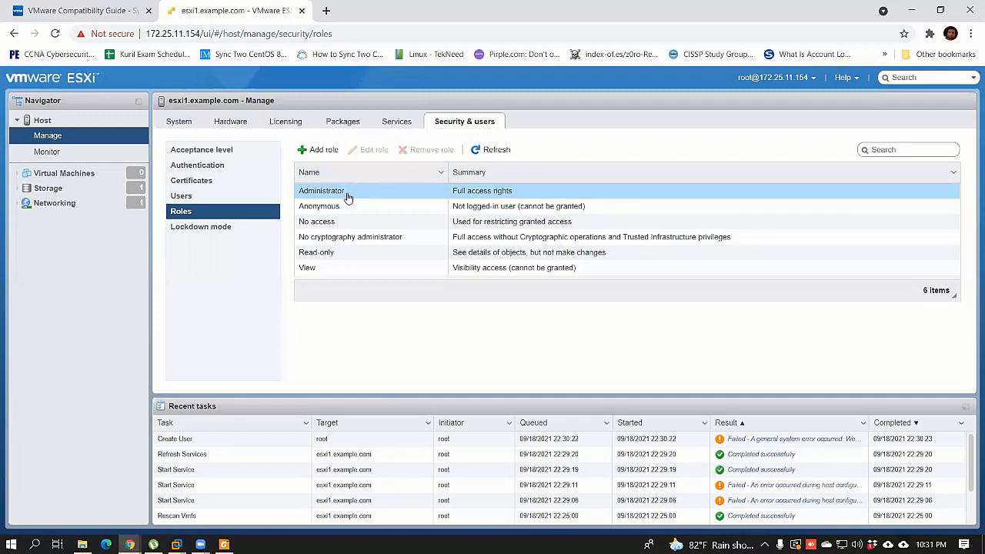
pyautogui.click(316, 149)
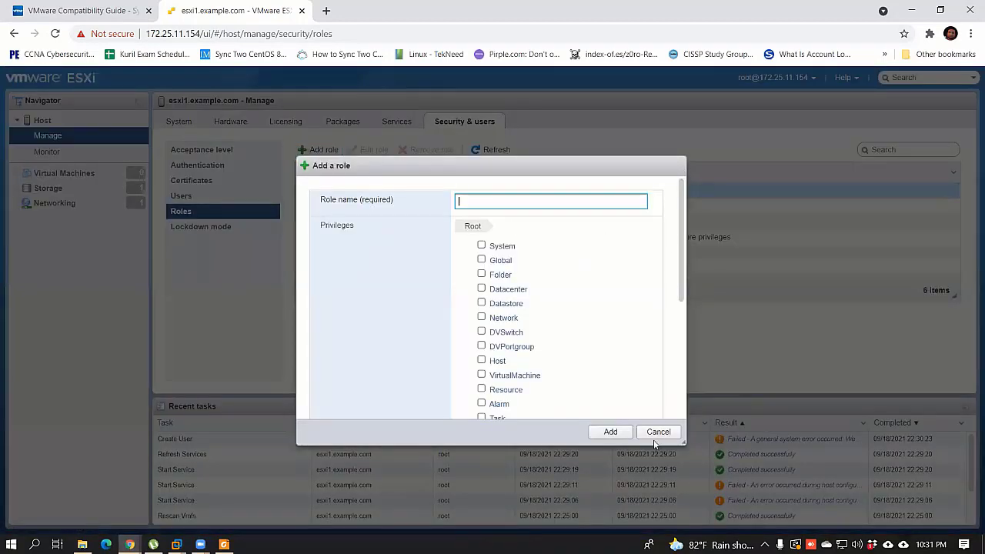
pyautogui.click(655, 434)
# Step: Open and close the Local Admin 2 edit form and Add user form without changes
pyautogui.click(190, 197)
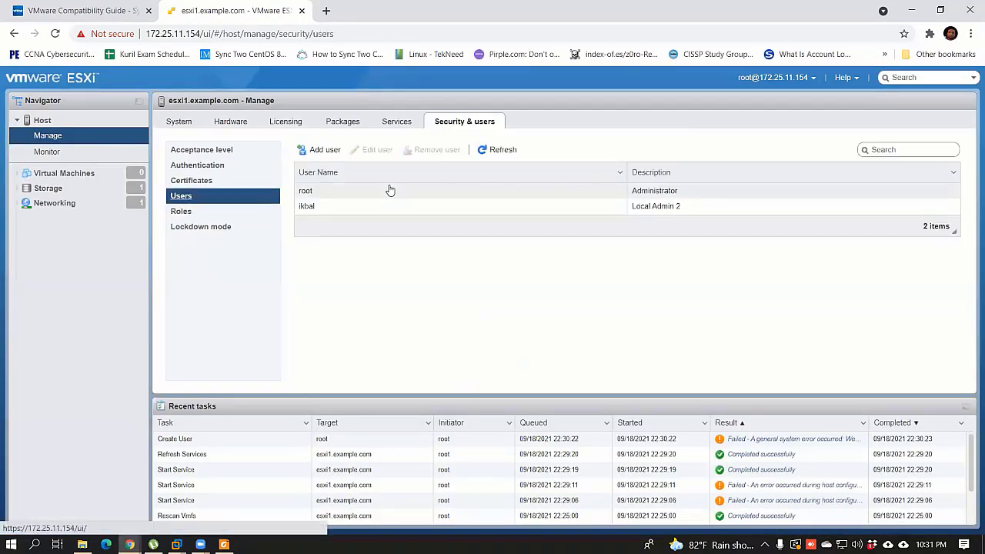
pyautogui.click(308, 208)
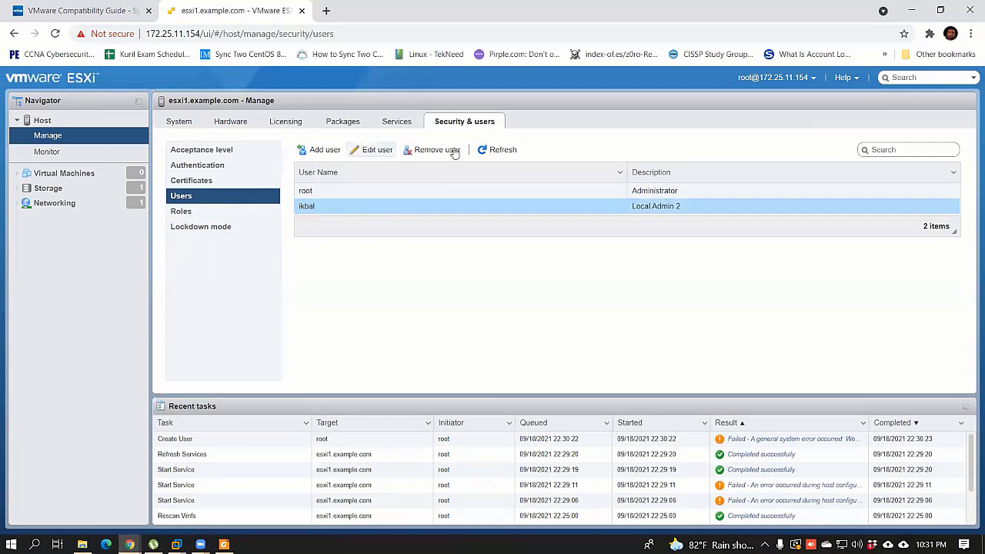
pyautogui.click(375, 149)
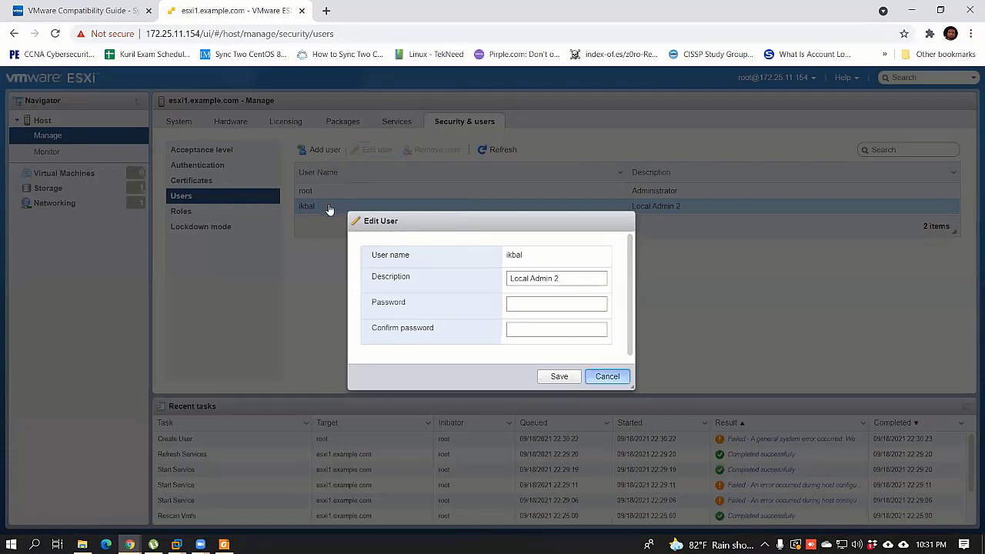
pyautogui.press('Escape')
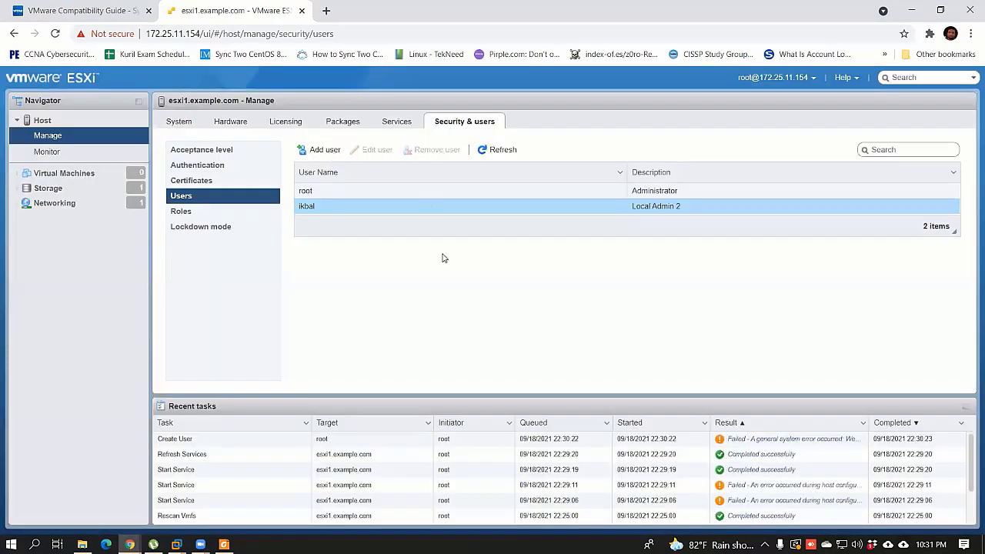
pyautogui.click(320, 149)
pyautogui.press('Escape')
pyautogui.click(258, 210)
pyautogui.click(197, 198)
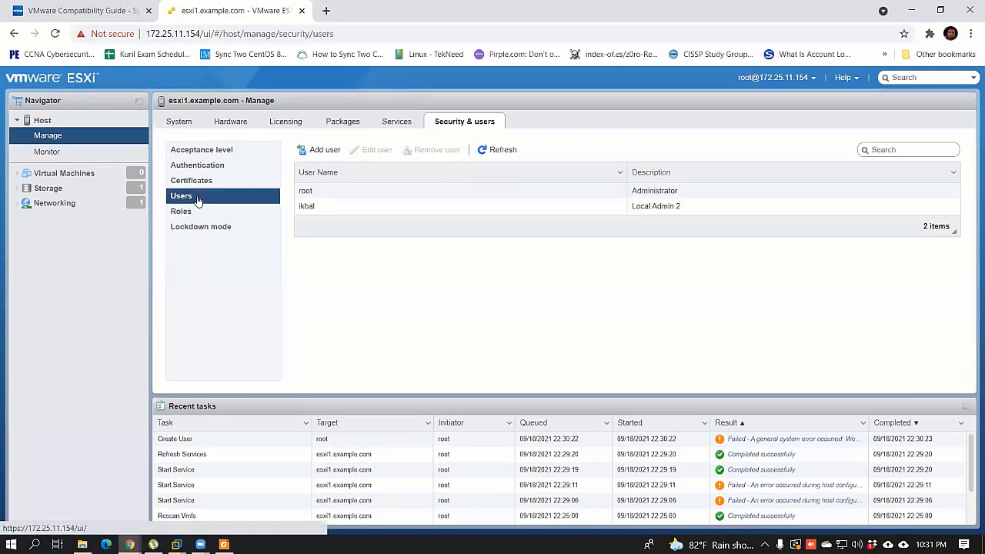
pyautogui.click(346, 207)
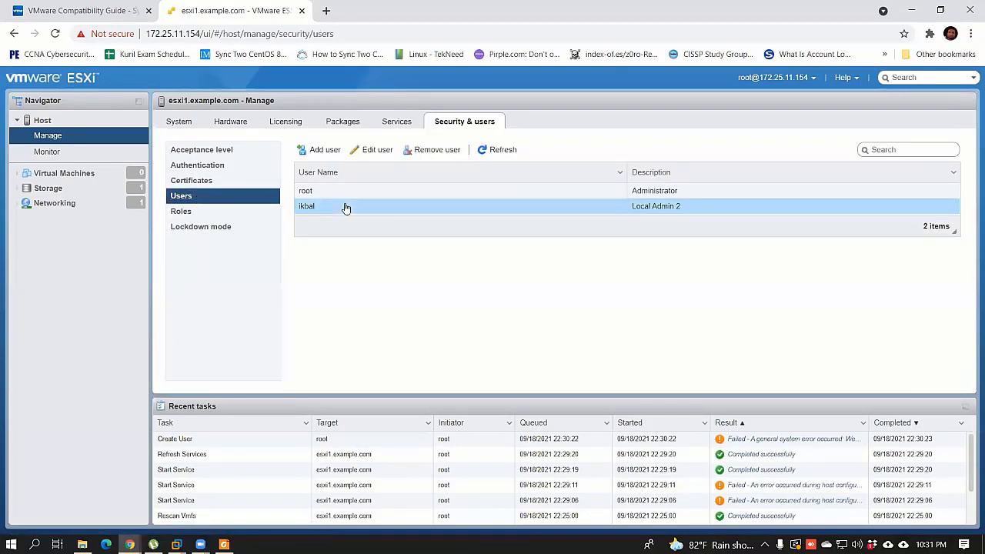
# Step: Review certificates, authentication, lockdown mode and acceptance level, closing acceptance level settings unchanged
pyautogui.click(205, 182)
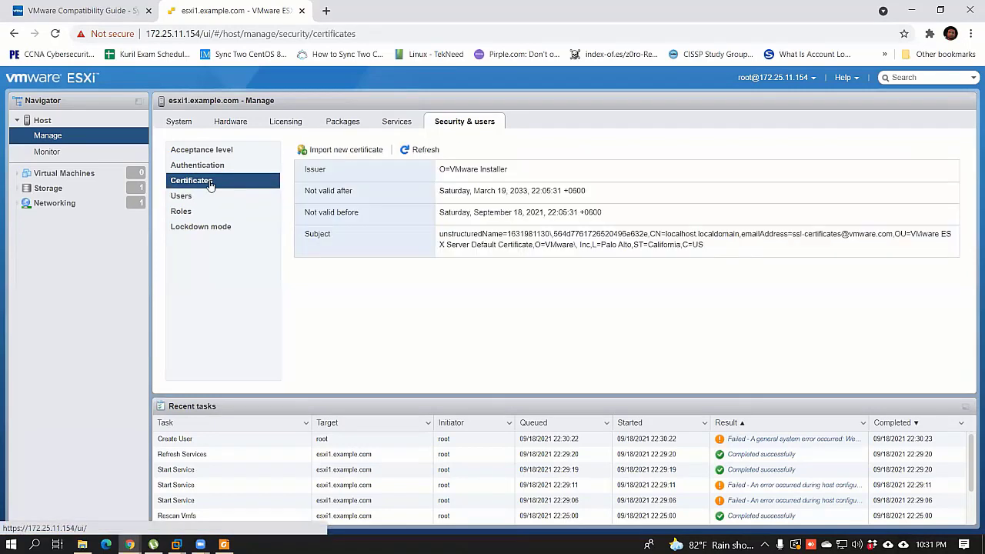
pyautogui.click(215, 166)
pyautogui.click(238, 226)
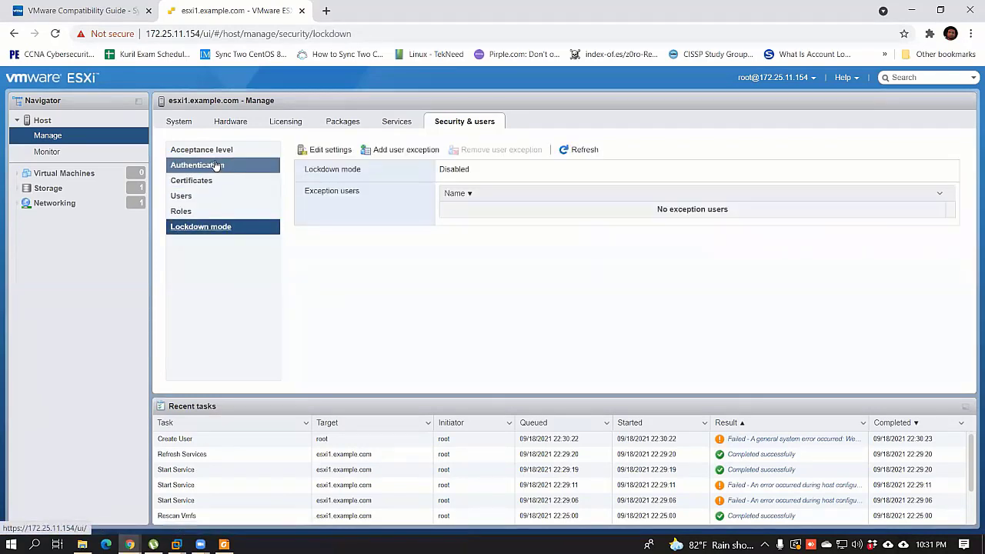
pyautogui.click(231, 150)
pyautogui.click(326, 149)
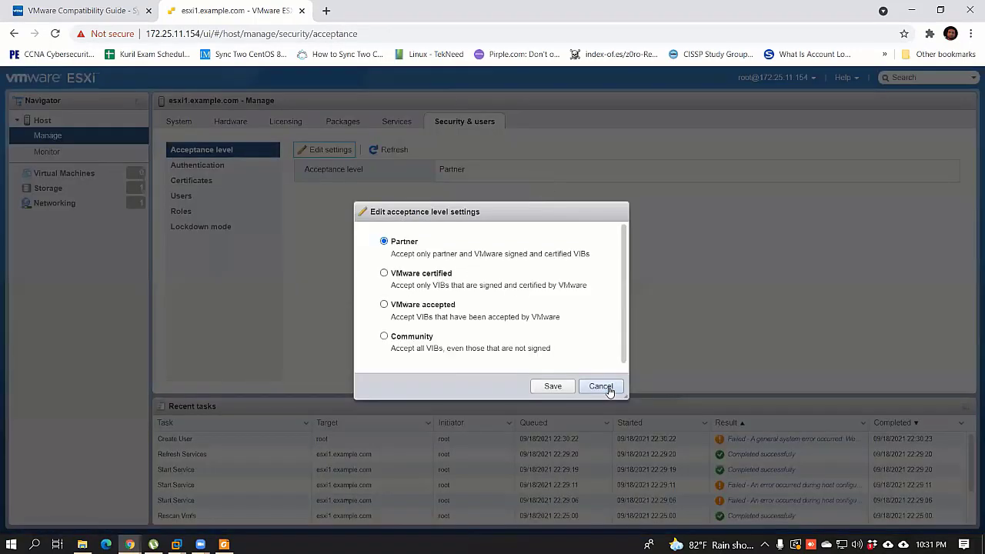
pyautogui.click(602, 386)
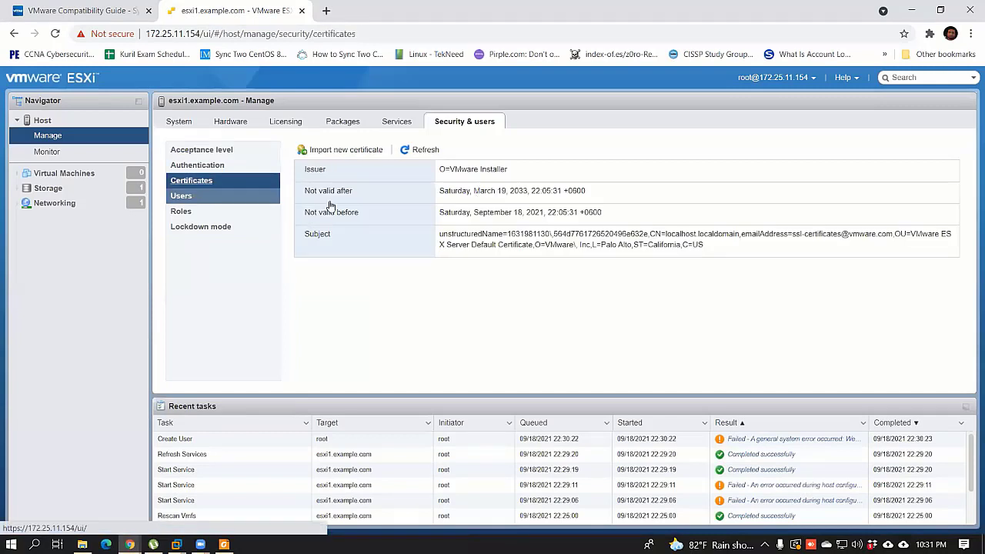
pyautogui.press('Down')
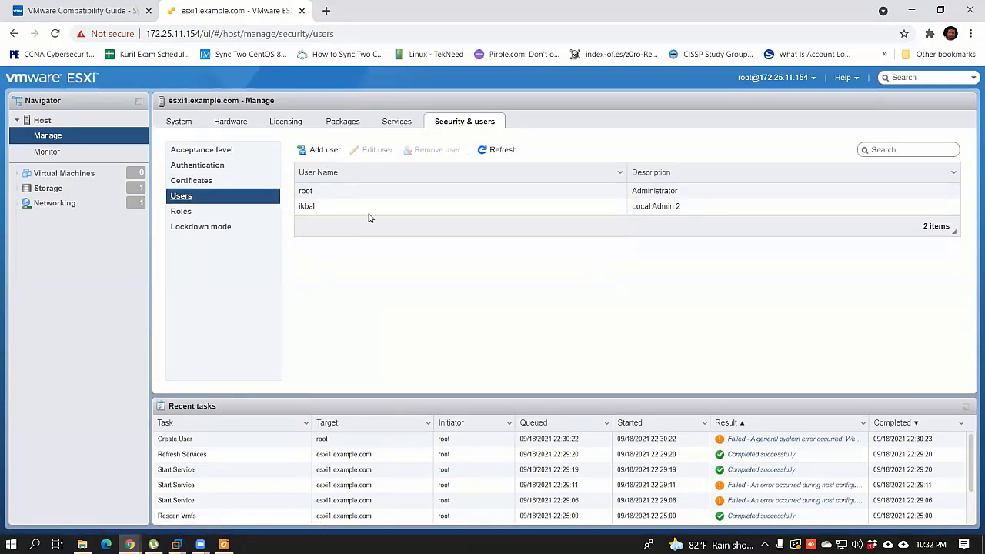
# Step: Look over the Administrator, View, No access and Read-only roles in the Roles list
pyautogui.click(197, 212)
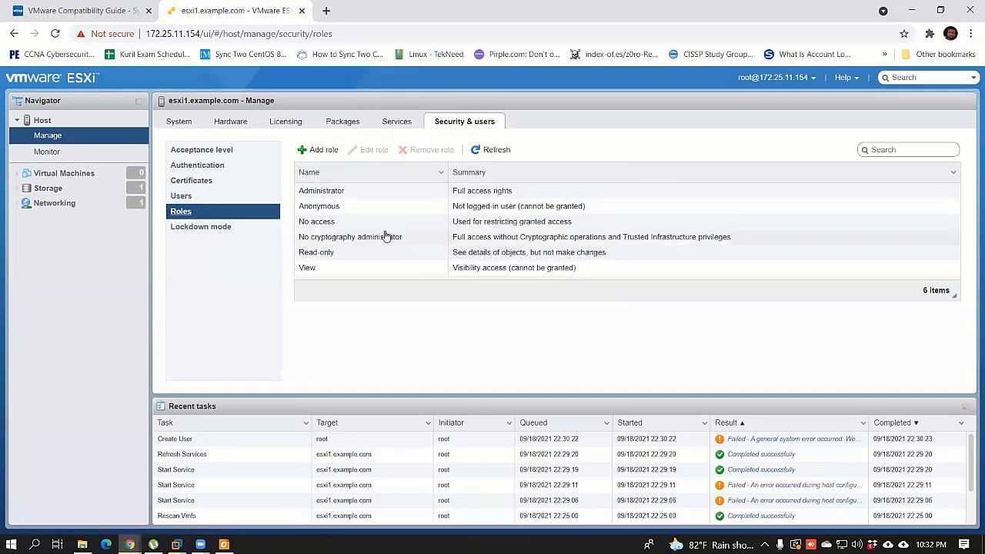
pyautogui.click(328, 193)
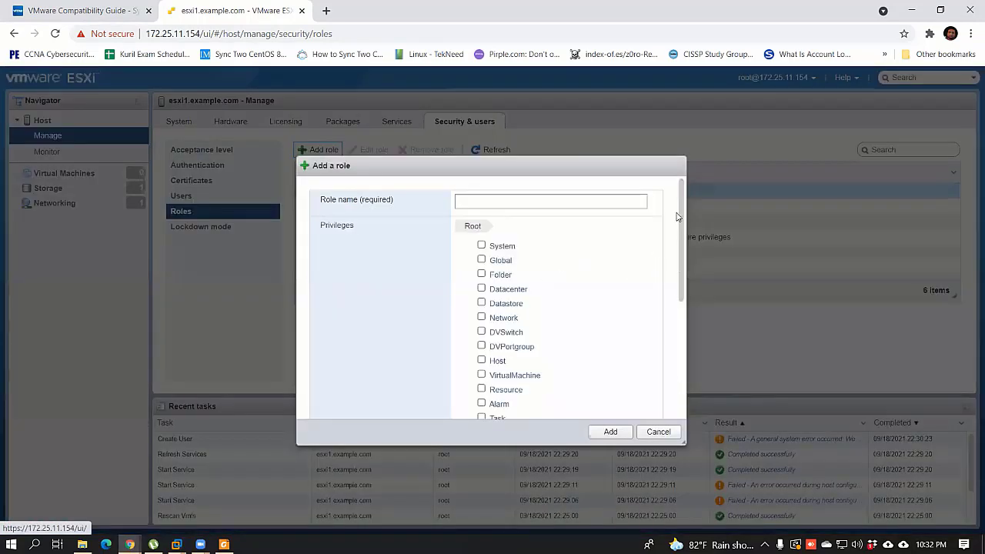
pyautogui.scroll(-1, 545, 316)
pyautogui.scroll(1, 508, 269)
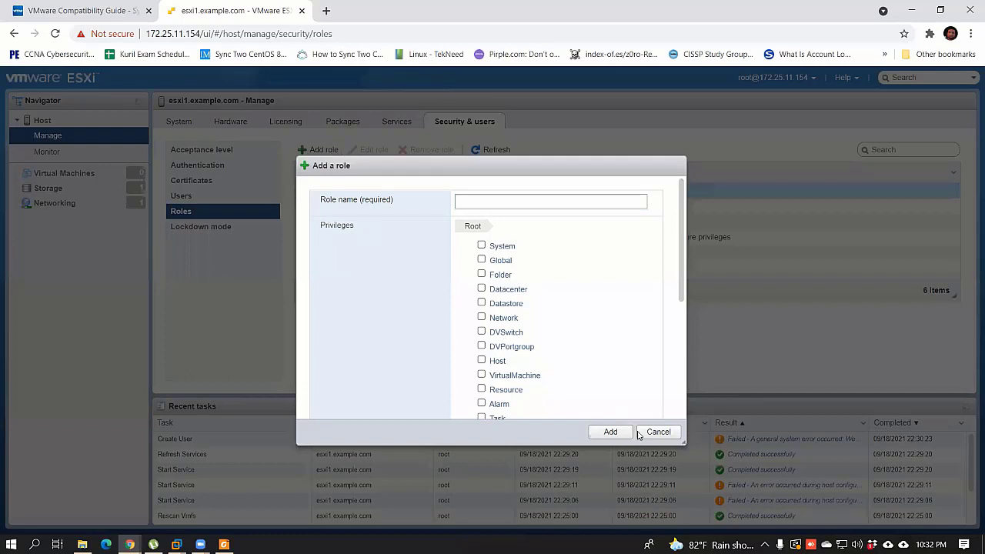
pyautogui.press('Escape')
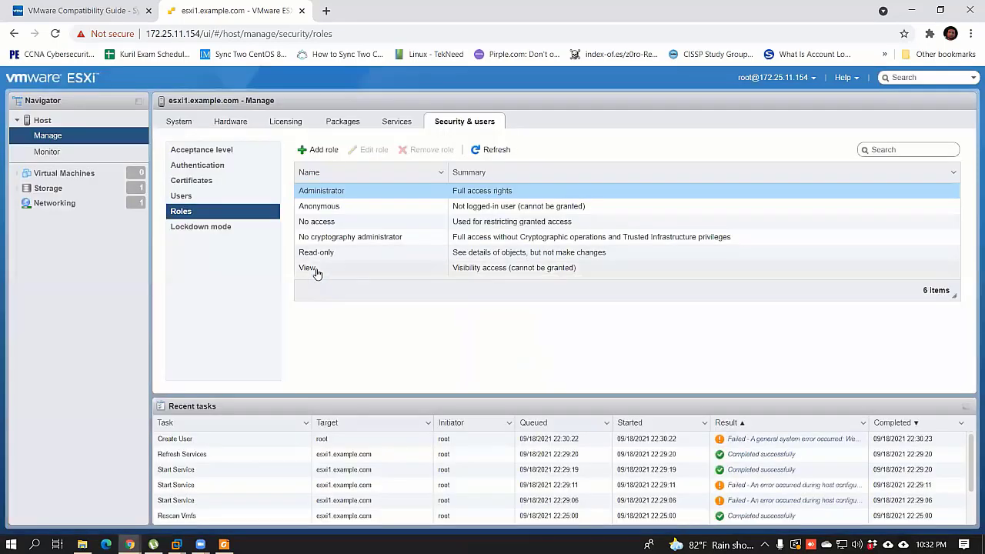
pyautogui.click(316, 271)
pyautogui.click(325, 222)
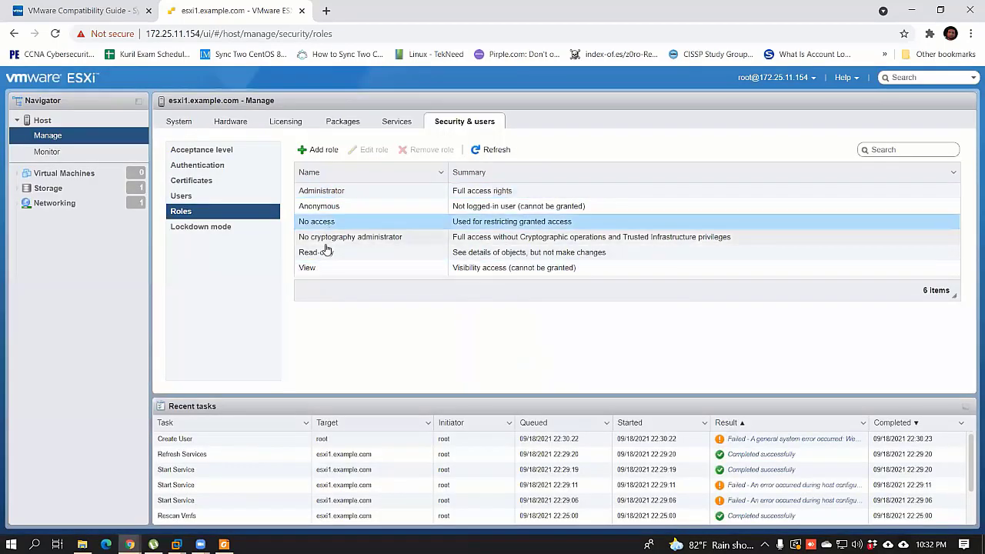
pyautogui.click(325, 251)
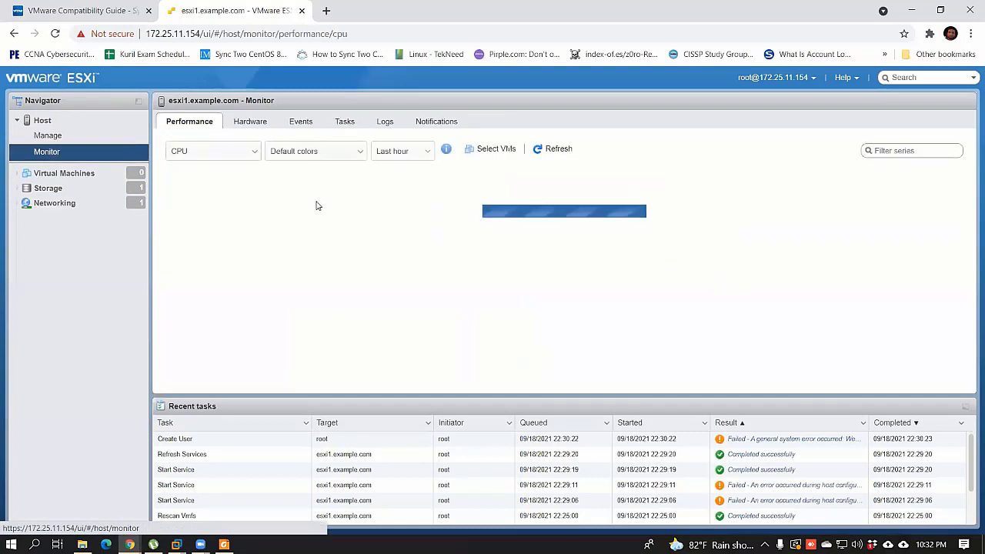
# Step: Glance over the host's task history, virtual machines, storage and networking overviews
pyautogui.click(344, 122)
pyautogui.click(71, 174)
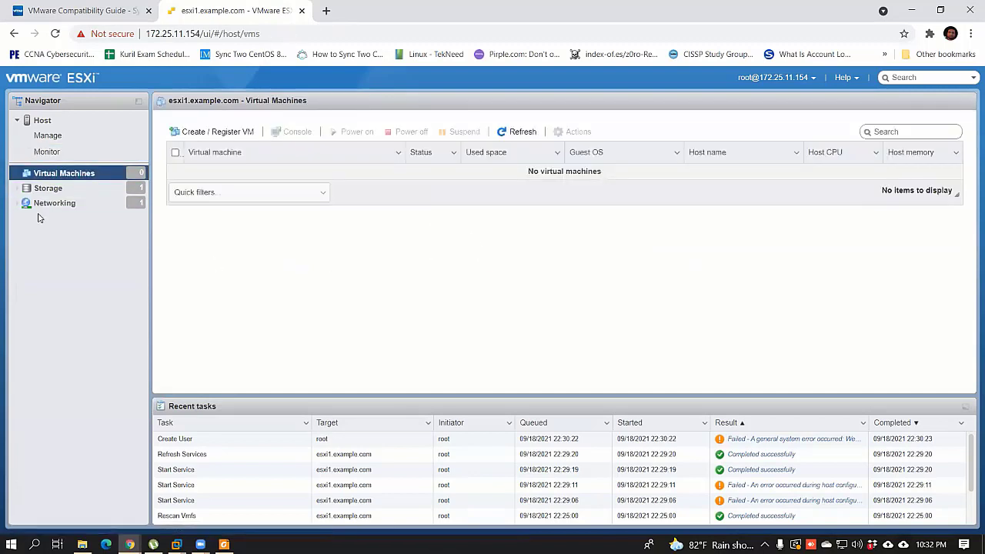
pyautogui.click(47, 189)
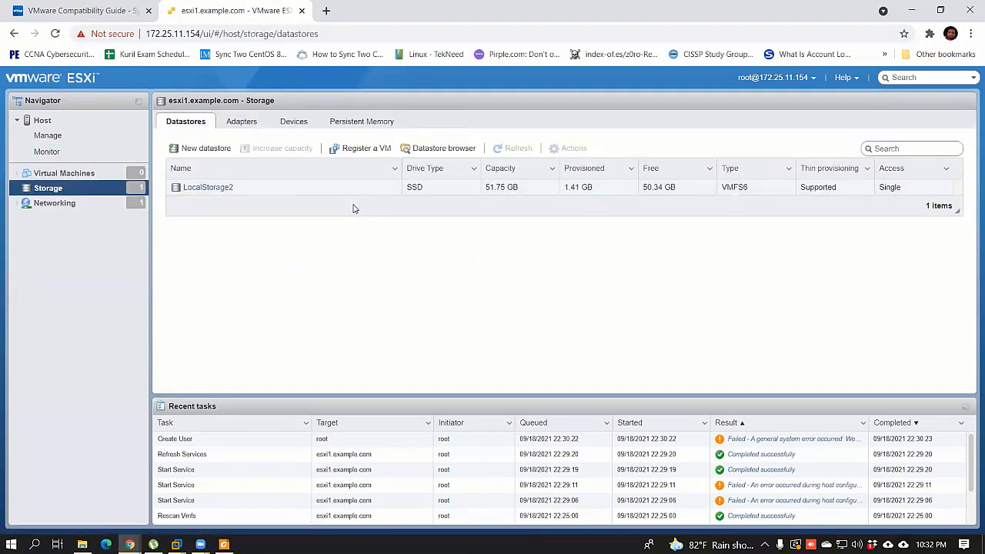
pyautogui.click(48, 204)
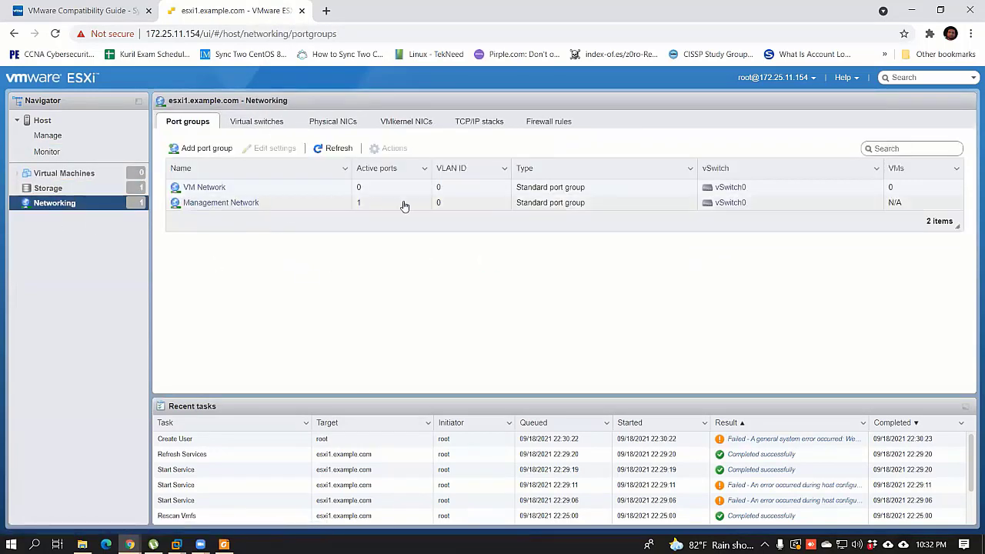
# Step: Review networking's physical adapters, virtual switches, firewall rules and port groups
pyautogui.click(333, 123)
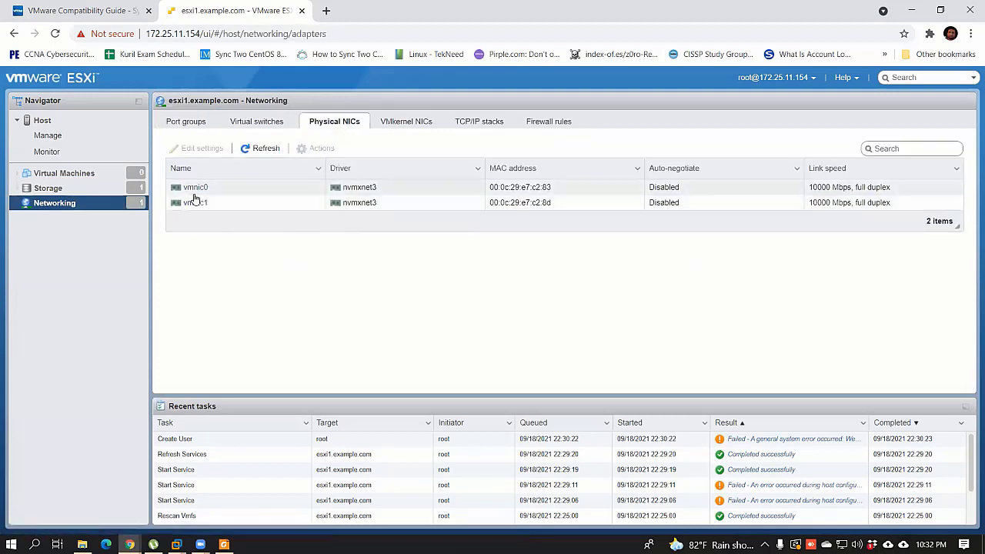
pyautogui.click(271, 131)
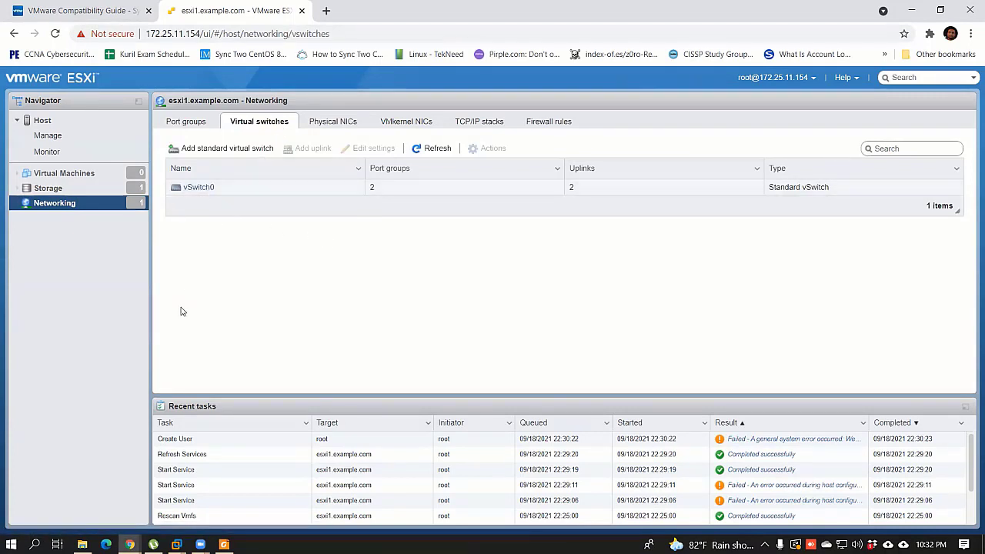
pyautogui.click(549, 121)
pyautogui.click(193, 125)
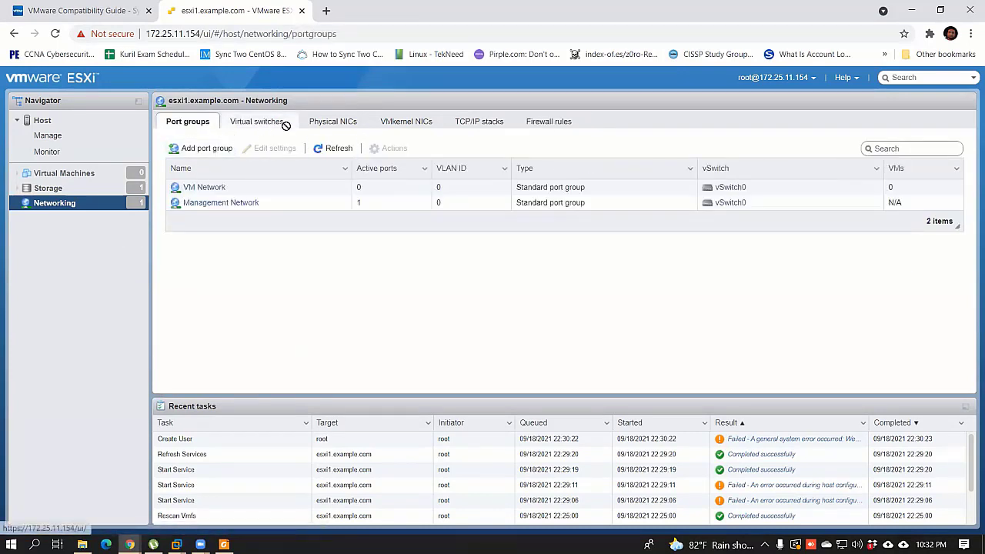
pyautogui.click(275, 123)
pyautogui.click(338, 124)
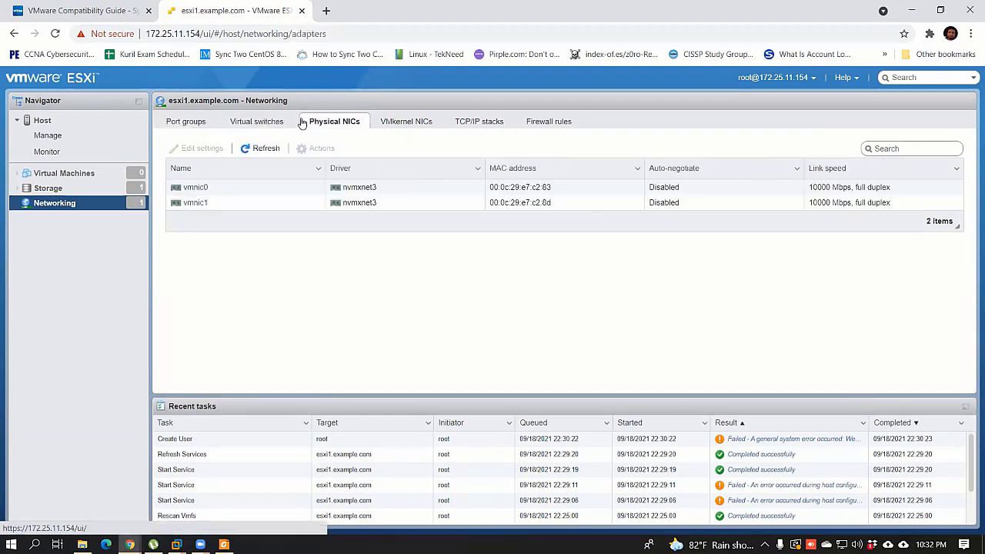
pyautogui.click(260, 123)
# Step: Check the VM list and storage adapters, devices and persistent memory, ending on Datastores
pyautogui.click(80, 189)
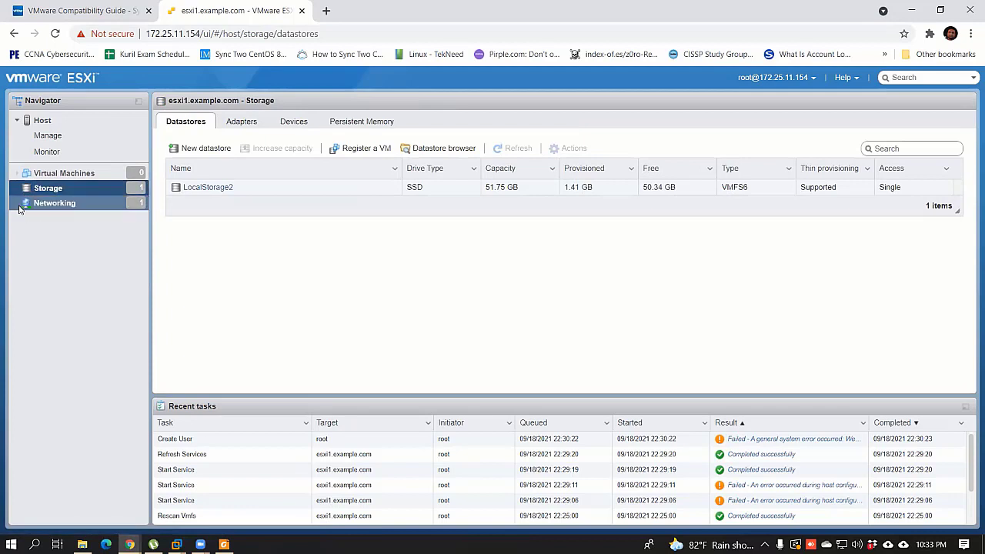
pyautogui.click(64, 174)
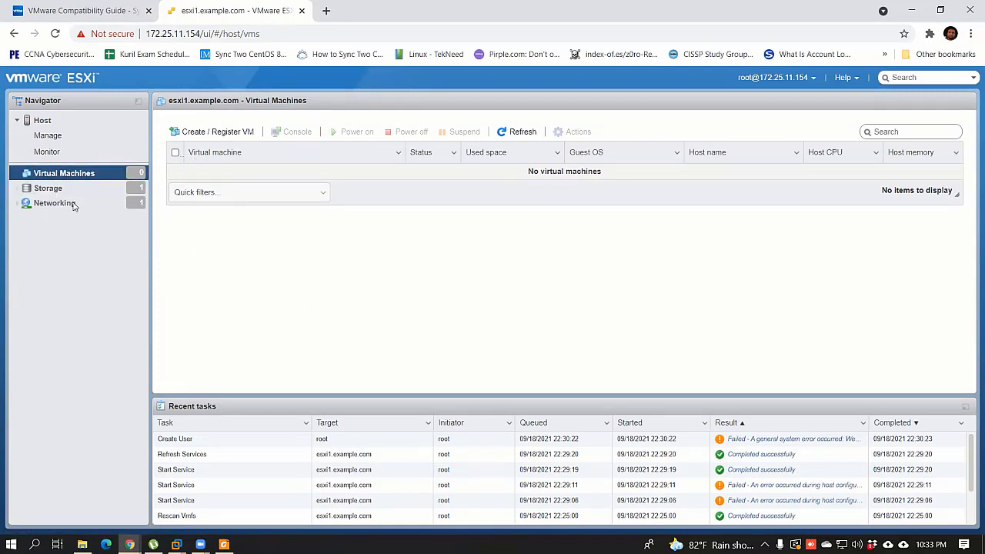
pyautogui.click(54, 188)
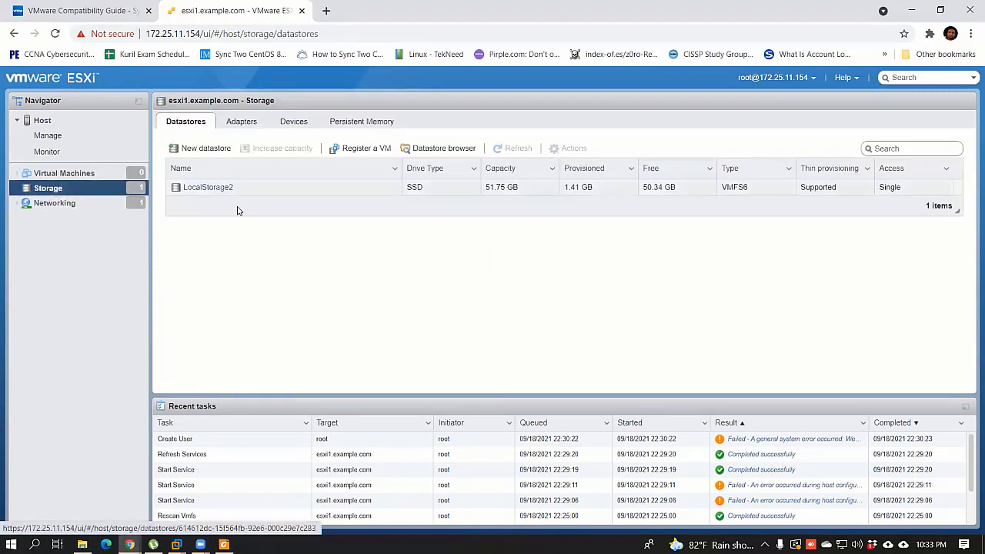
pyautogui.click(60, 192)
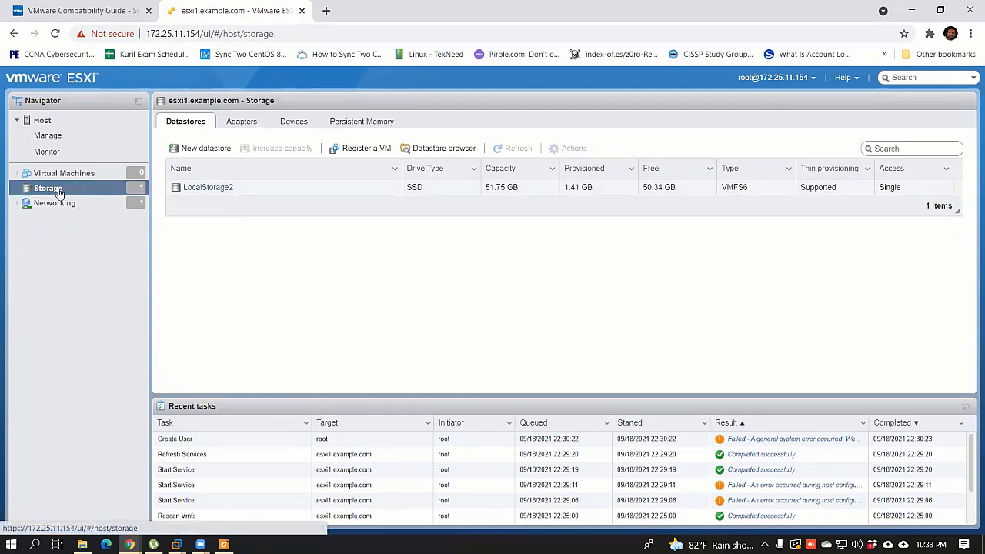
pyautogui.click(245, 123)
pyautogui.click(294, 123)
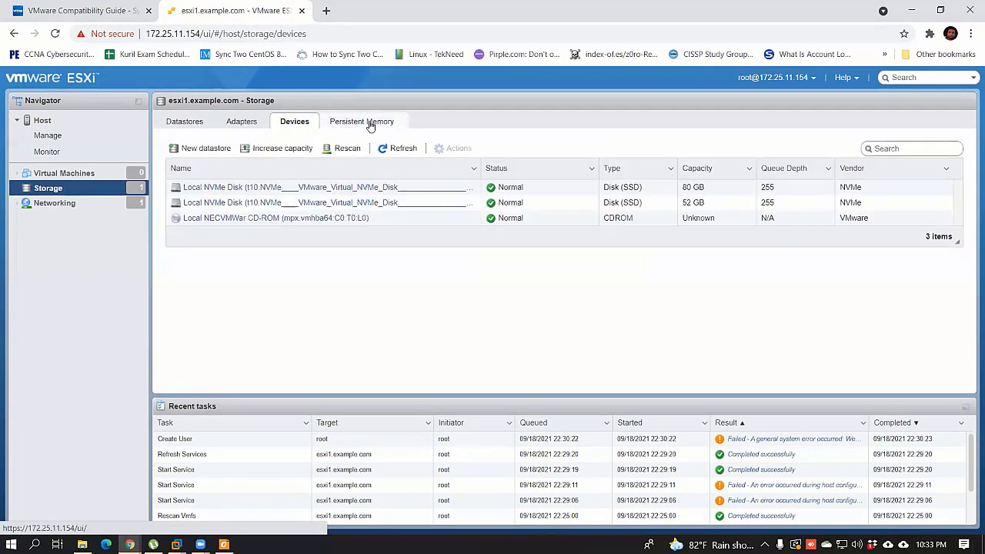
pyautogui.click(370, 123)
pyautogui.click(189, 123)
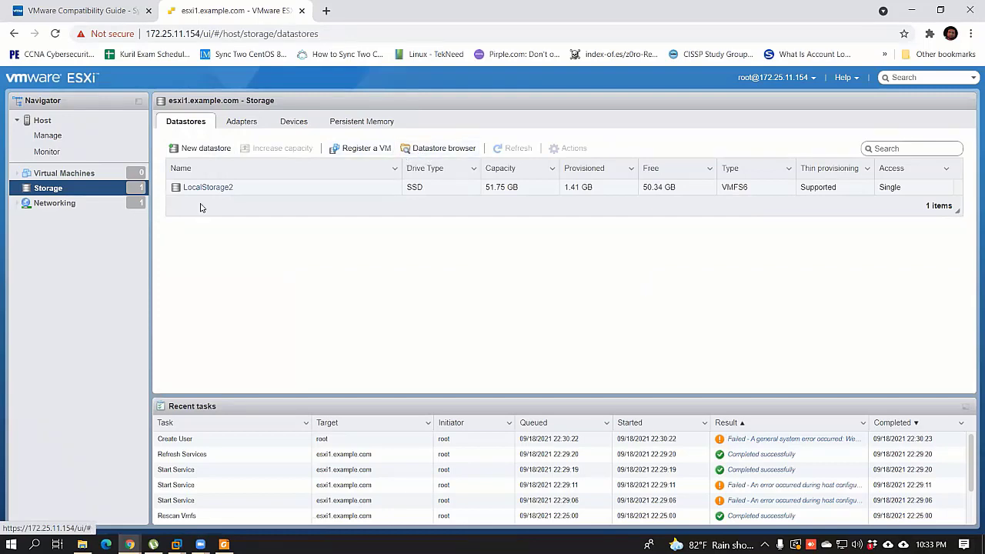
# Step: In the LocalStorage2 datastore browser, create a directory named ISO and select it
pyautogui.click(443, 150)
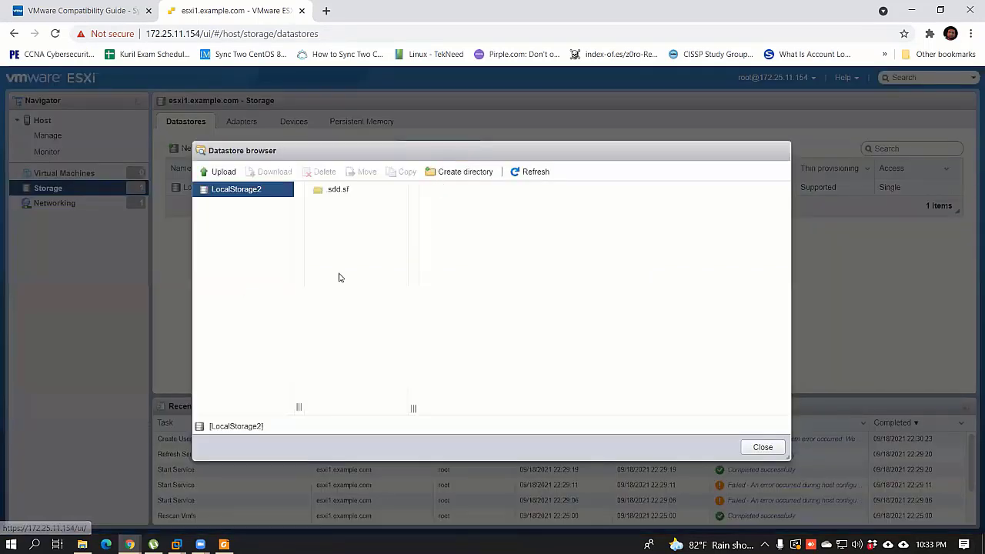
pyautogui.click(452, 172)
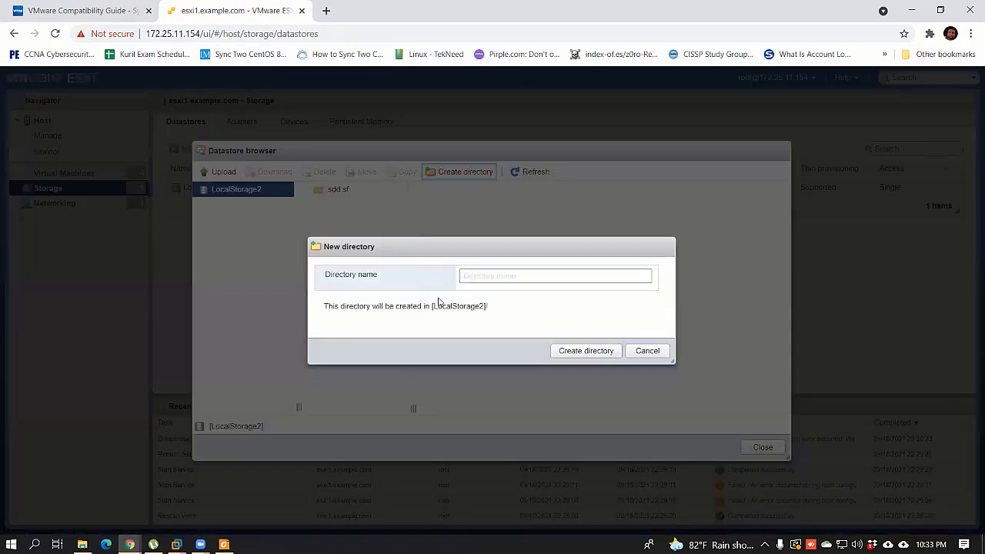
pyautogui.click(508, 276)
pyautogui.write('ISO')
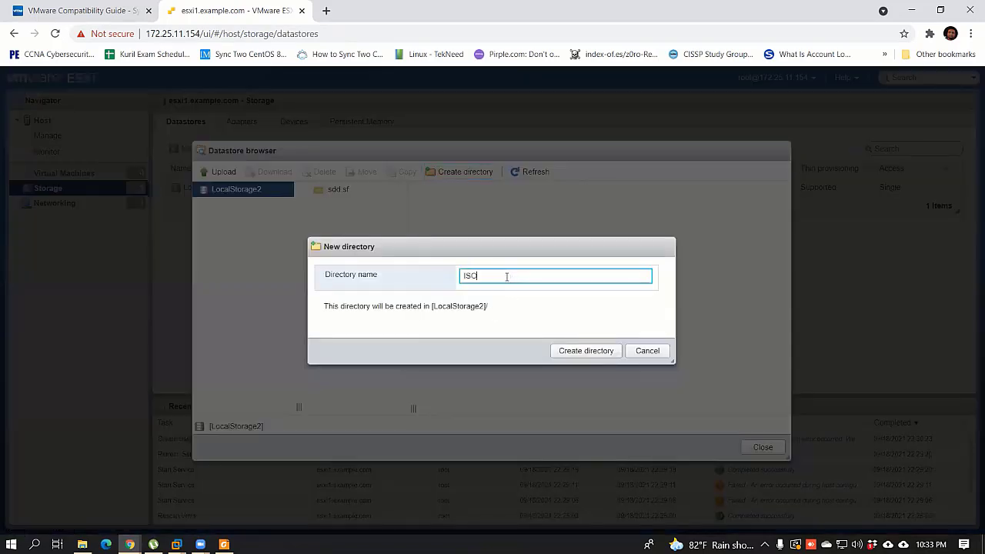
pyautogui.click(589, 351)
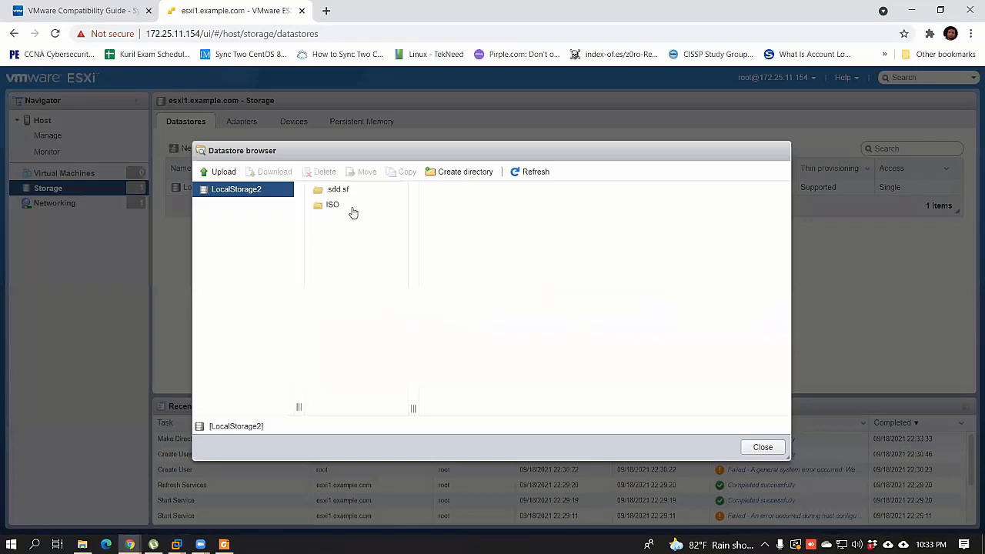
pyautogui.click(337, 208)
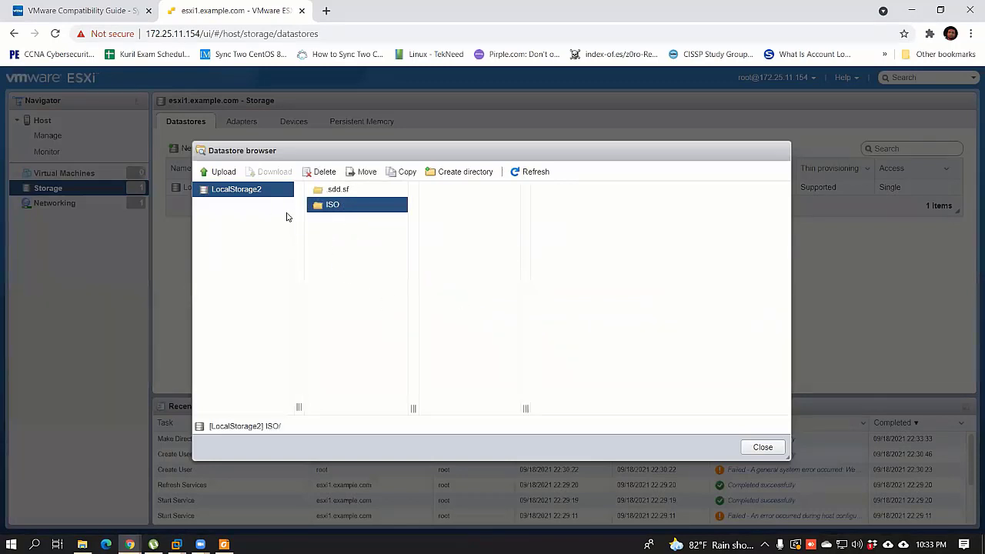
pyautogui.click(332, 217)
# Step: Start an upload into the ISO folder and browse the local drives, settling on Software (D:)
pyautogui.click(222, 171)
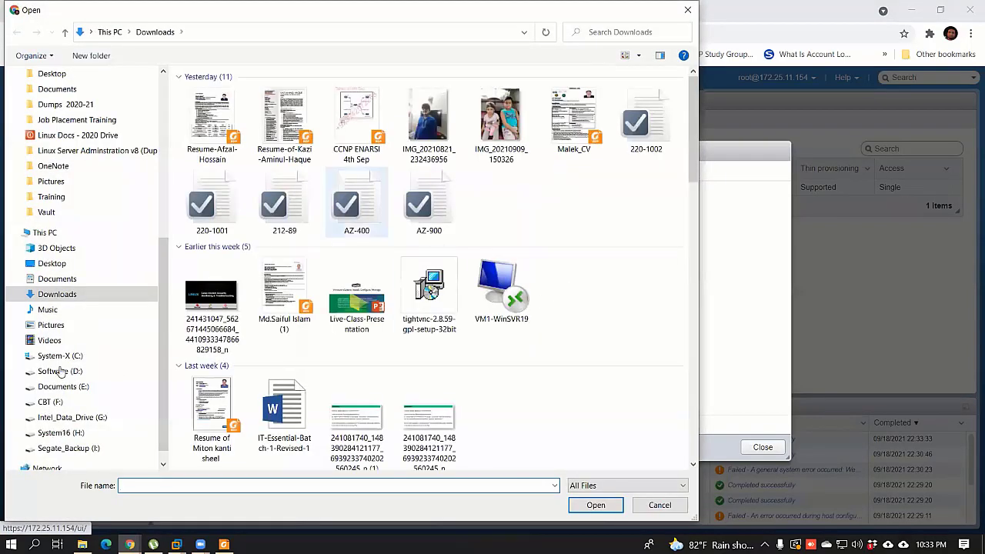
pyautogui.click(61, 372)
pyautogui.click(249, 126)
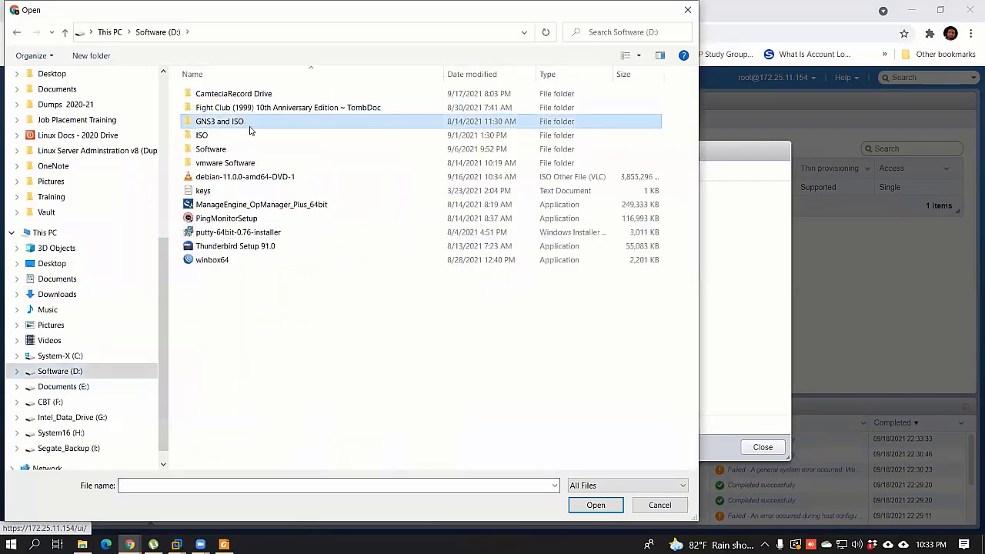
pyautogui.doubleClick(251, 127)
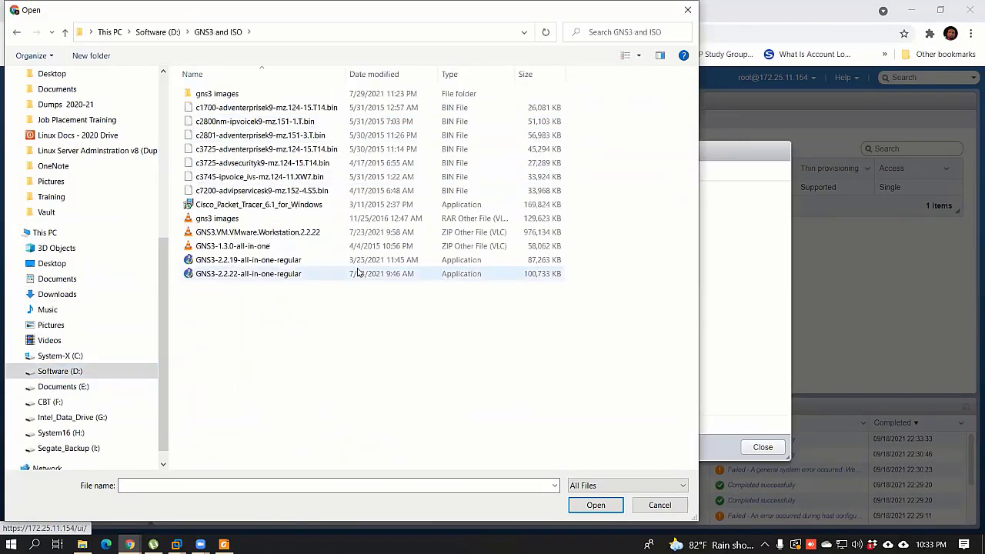
pyautogui.click(78, 432)
pyautogui.click(68, 389)
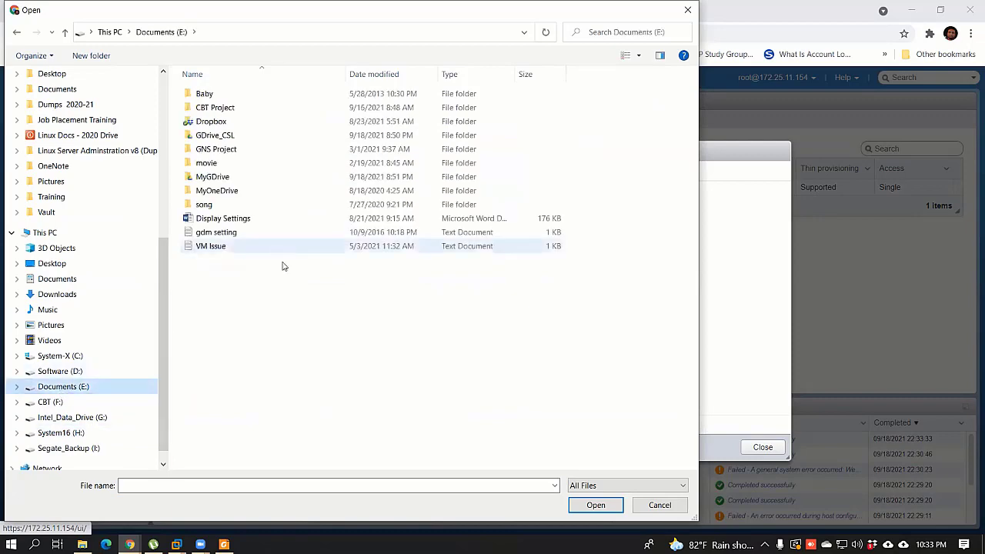
pyautogui.click(66, 372)
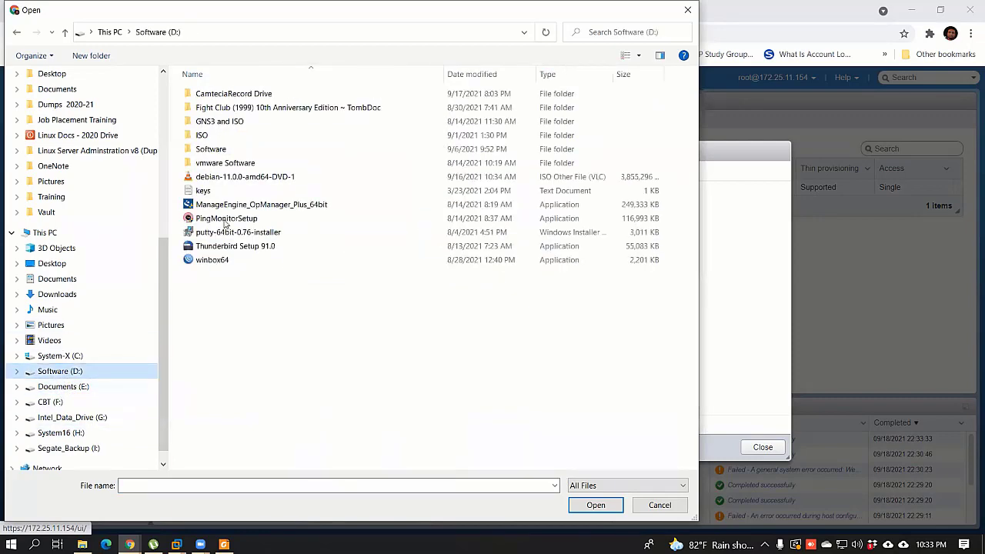
# Step: Open Software (D:)\ISO and choose the CentOS-7-x86_64-Minimal-1908 image
pyautogui.click(223, 134)
pyautogui.doubleClick(224, 135)
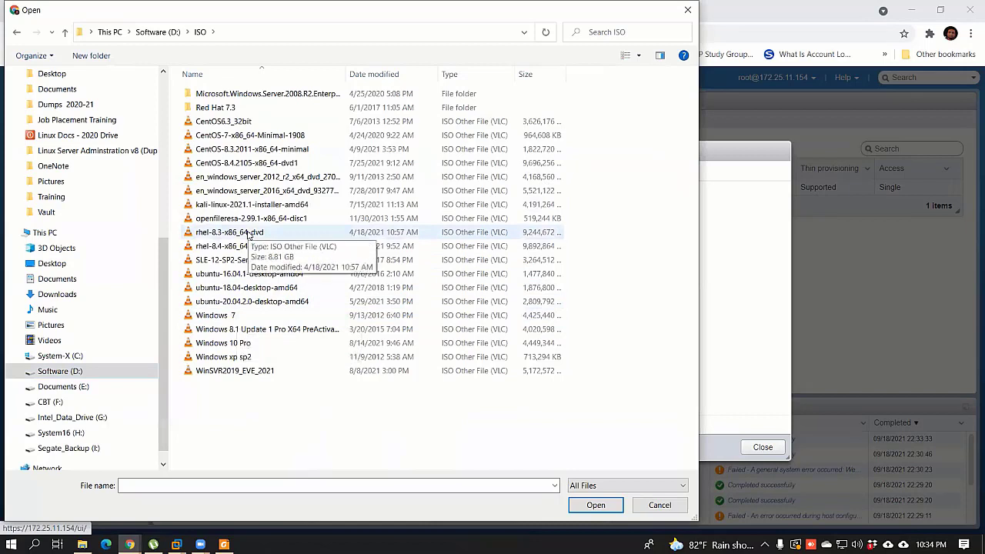
pyautogui.click(235, 357)
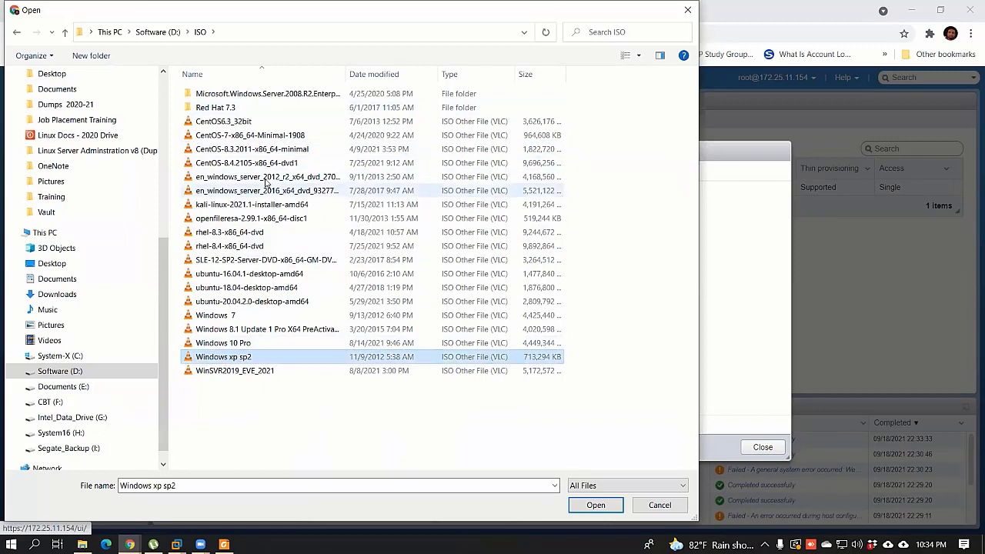
pyautogui.click(262, 137)
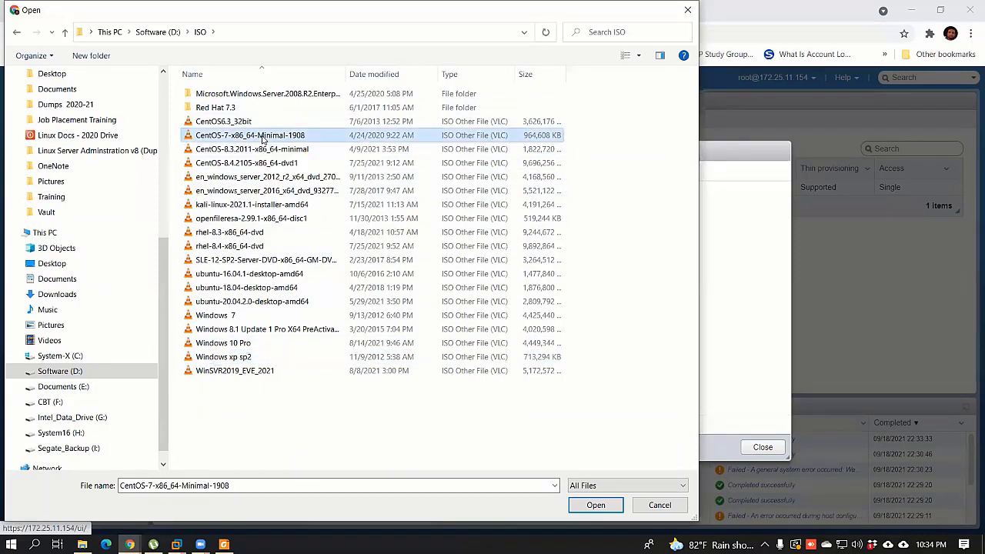
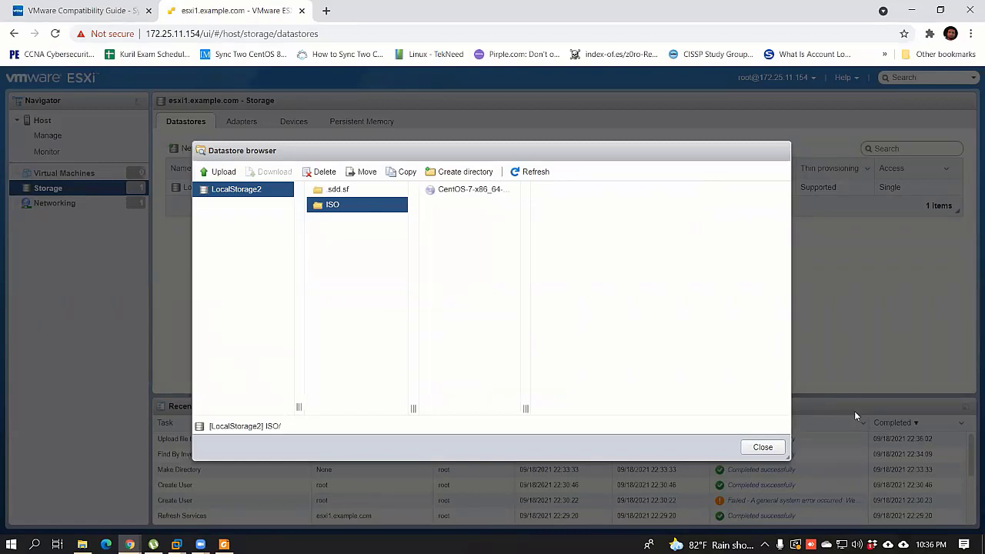
# Step: Close the datastore browser and dismiss the SSH and evaluation-licence warnings on the host summary
pyautogui.click(761, 447)
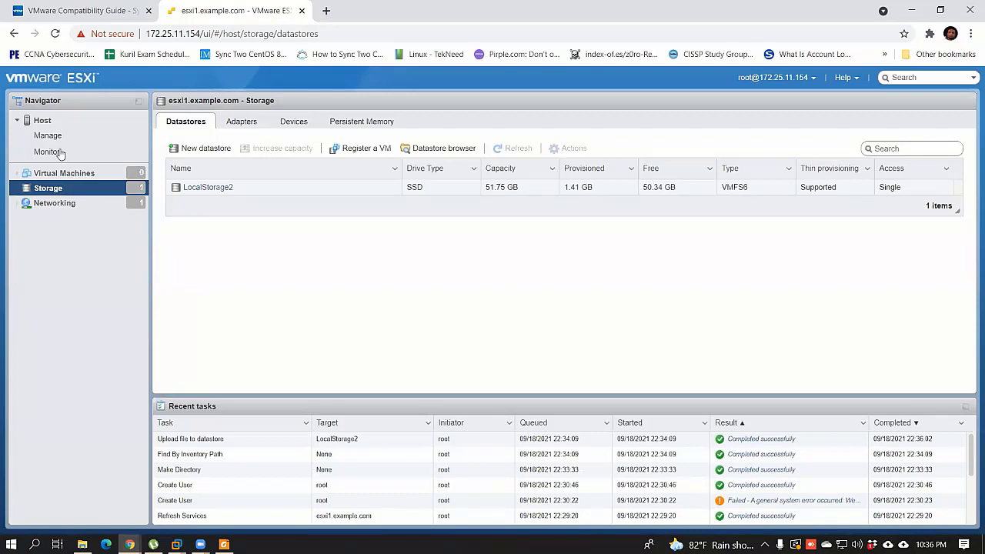
pyautogui.click(43, 121)
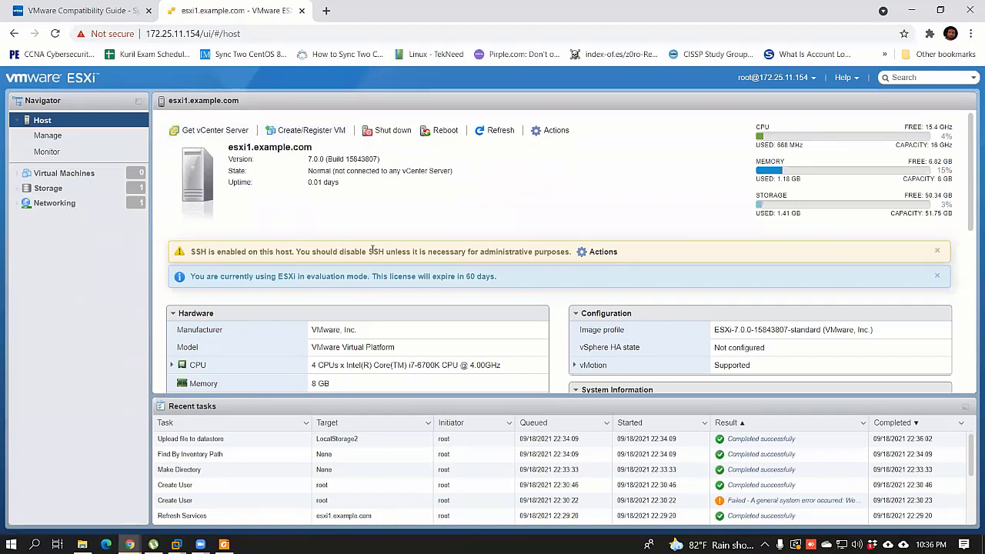
pyautogui.click(937, 251)
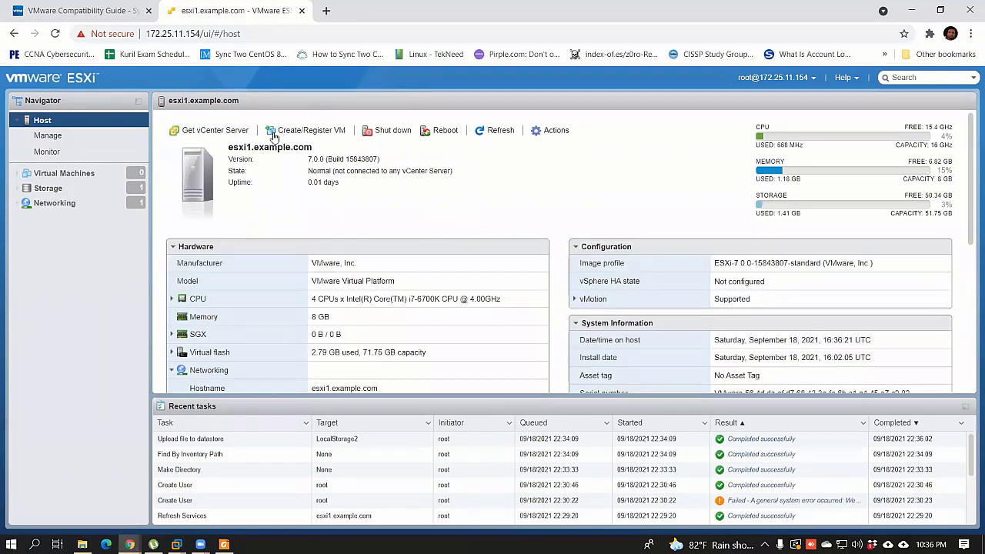
# Step: Open and cancel the Create/Register VM wizard, then return to the Storage datastores list
pyautogui.click(305, 132)
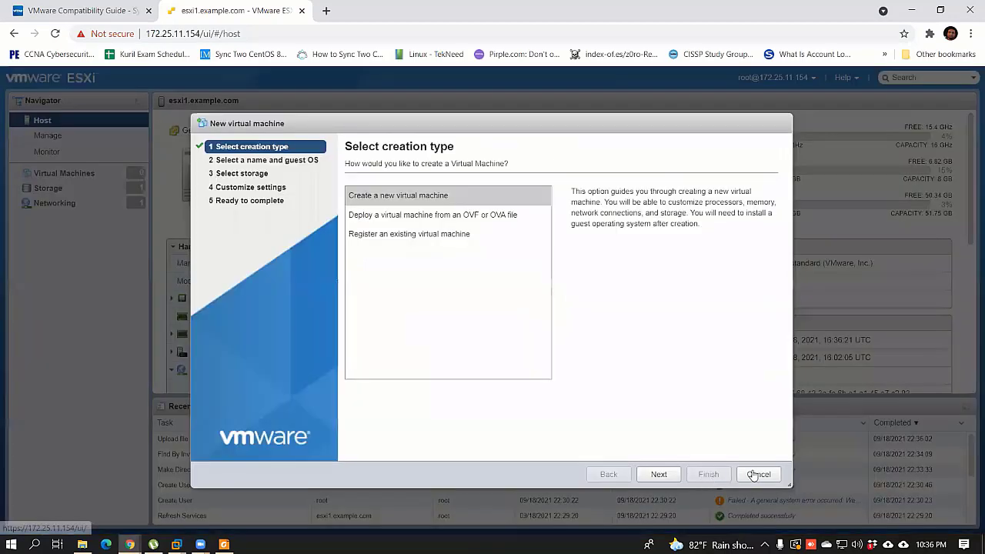
pyautogui.click(75, 173)
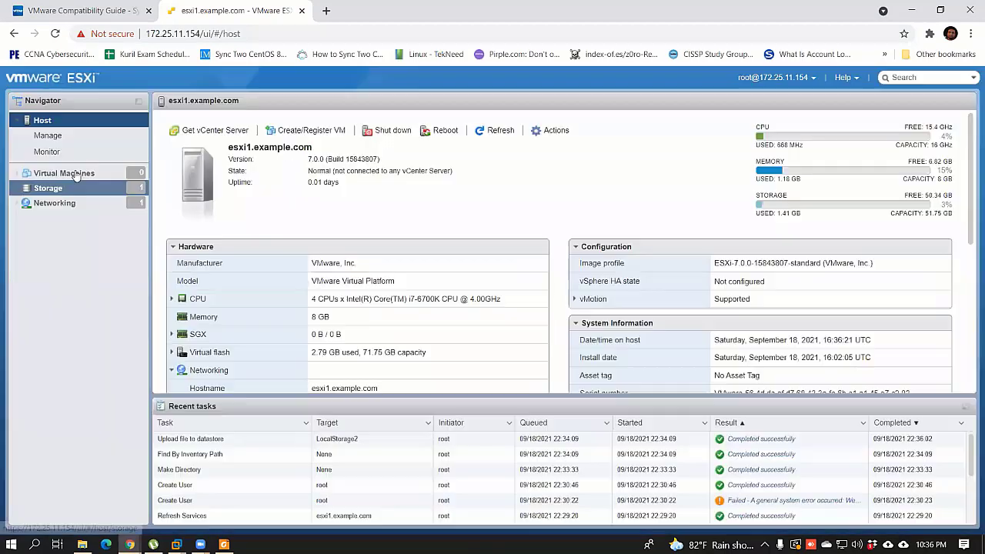
pyautogui.click(147, 177)
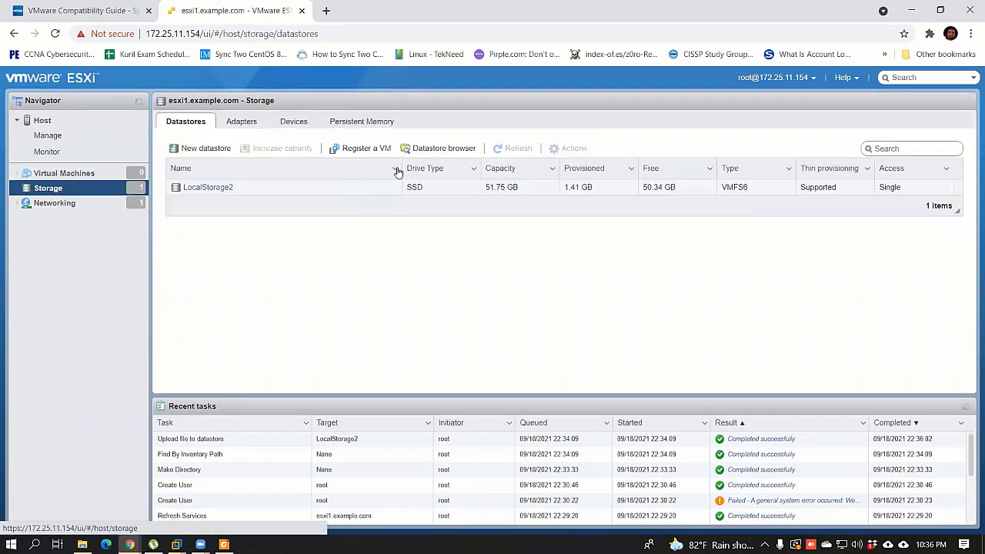
# Step: Upload cetos-7.2 from the D:\vmware Software folder to the LocalStorage2 datastore
pyautogui.click(444, 148)
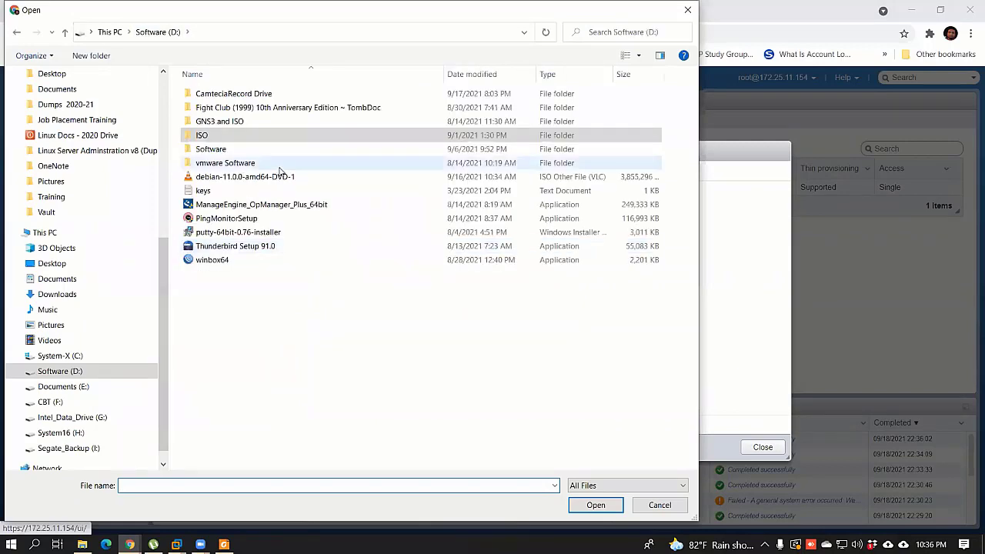
pyautogui.doubleClick(225, 163)
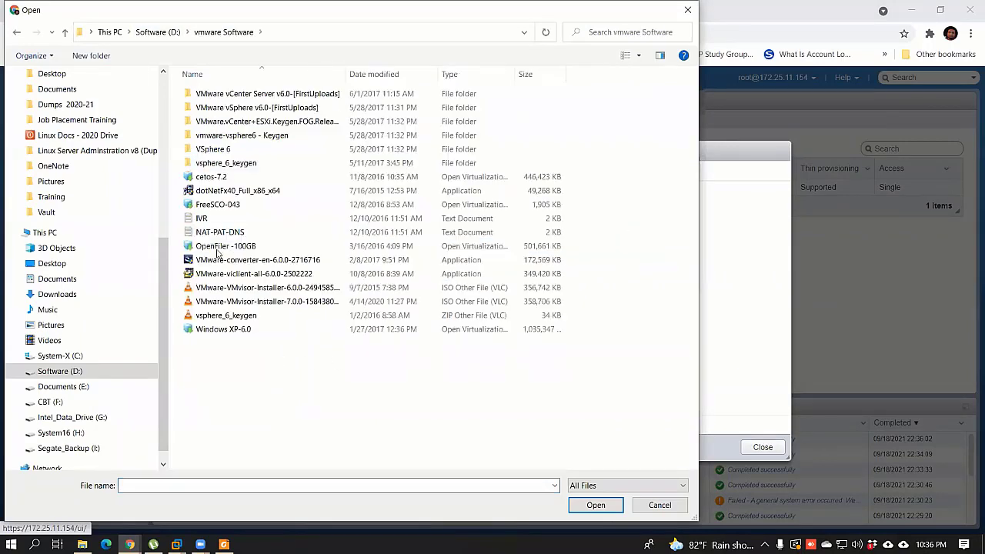
pyautogui.click(224, 178)
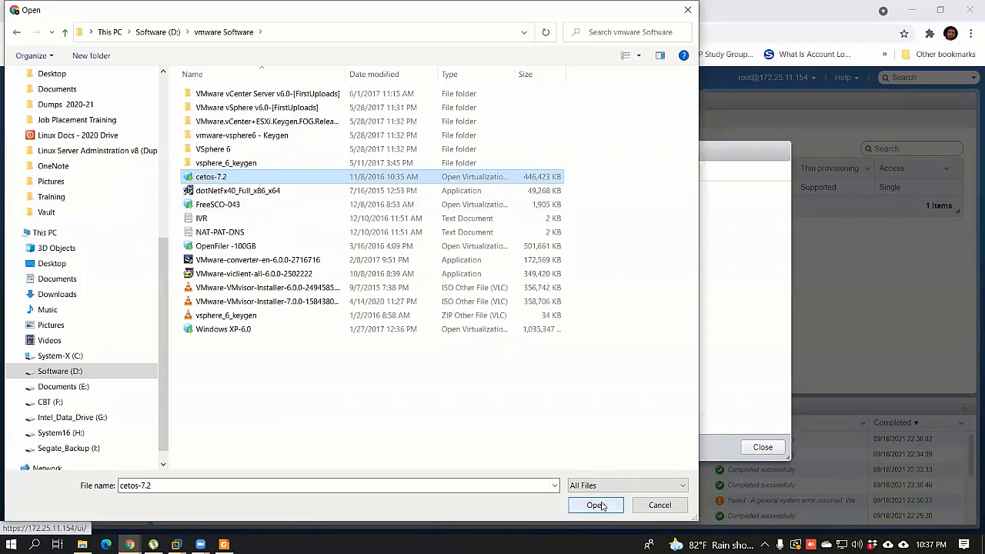
pyautogui.click(597, 505)
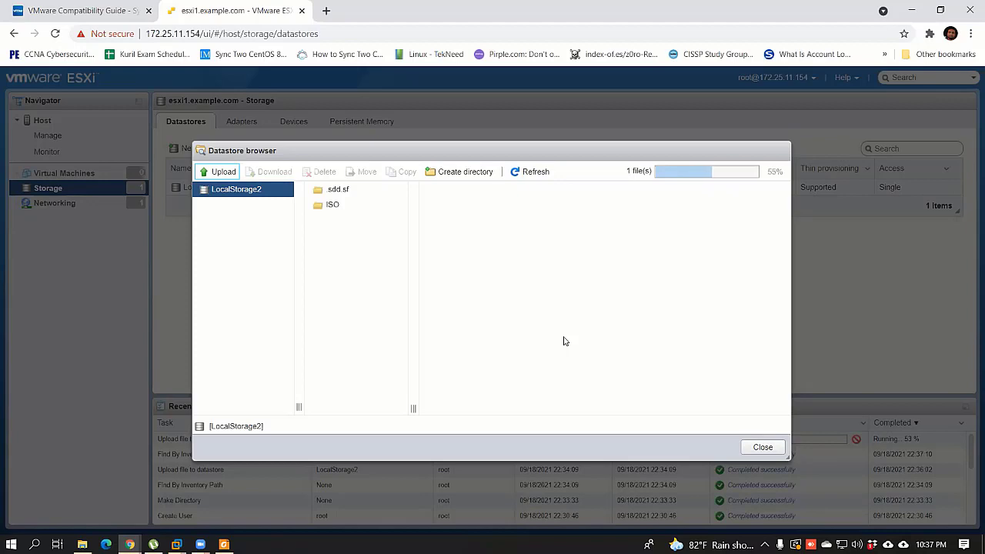
pyautogui.click(85, 10)
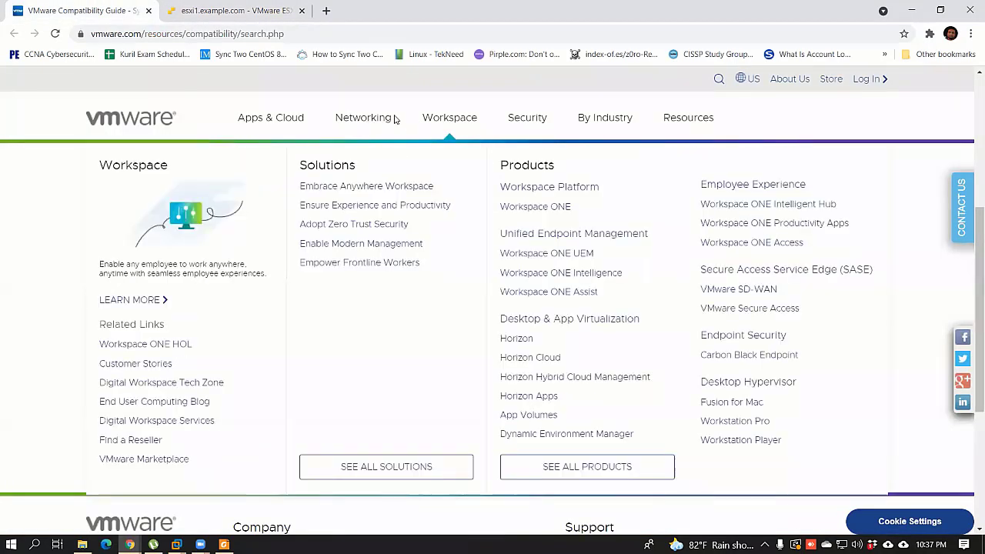
# Step: Browse the VMware Compatibility Guide's top navigation product menus
pyautogui.moveTo(396, 121)
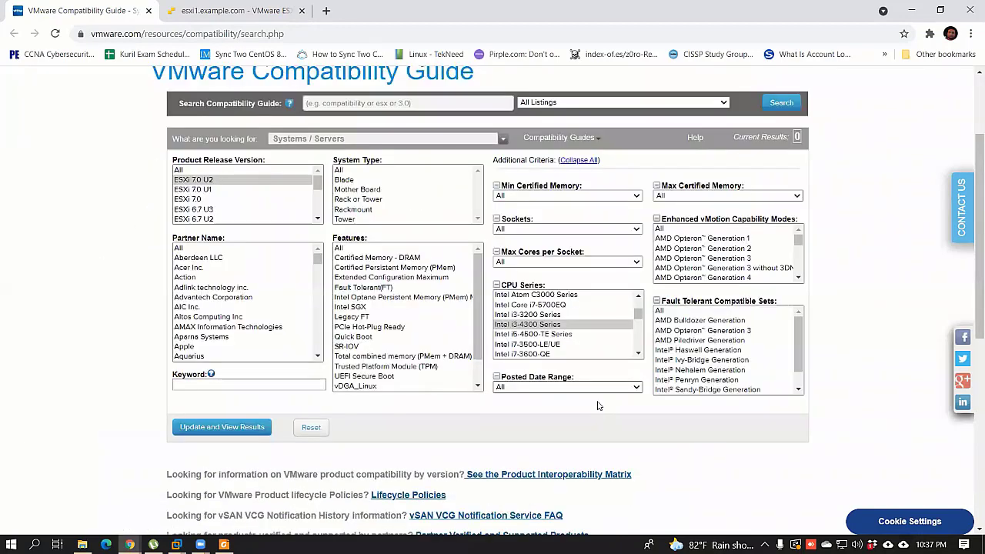
pyautogui.scroll(1, 316, 121)
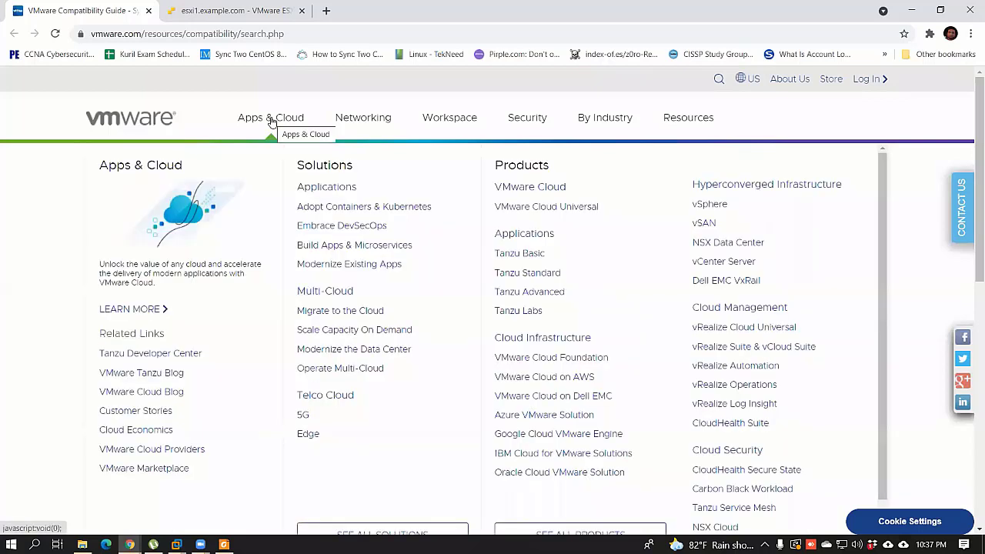
pyautogui.moveTo(360, 119)
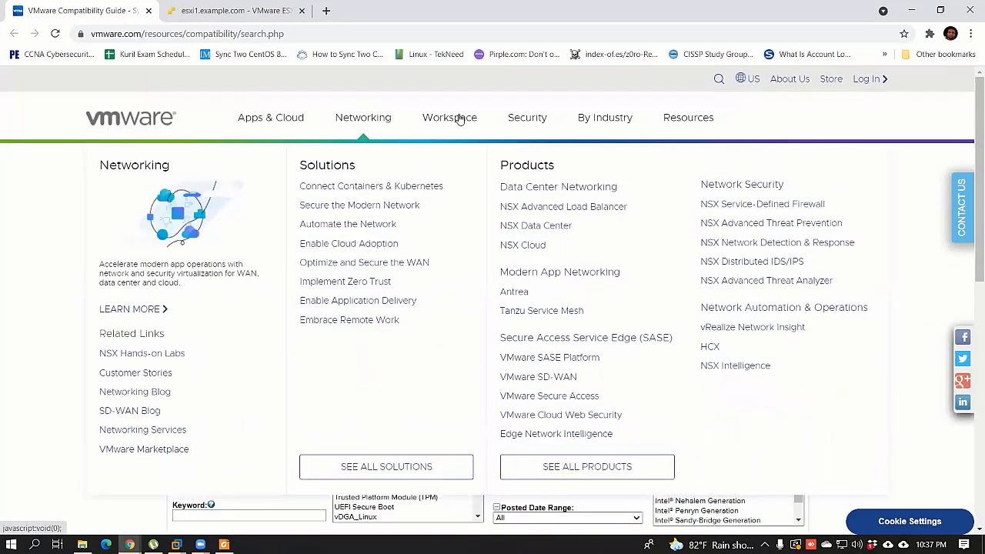
pyautogui.moveTo(459, 119)
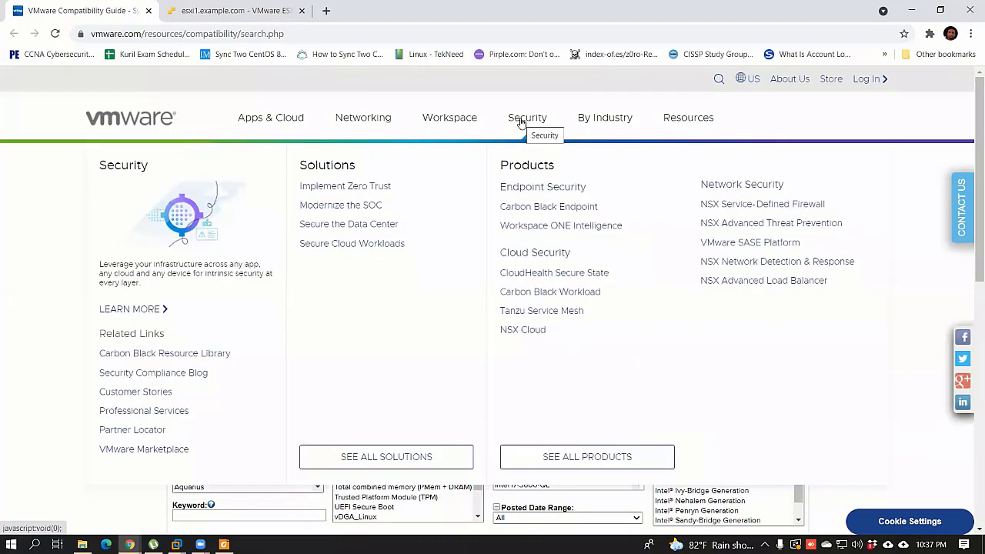
pyautogui.moveTo(268, 125)
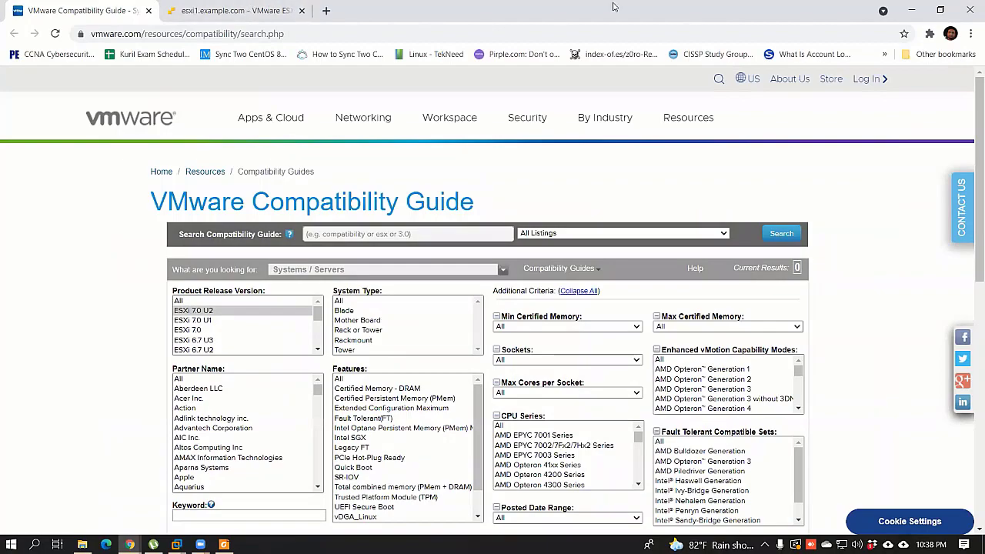
# Step: Minimize and restore Chrome, then return to the esxi1 Host Client tab
pyautogui.press('super+d')
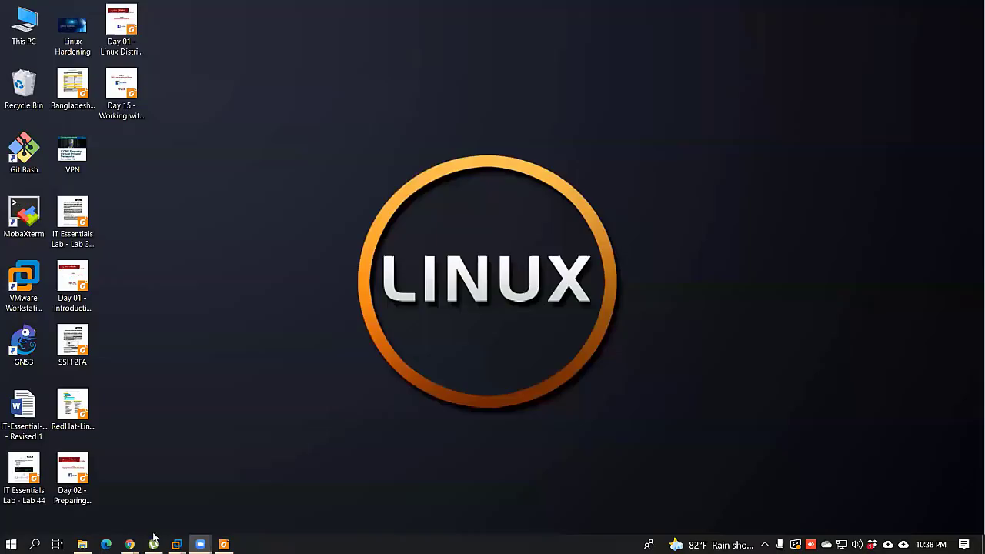
pyautogui.click(130, 543)
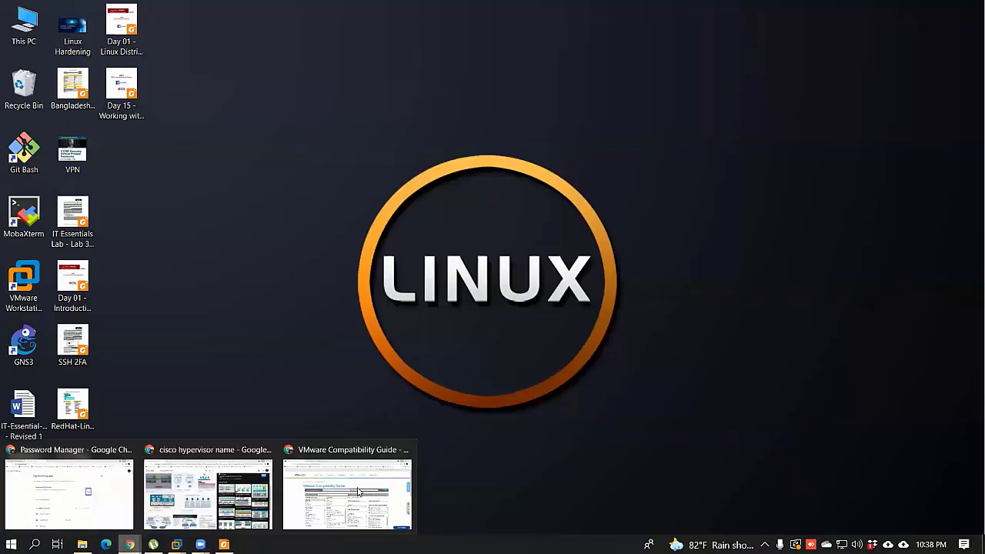
pyautogui.press('super+d')
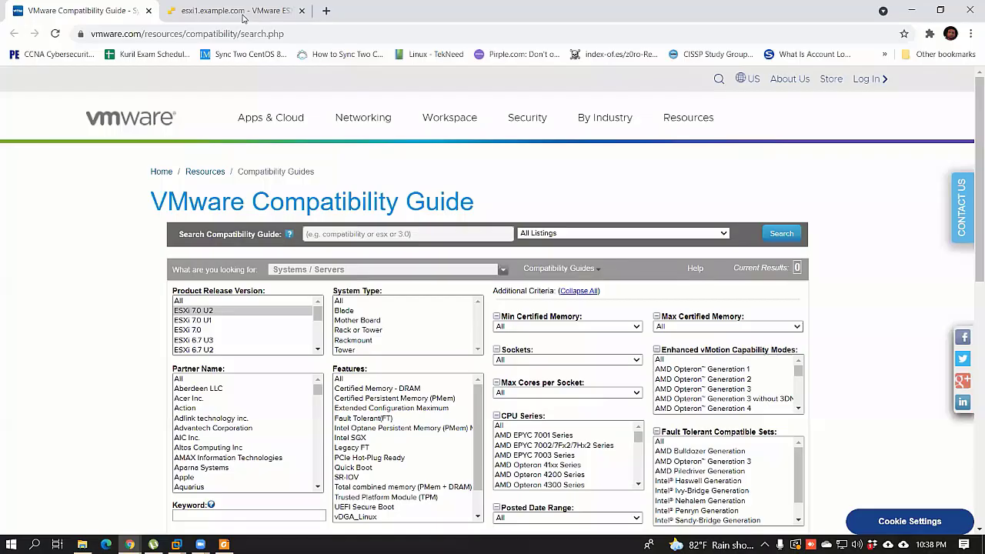
pyautogui.hotkey('ctrl', 'Tab')
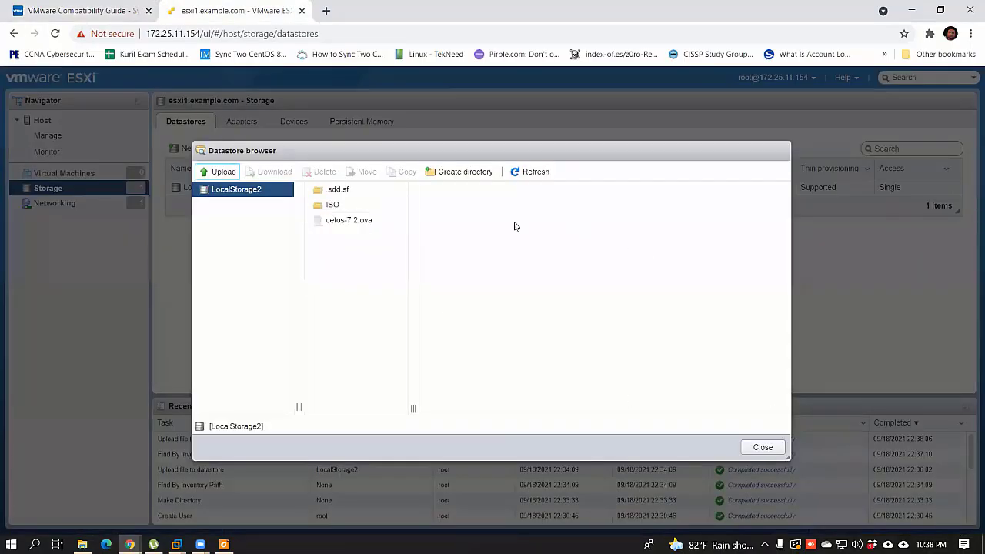
# Step: From Virtual Machines, start a new VM using Deploy from OVF/OVA file
pyautogui.press('Escape')
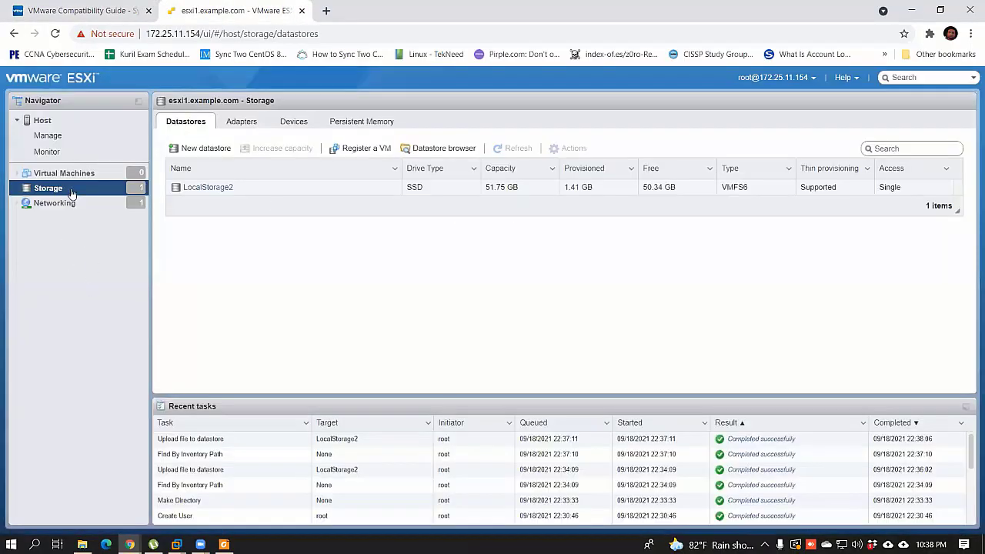
pyautogui.click(115, 177)
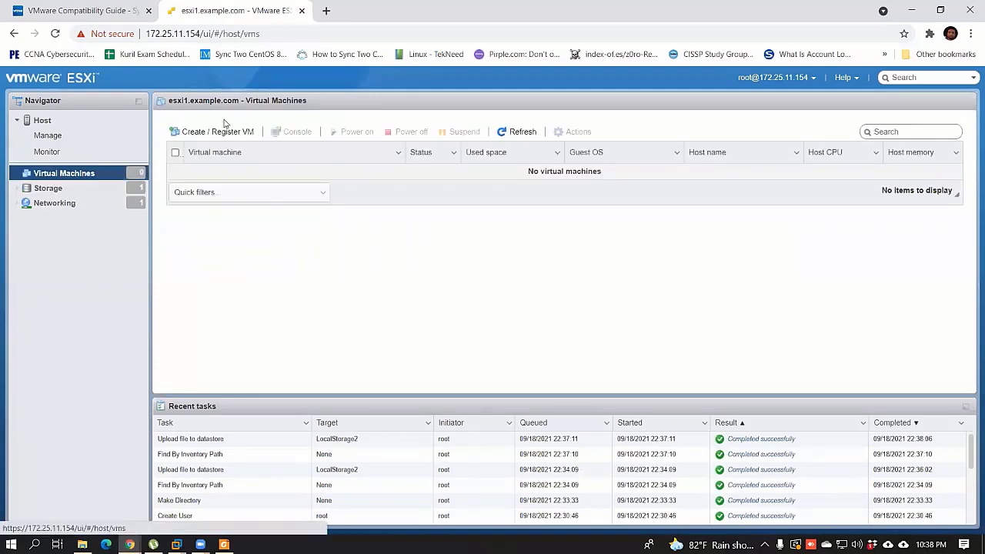
pyautogui.click(208, 136)
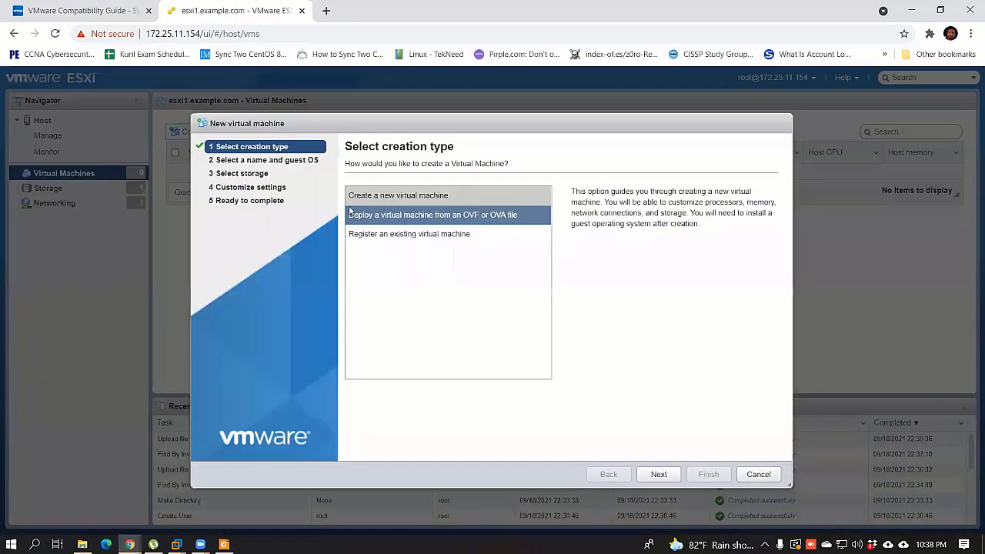
pyautogui.click(399, 199)
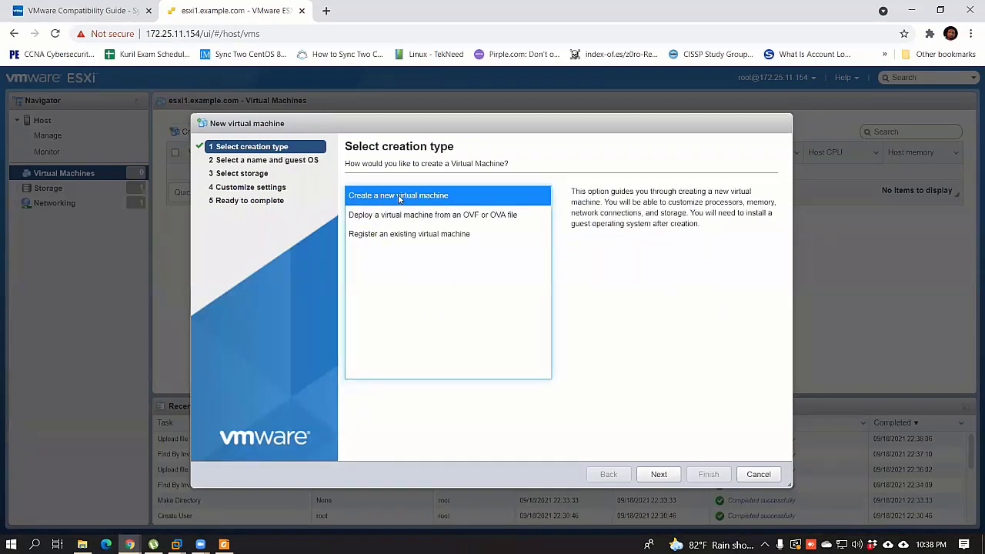
pyautogui.click(437, 216)
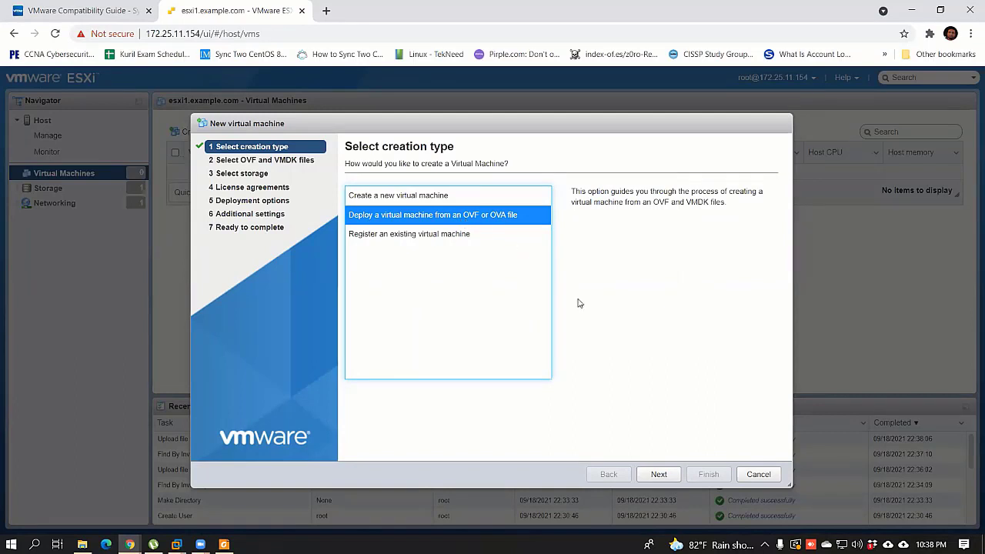
pyautogui.click(656, 474)
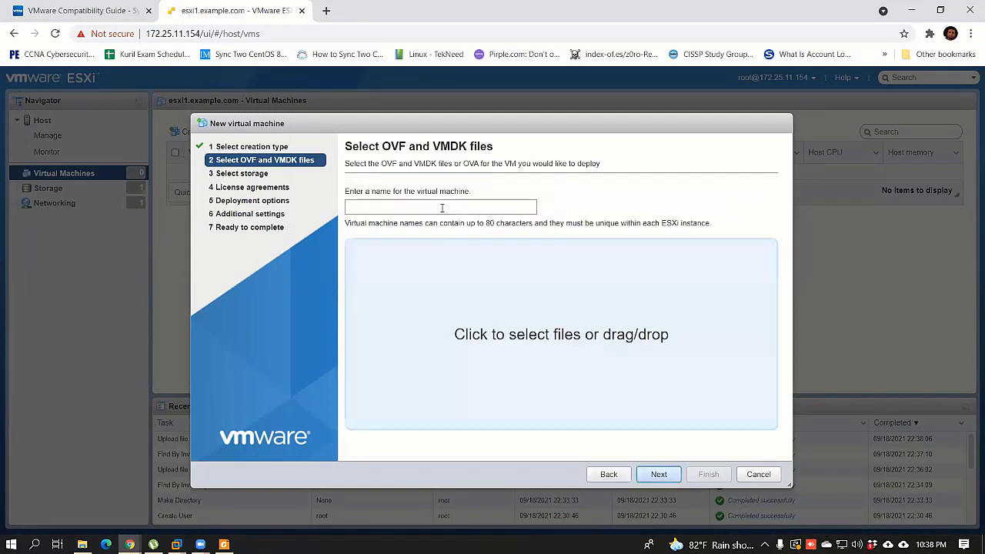
# Step: Name the VM VM2-CentOS7.2, cancel the file picker, and go back to creation type
pyautogui.click(448, 209)
pyautogui.write('V')
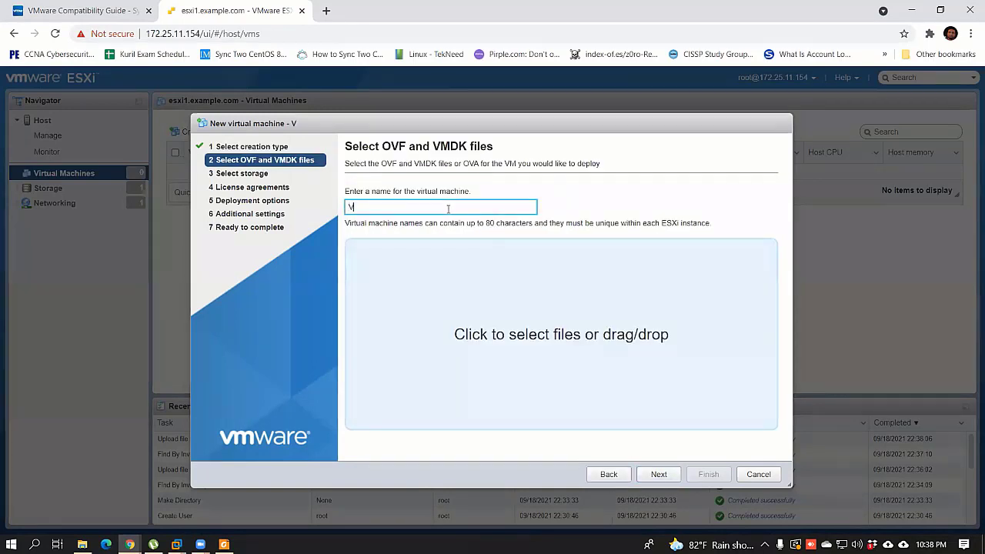
pyautogui.write('M2-CentOS')
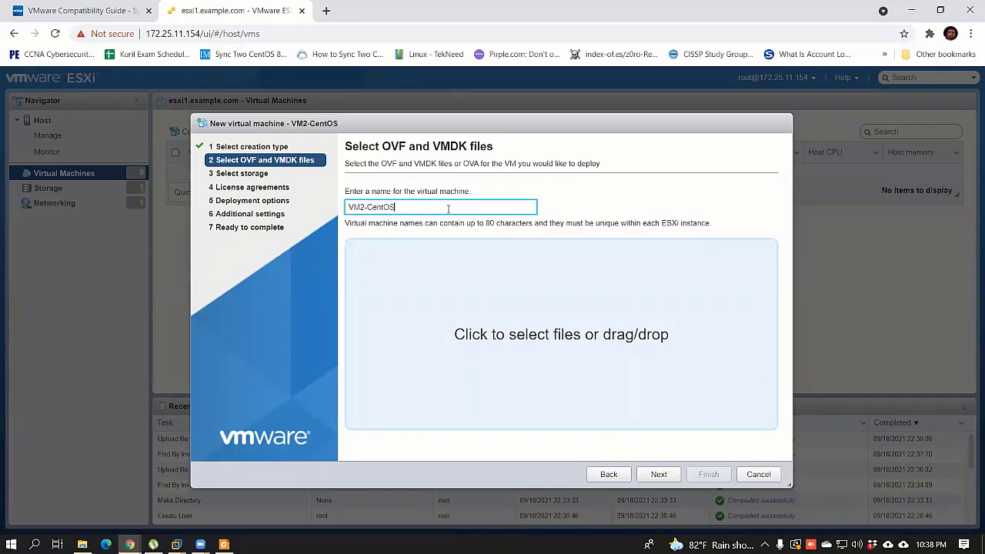
pyautogui.write('7.2')
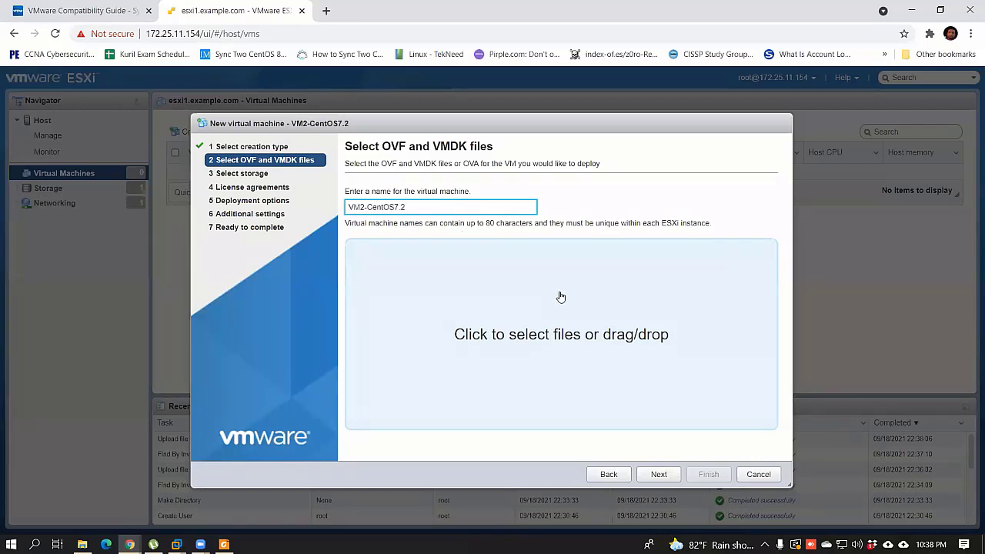
pyautogui.click(516, 417)
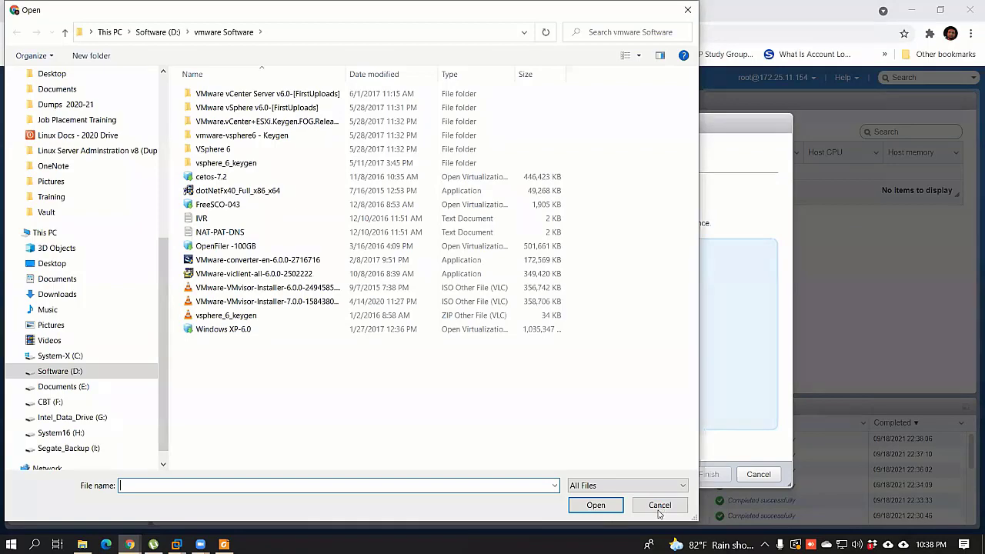
pyautogui.click(659, 505)
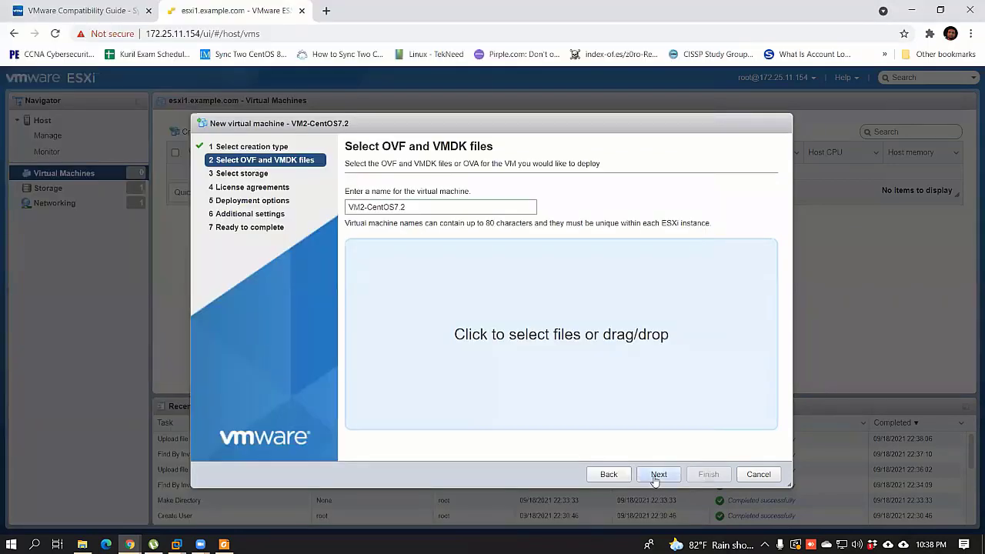
pyautogui.click(609, 474)
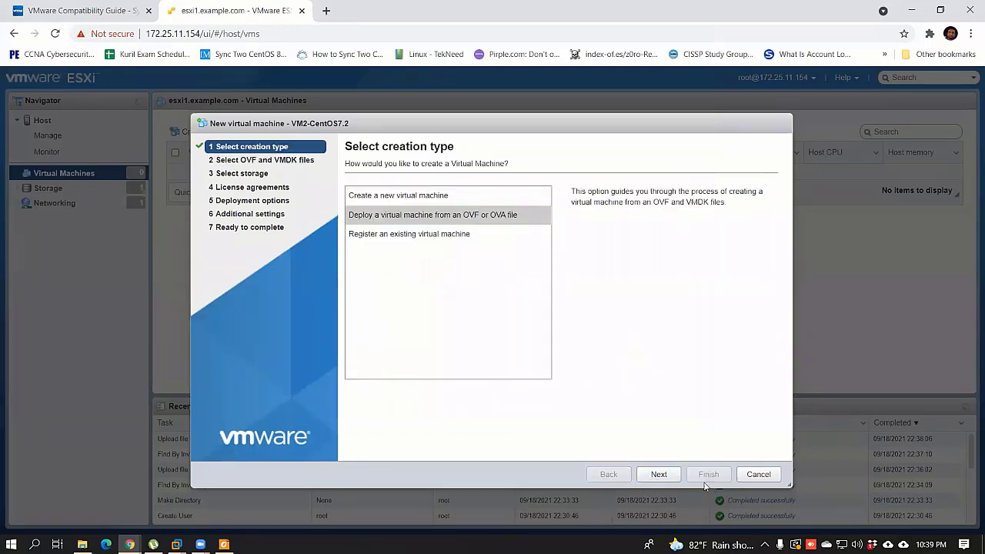
pyautogui.click(433, 218)
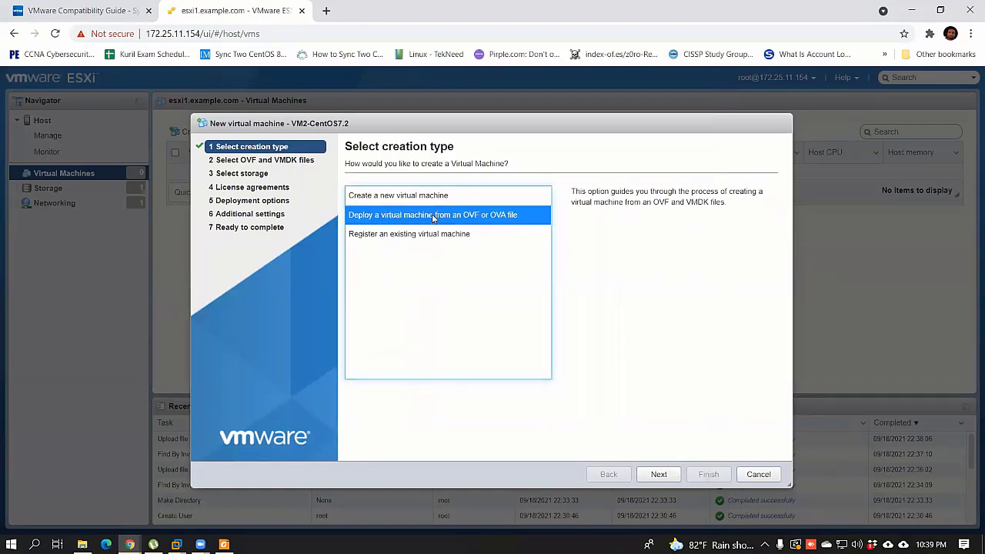
# Step: Cancel the wizard and inspect cetos-7.2.ova in the LocalStorage2 datastore browser
pyautogui.click(768, 476)
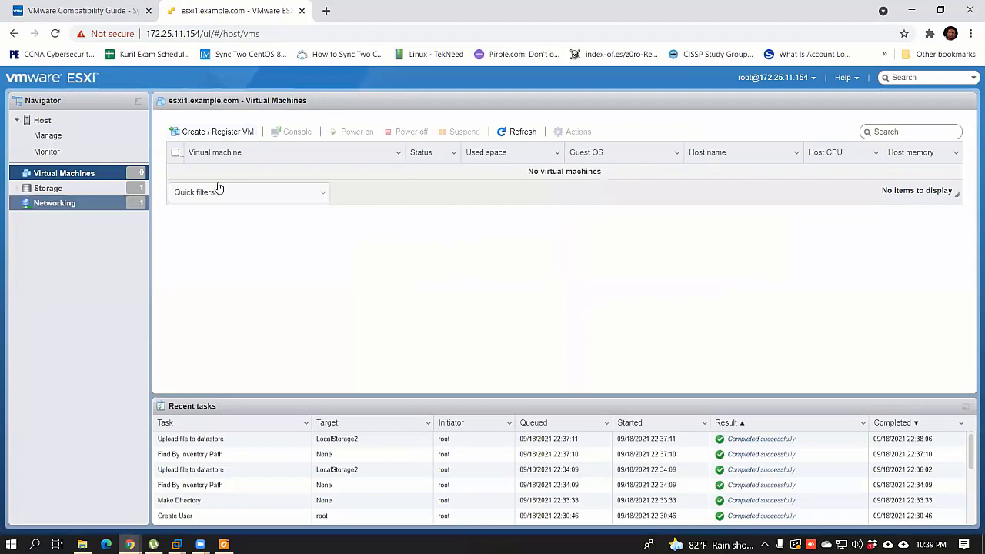
pyautogui.click(65, 189)
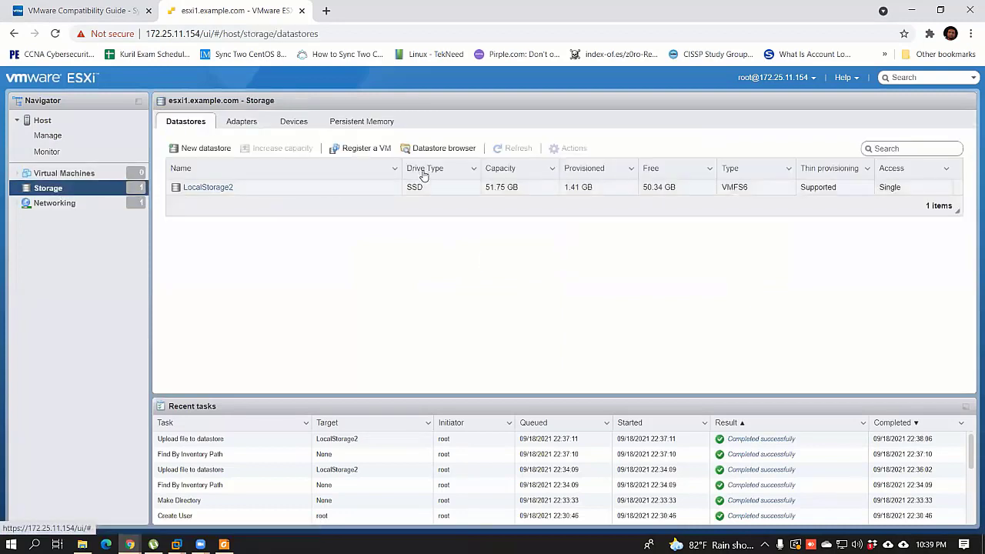
pyautogui.click(255, 192)
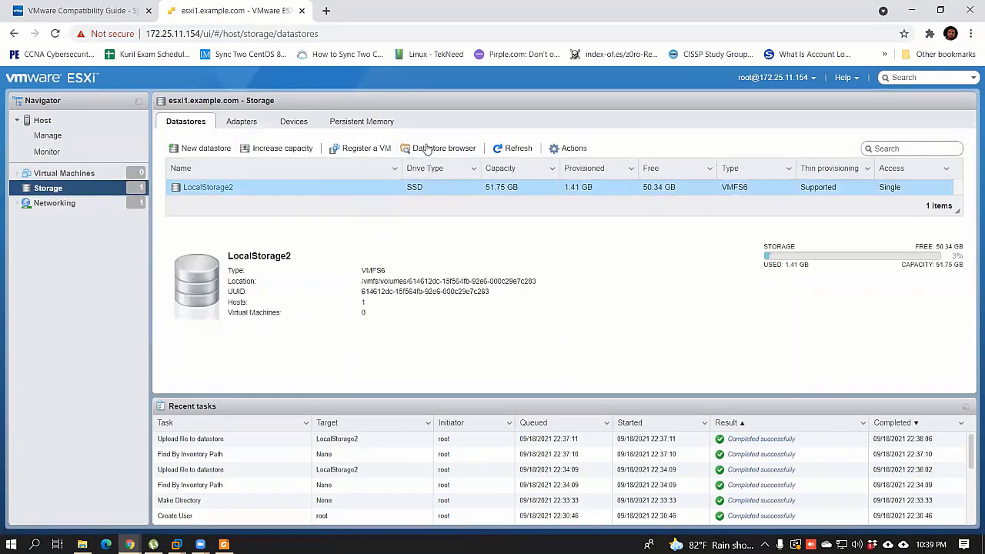
pyautogui.click(428, 148)
pyautogui.click(337, 221)
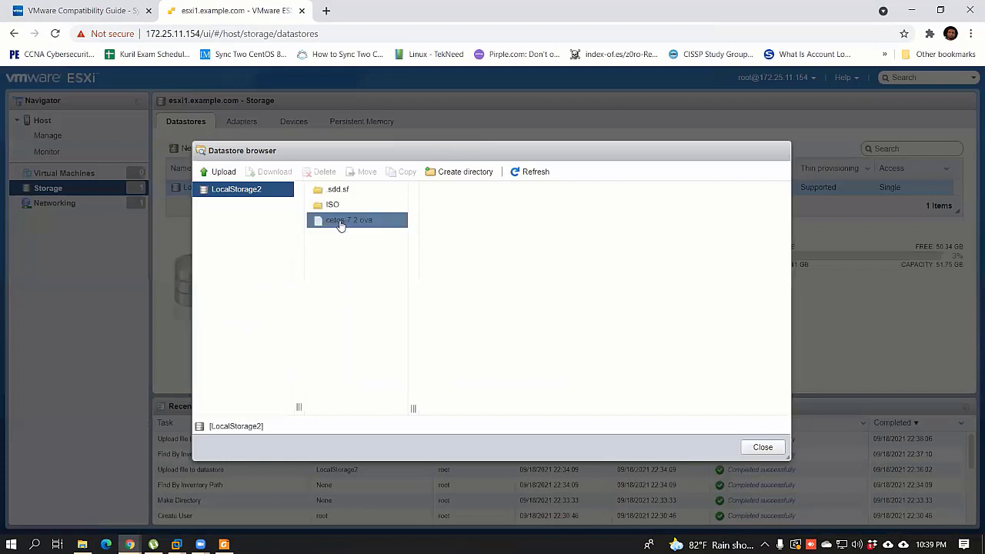
pyautogui.rightClick(341, 224)
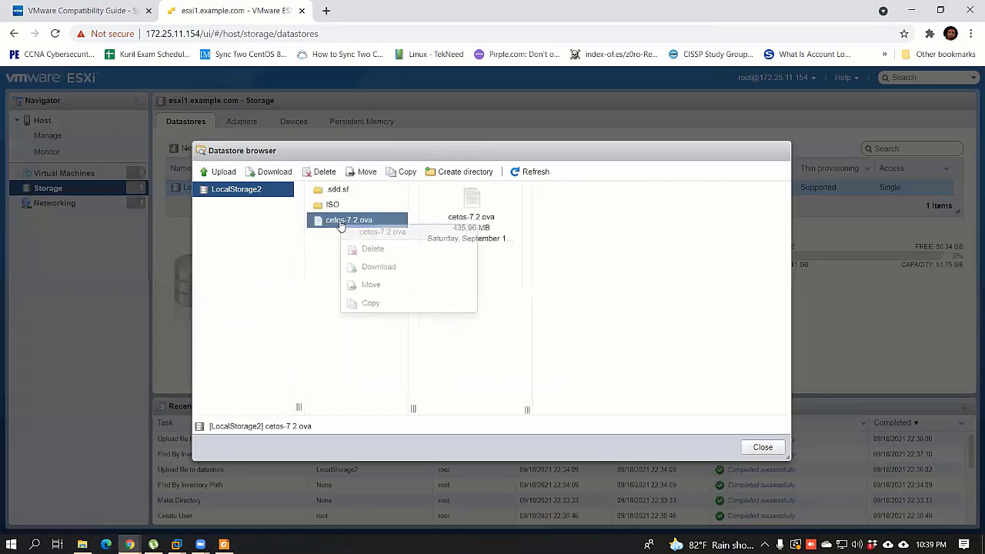
pyautogui.click(477, 215)
pyautogui.click(764, 449)
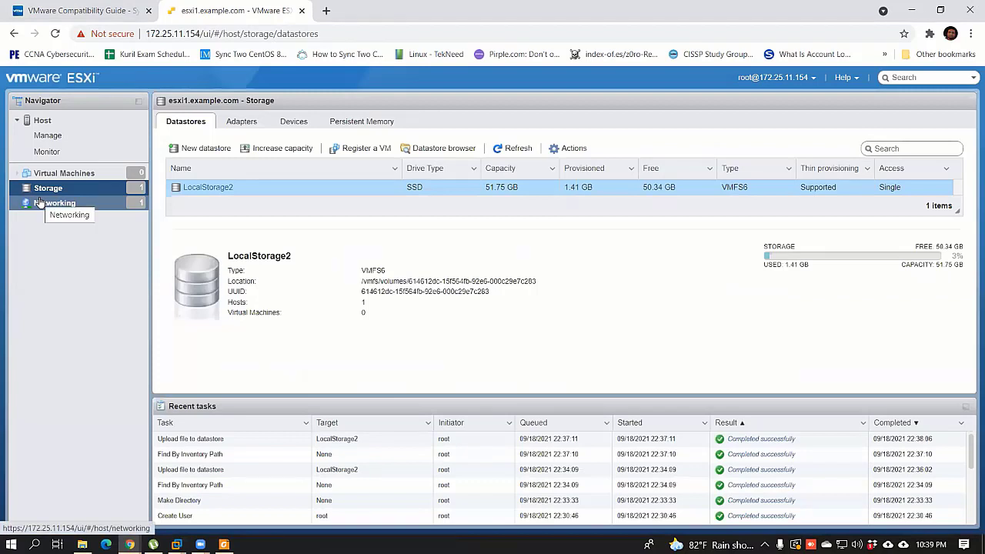
# Step: Move between Storage and Host pages, ending on the empty Virtual Machines list
pyautogui.click(63, 173)
pyautogui.click(48, 188)
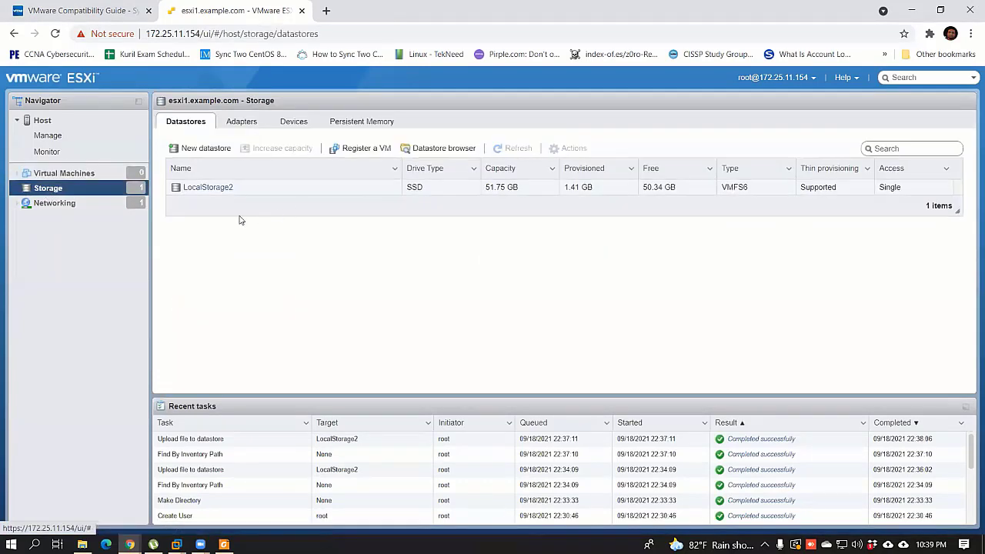
pyautogui.click(56, 135)
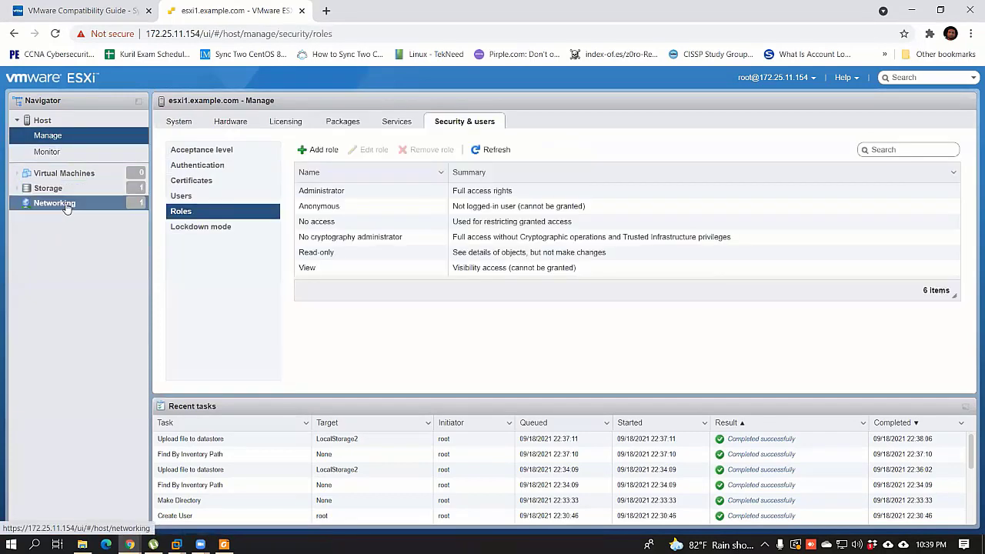
pyautogui.click(64, 173)
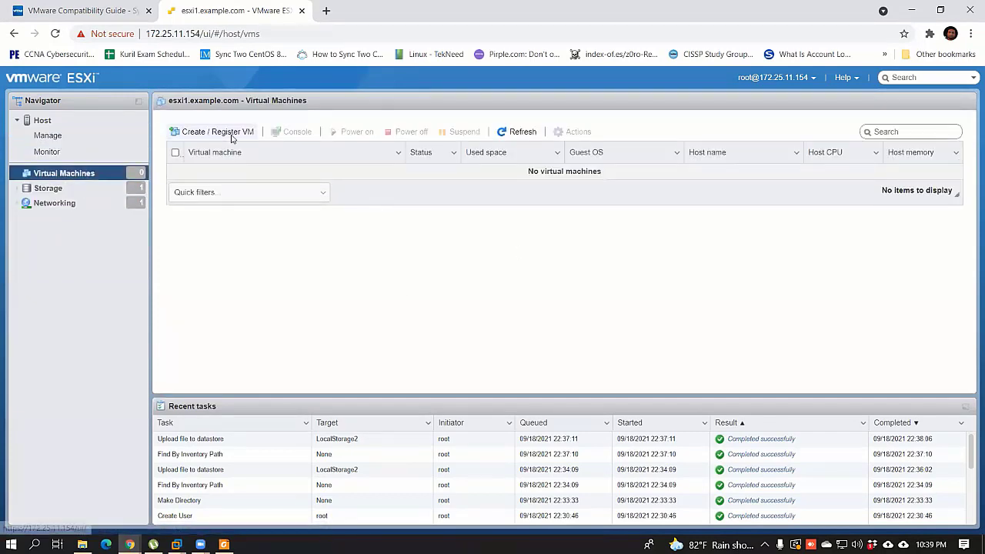
# Step: Start a new VM via Create a new virtual machine and name it VM1-CentOS 7
pyautogui.click(219, 132)
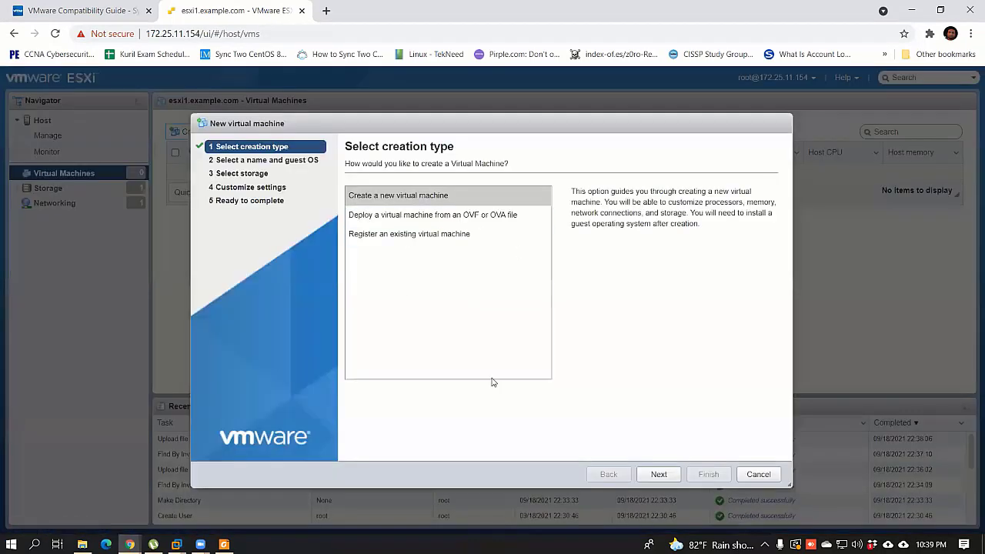
pyautogui.click(392, 197)
pyautogui.click(656, 473)
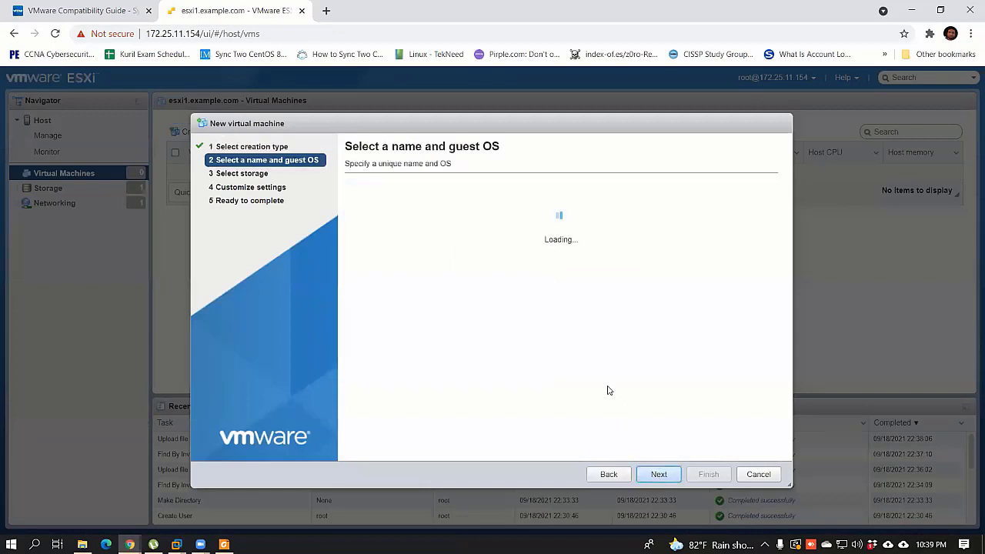
pyautogui.click(386, 207)
pyautogui.write('V')
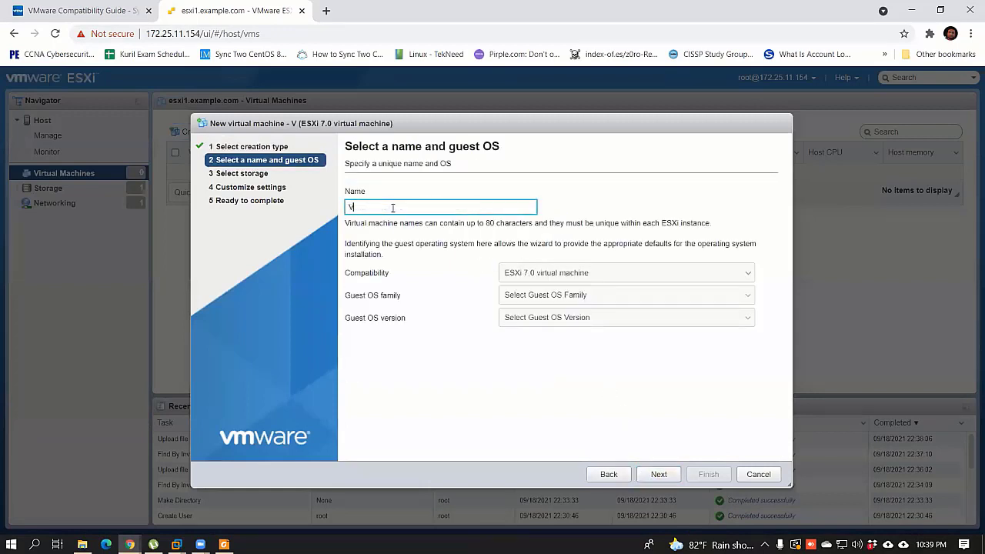
pyautogui.write('M1-CentOS 7')
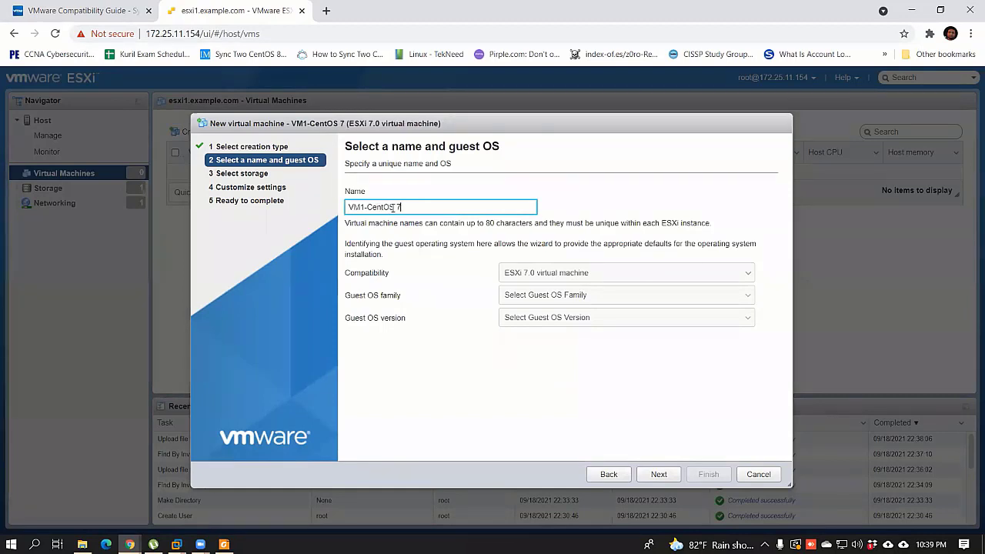
# Step: Set guest OS to Linux CentOS 7 (64-bit) with ESXi 7.0 compatibility and continue
pyautogui.click(534, 278)
pyautogui.click(538, 277)
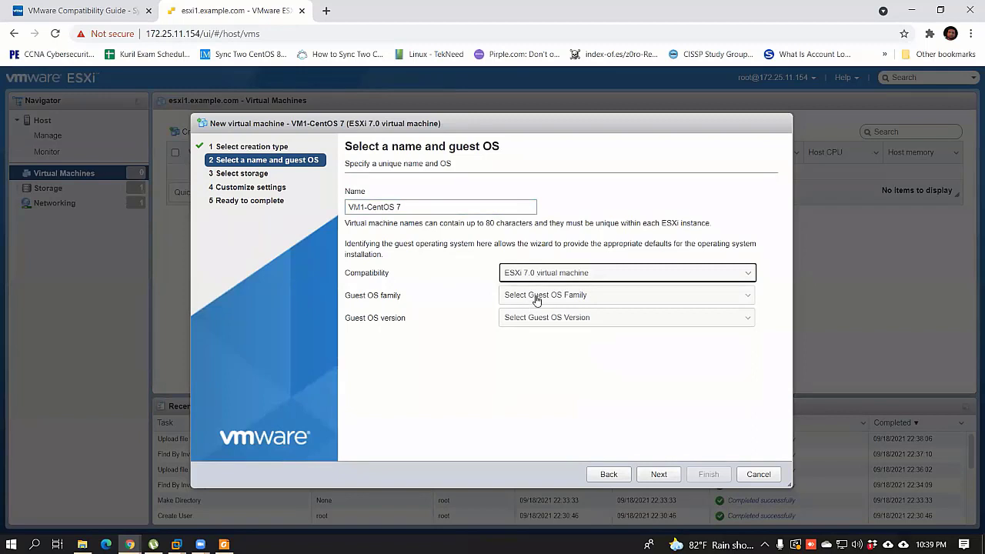
pyautogui.click(534, 298)
pyautogui.click(539, 320)
pyautogui.click(538, 318)
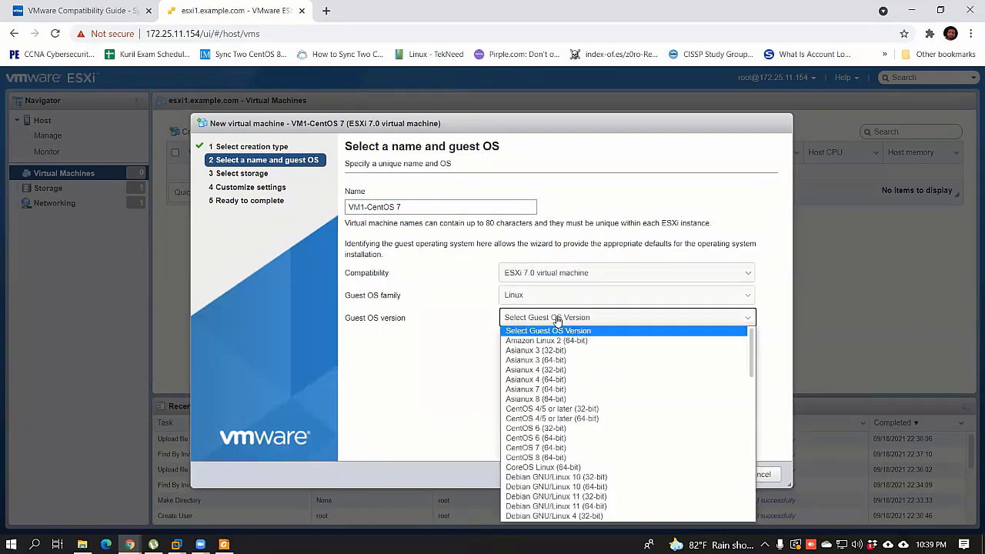
pyautogui.click(562, 449)
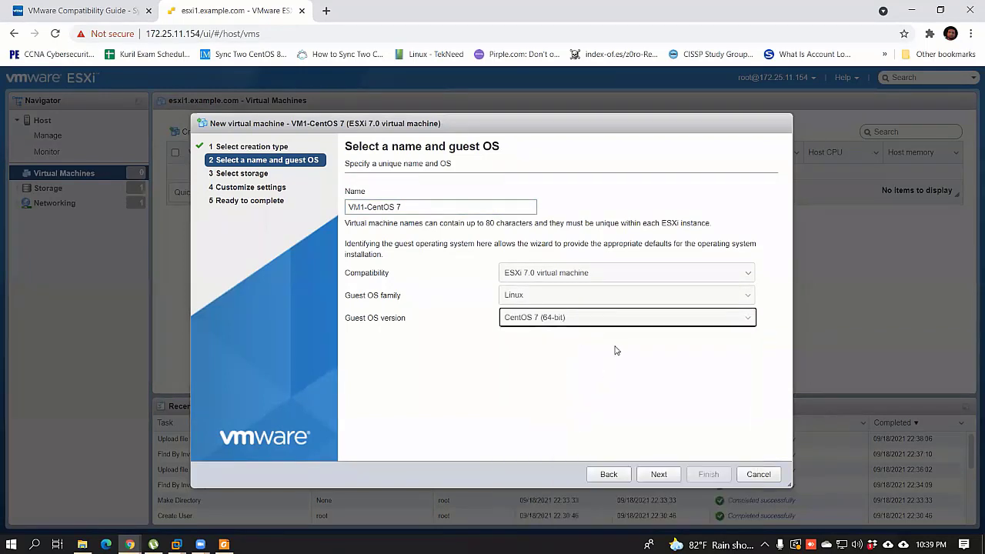
pyautogui.click(536, 275)
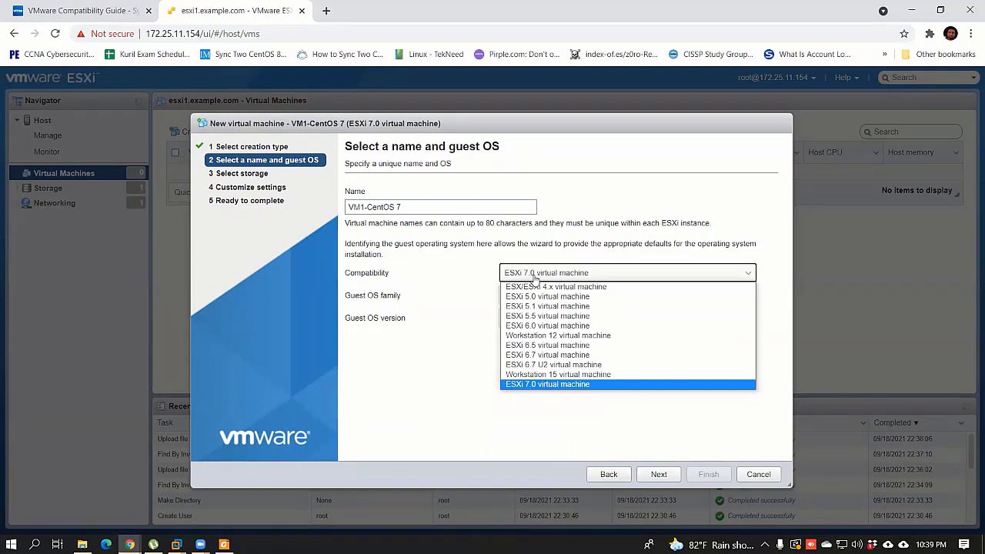
pyautogui.click(533, 275)
pyautogui.click(541, 277)
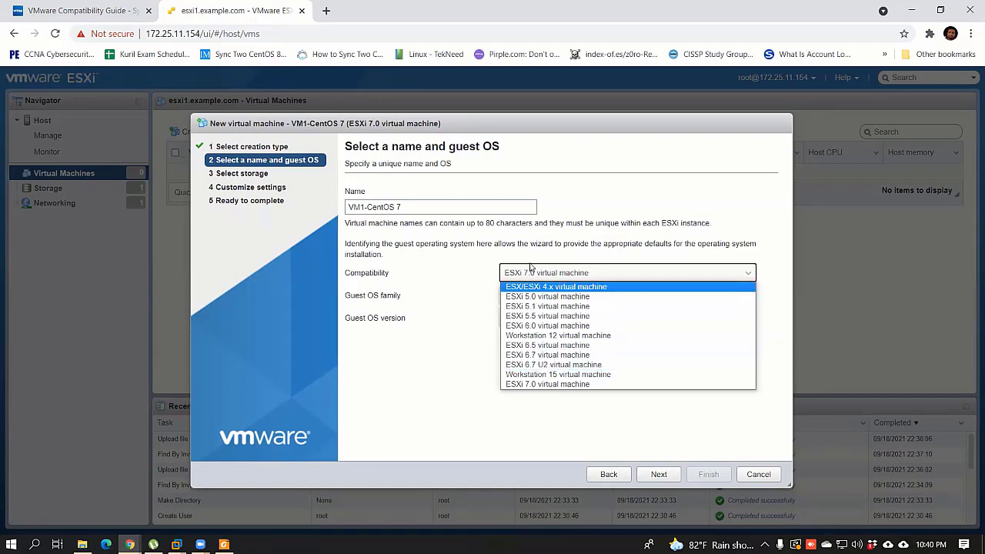
pyautogui.click(540, 384)
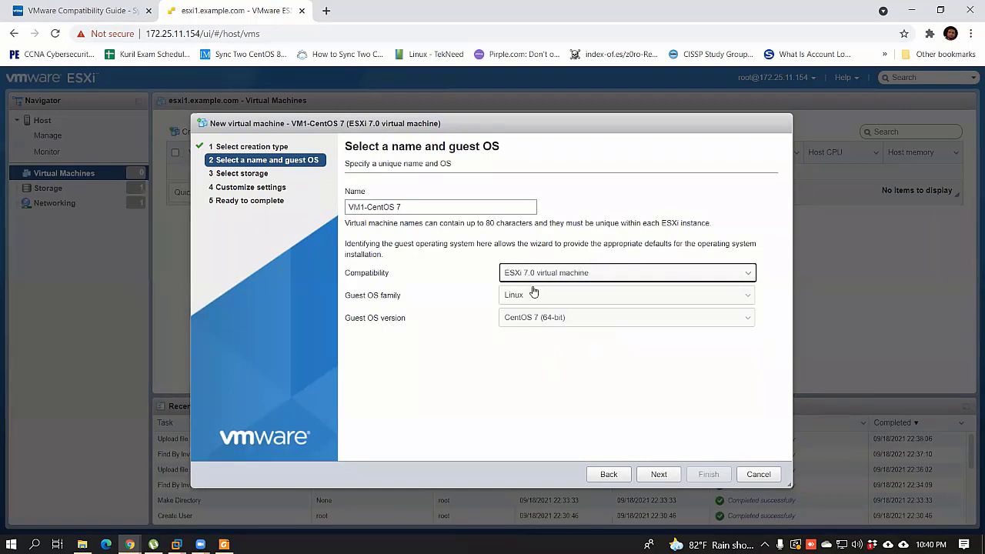
pyautogui.click(653, 482)
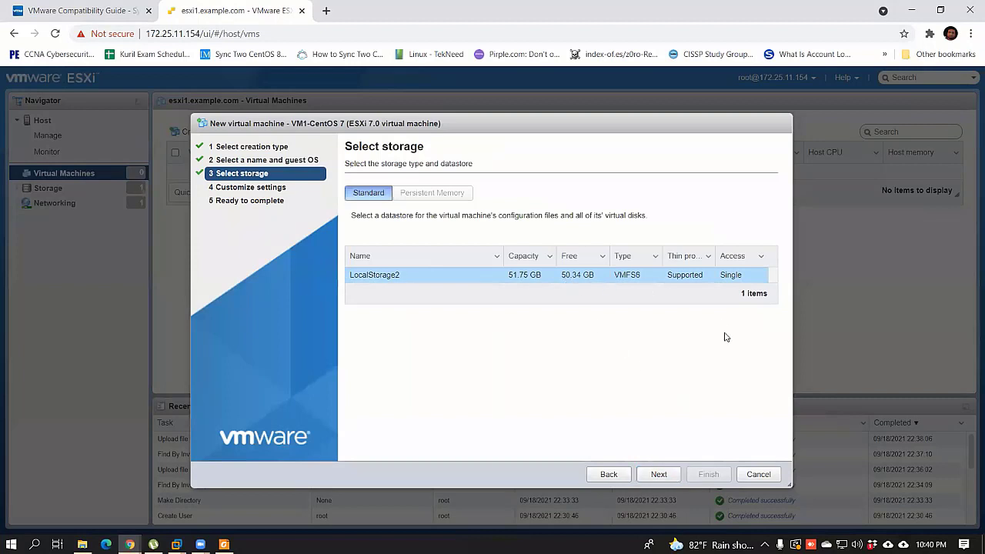
# Step: Keep LocalStorage2 as storage and reduce the VM's memory from 2048 MB to 1024 MB
pyautogui.click(673, 471)
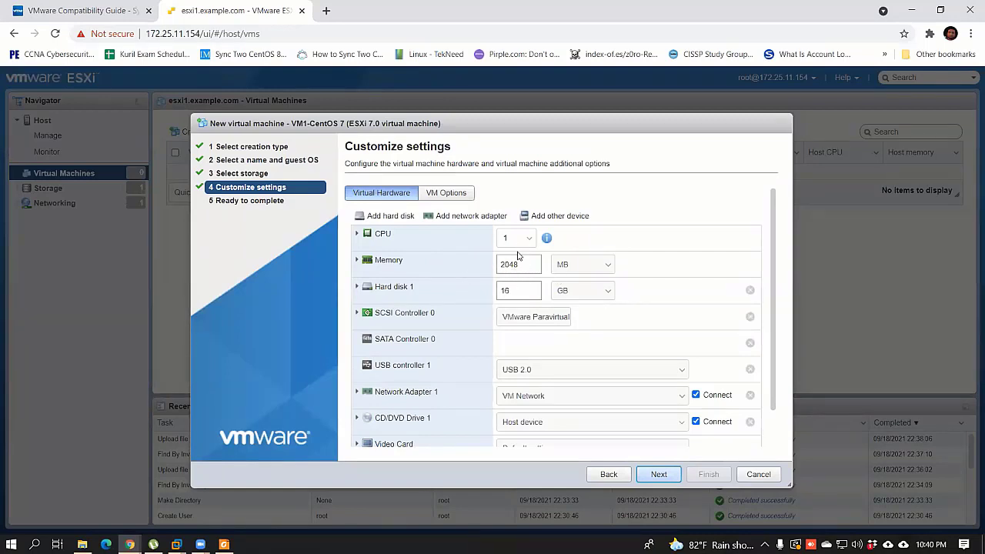
pyautogui.doubleClick(529, 264)
pyautogui.write('102')
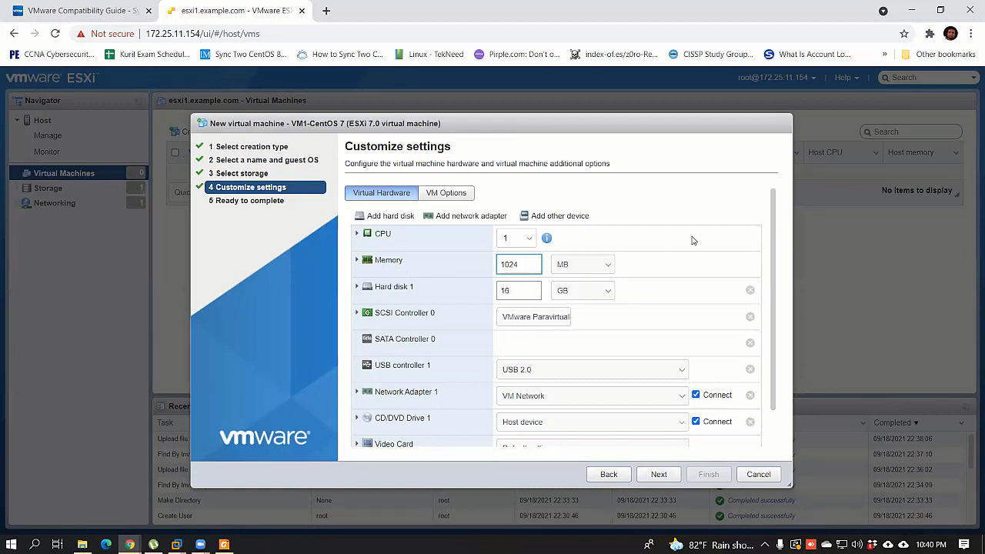
pyautogui.scroll(-1, 624, 349)
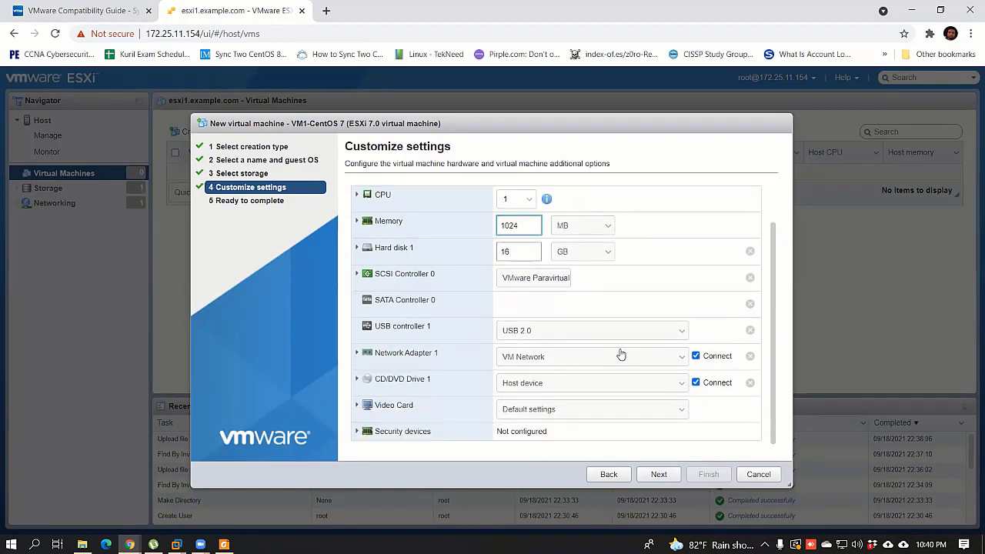
pyautogui.click(653, 386)
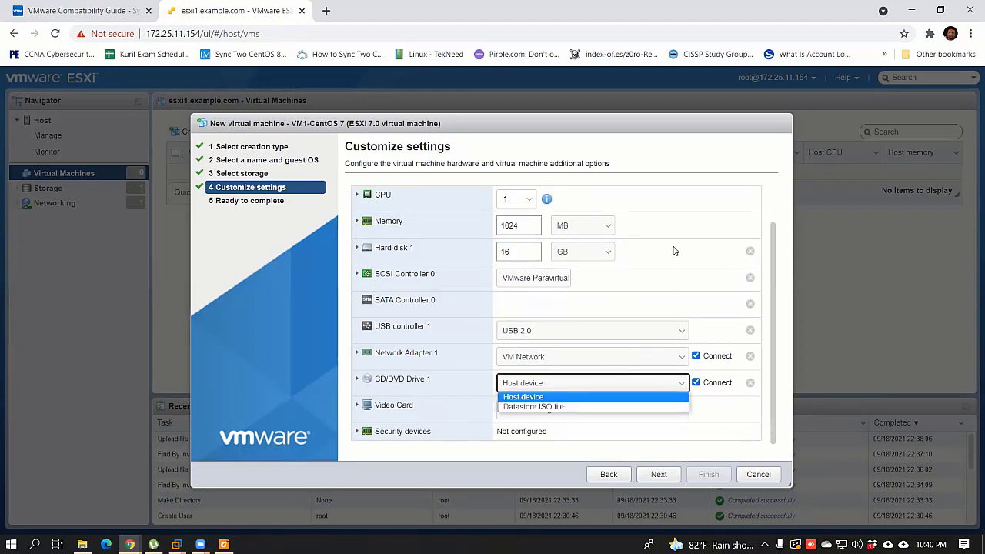
pyautogui.click(577, 393)
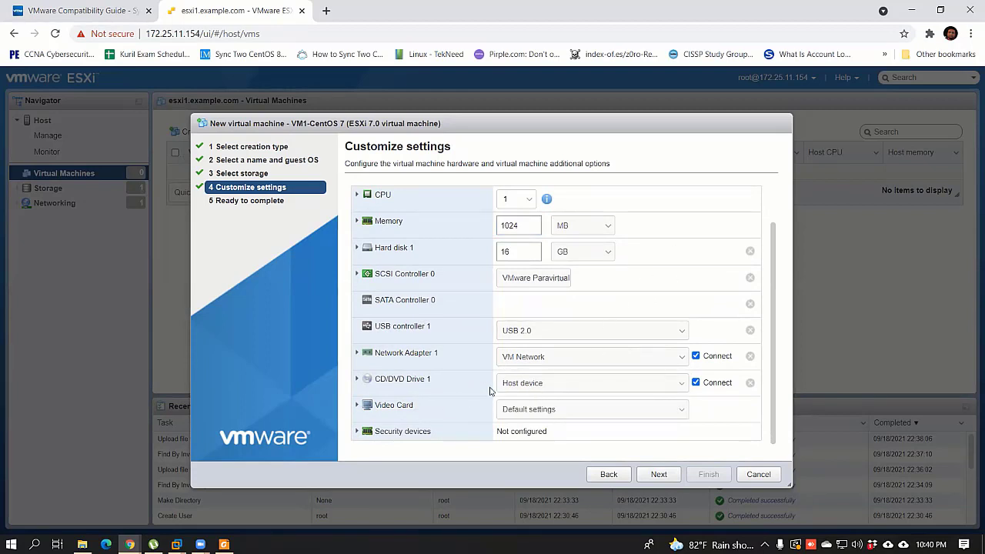
# Step: Set CD/DVD Drive 1 to the CentOS 7 ISO in LocalStorage2's ISO folder
pyautogui.click(545, 386)
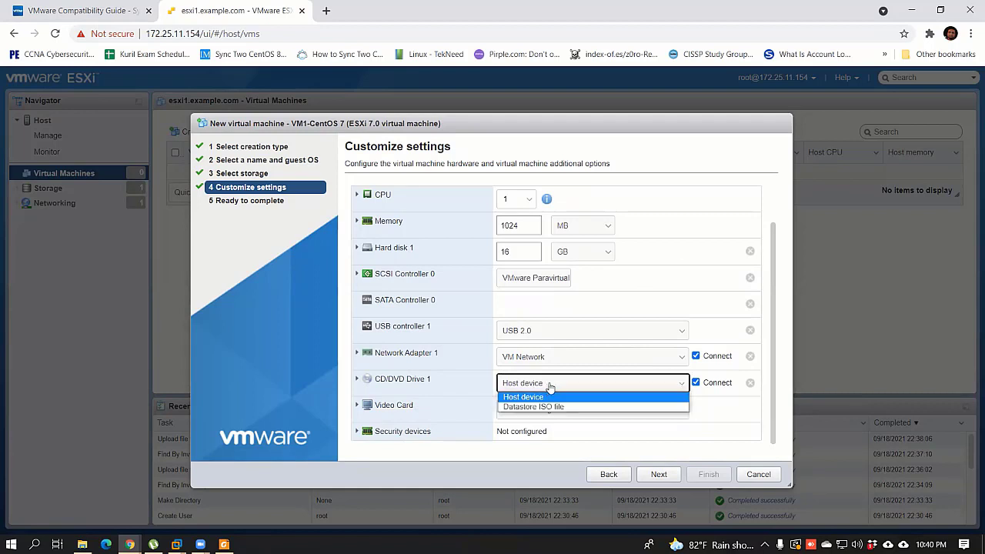
pyautogui.click(547, 408)
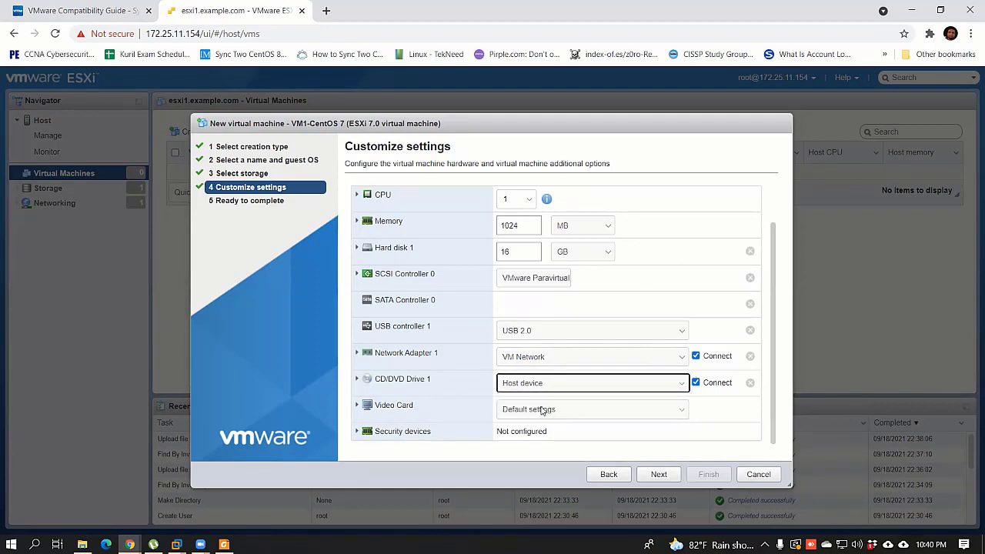
pyautogui.click(402, 205)
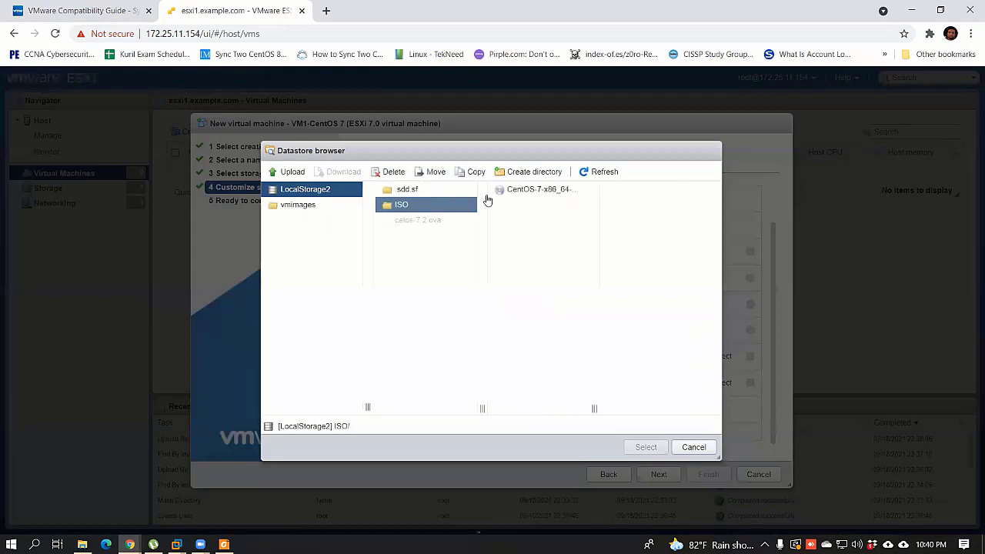
pyautogui.click(546, 189)
pyautogui.click(650, 447)
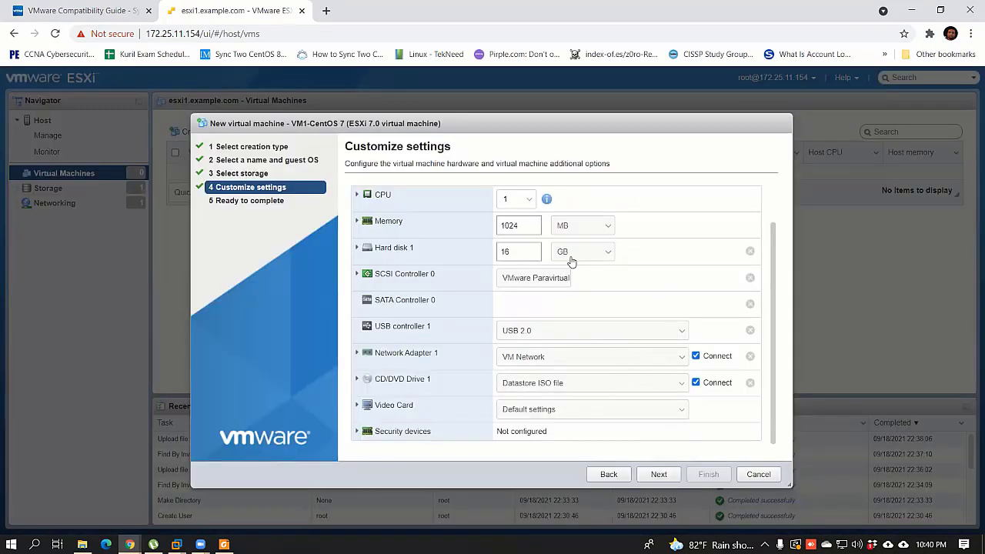
# Step: Review hardware, keeping 1 CPU, memory in MB and a USB 2.0 controller
pyautogui.scroll(1, 562, 280)
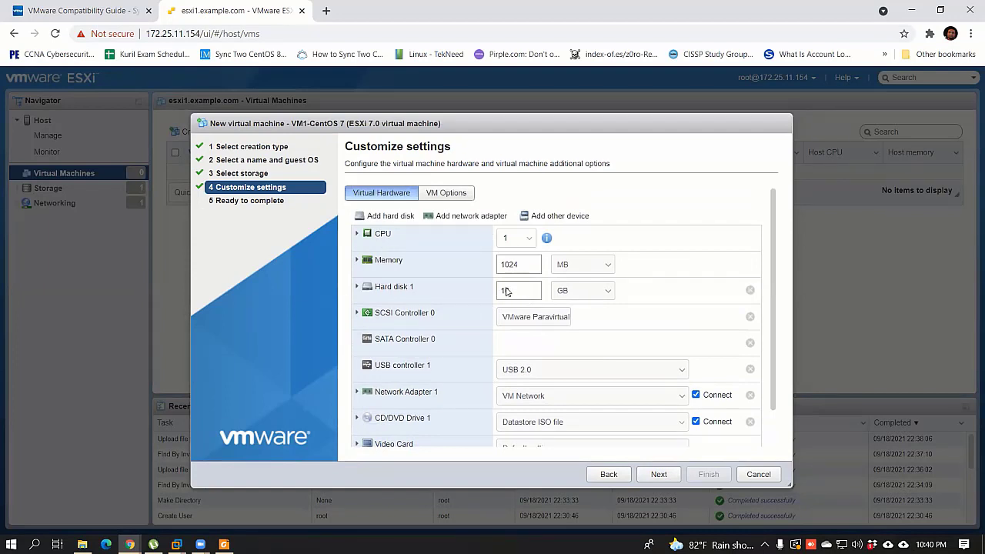
pyautogui.click(515, 239)
pyautogui.click(505, 252)
pyautogui.click(577, 266)
pyautogui.click(644, 237)
pyautogui.scroll(-1, 557, 346)
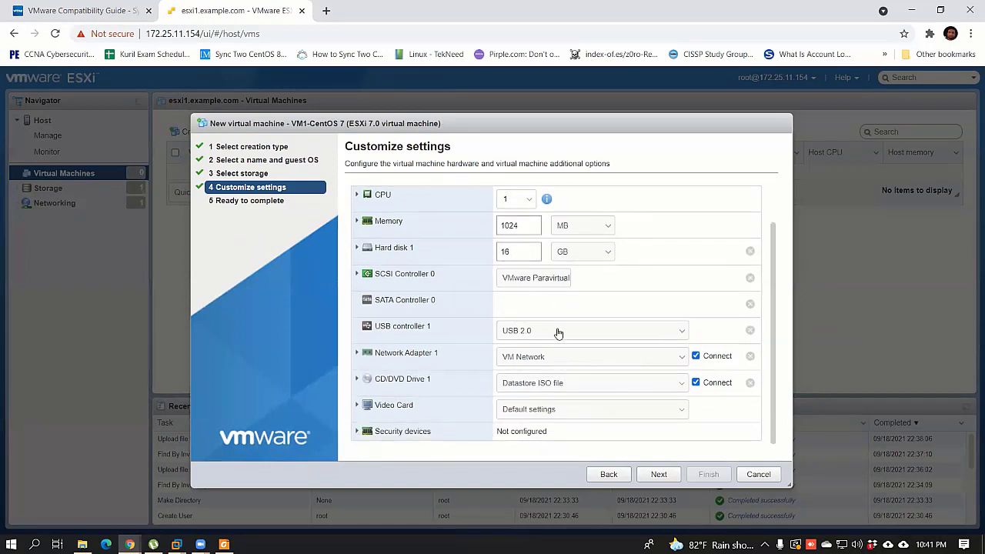
pyautogui.click(569, 327)
pyautogui.click(561, 341)
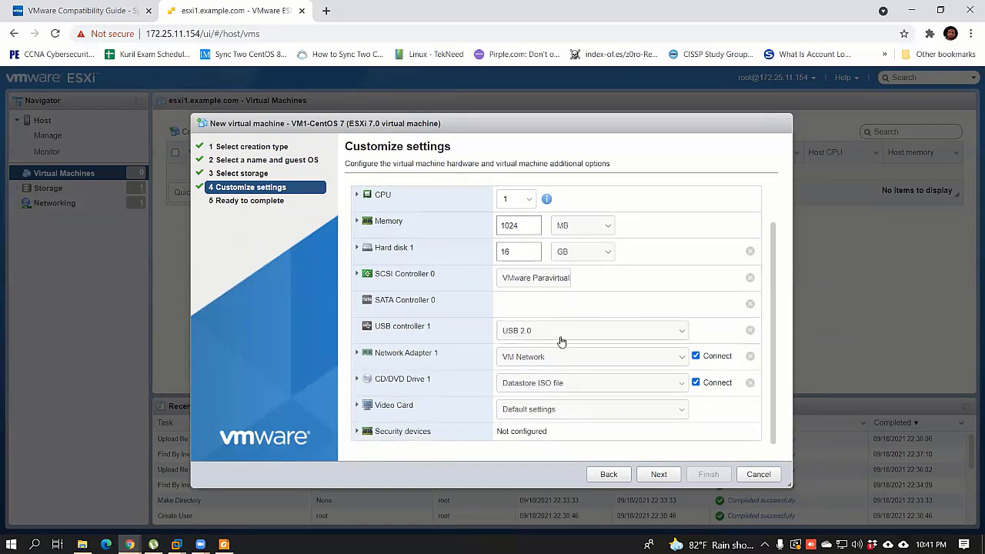